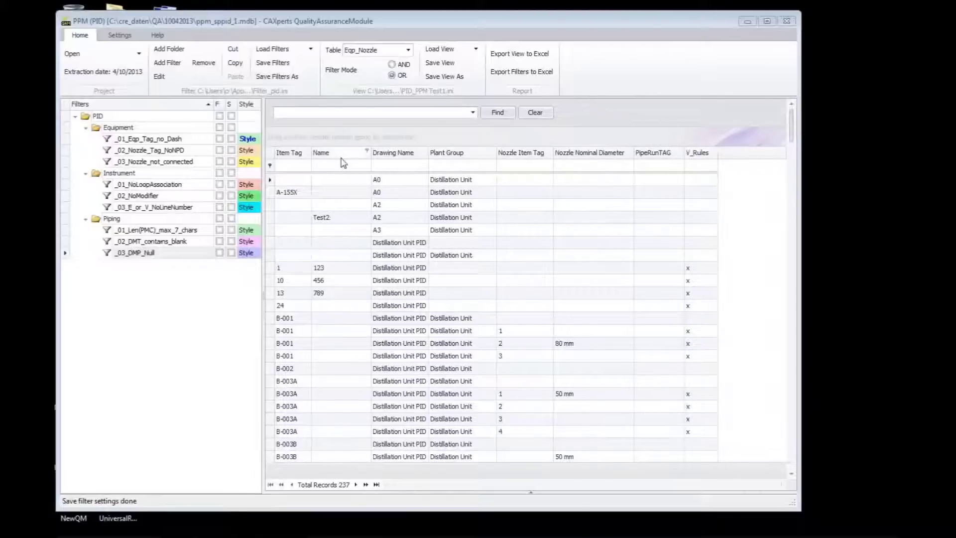
Step: Show the Eqp_Nozzle table and search its records for "1"
left_click(408, 51)
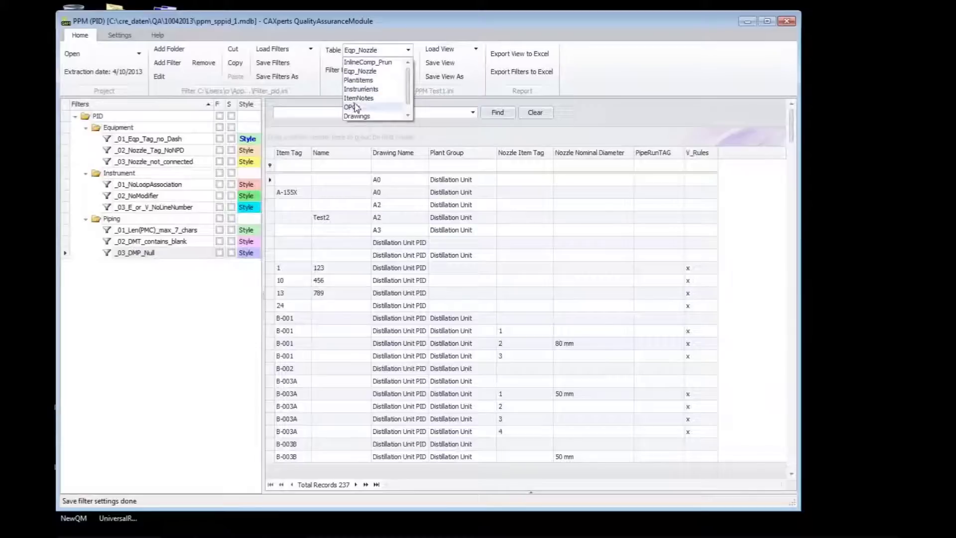
left_click(373, 71)
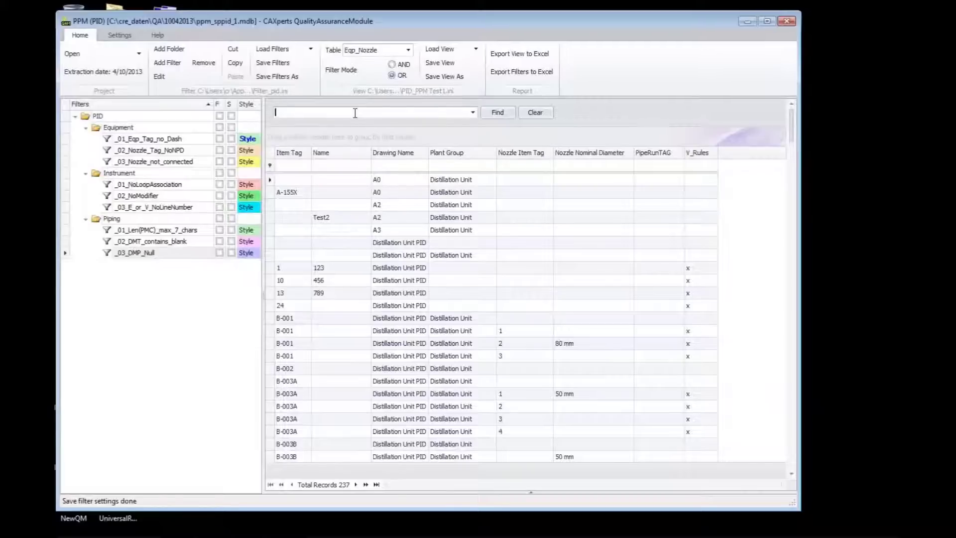
type("1")
Step: Sort the nozzle records by Item Tag, by Drawing Name, and finally in ascending order by Plant Group
left_click(295, 158)
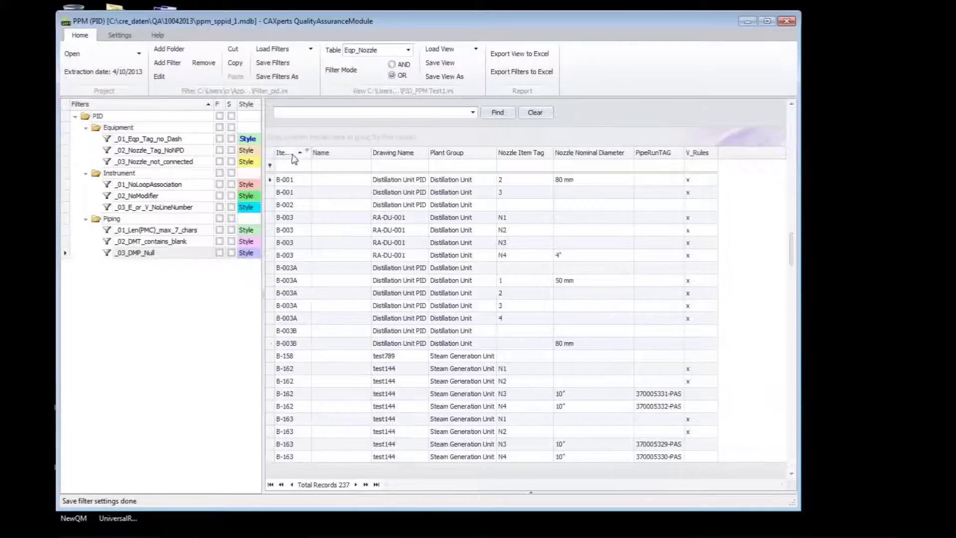
left_click(395, 154)
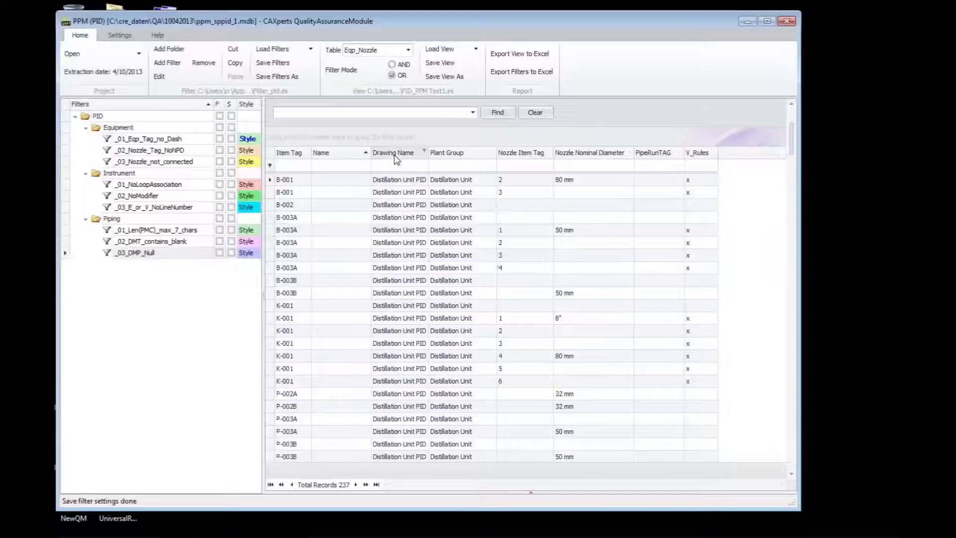
left_click(466, 158)
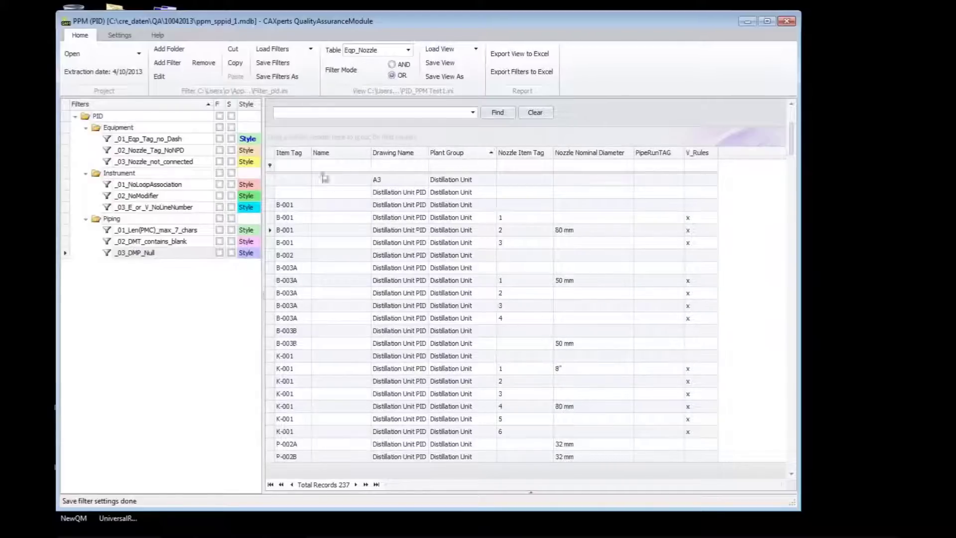
Step: Filter the Drawing Name column by Po Wa, A0 and RA-DU-001 in turn, and show all drawings again
left_click(425, 152)
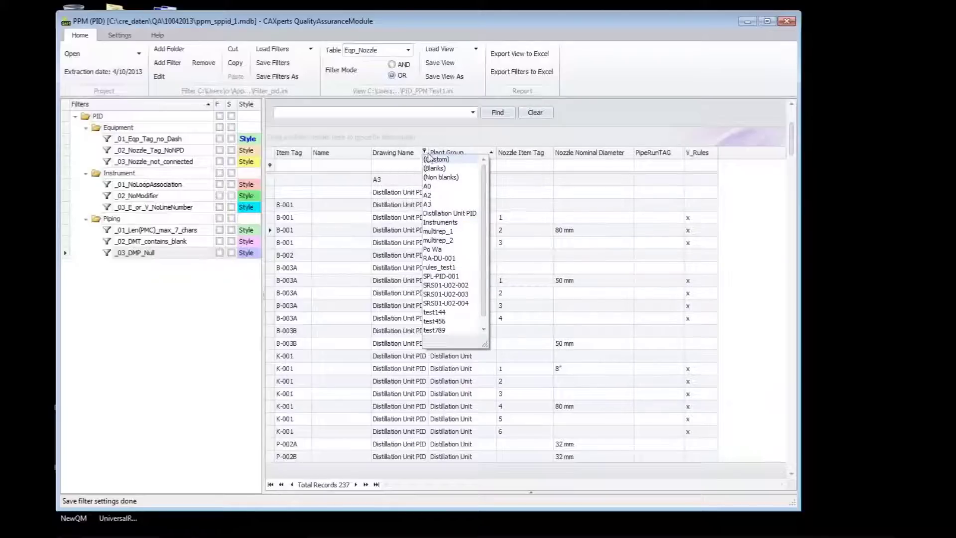
left_click(440, 250)
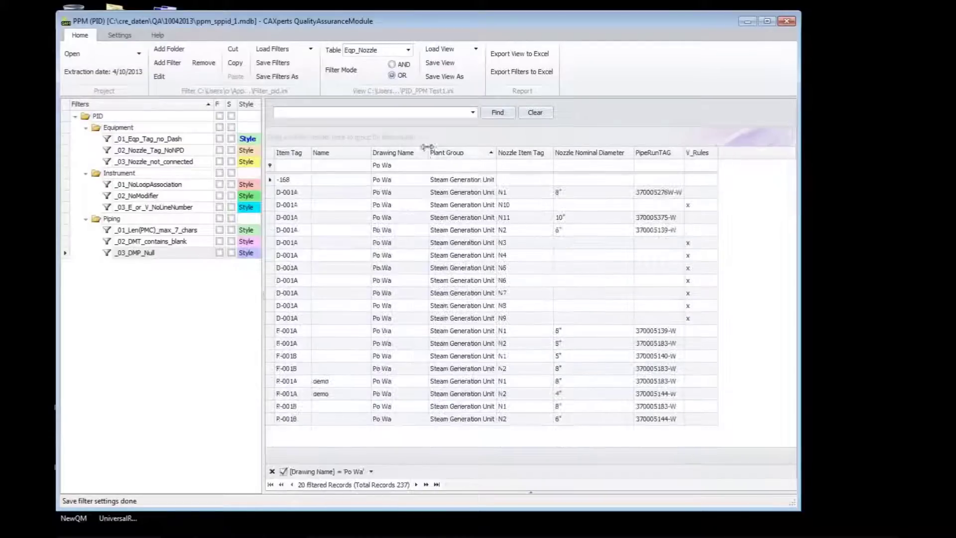
left_click(424, 153)
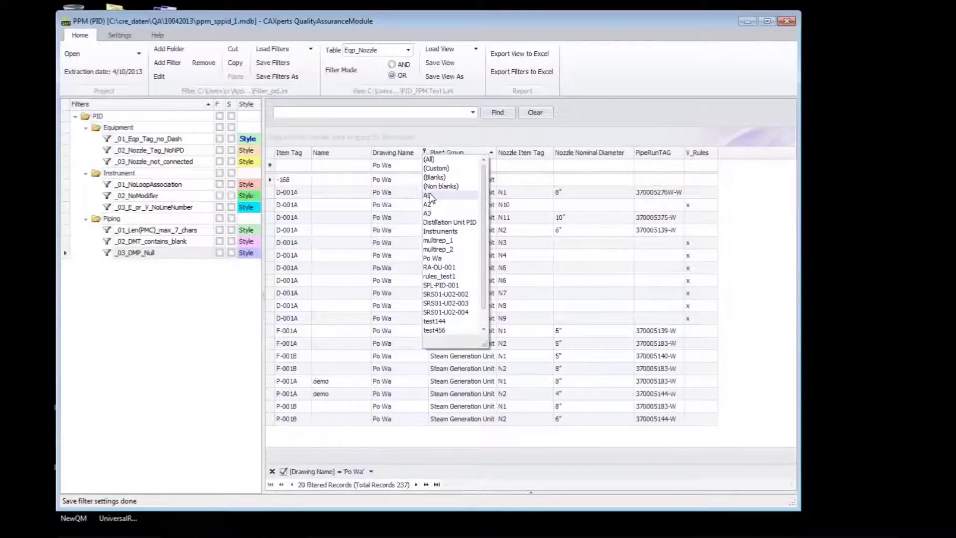
left_click(428, 195)
left_click(425, 153)
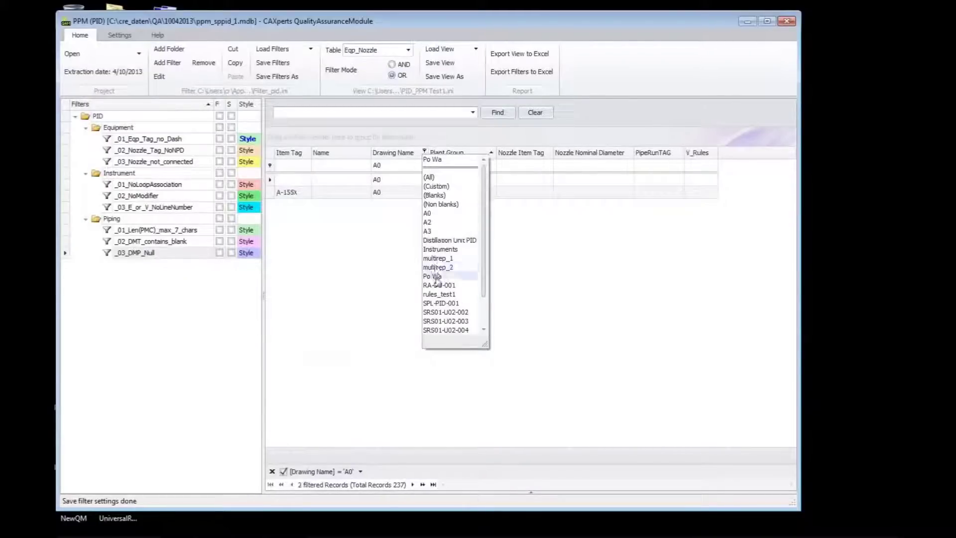
left_click(440, 285)
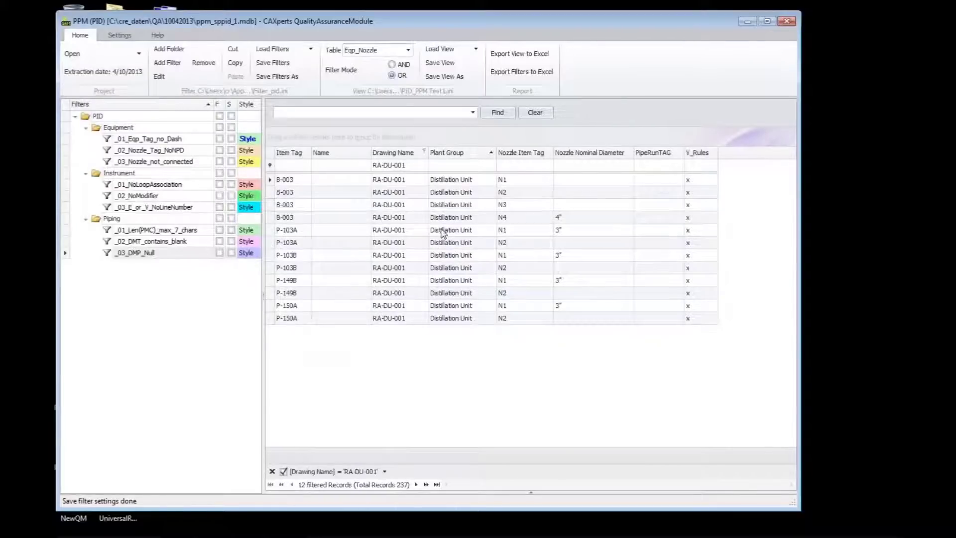
left_click(425, 152)
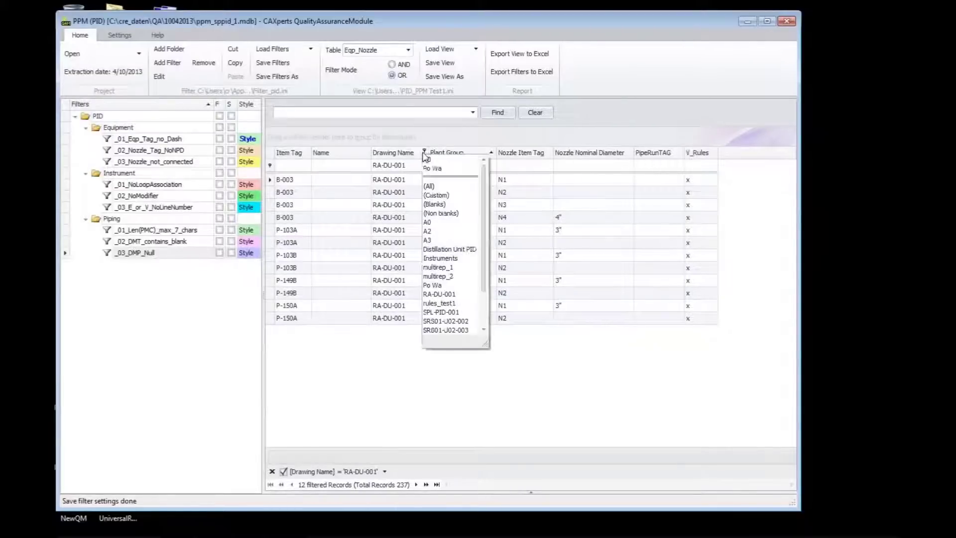
left_click(432, 187)
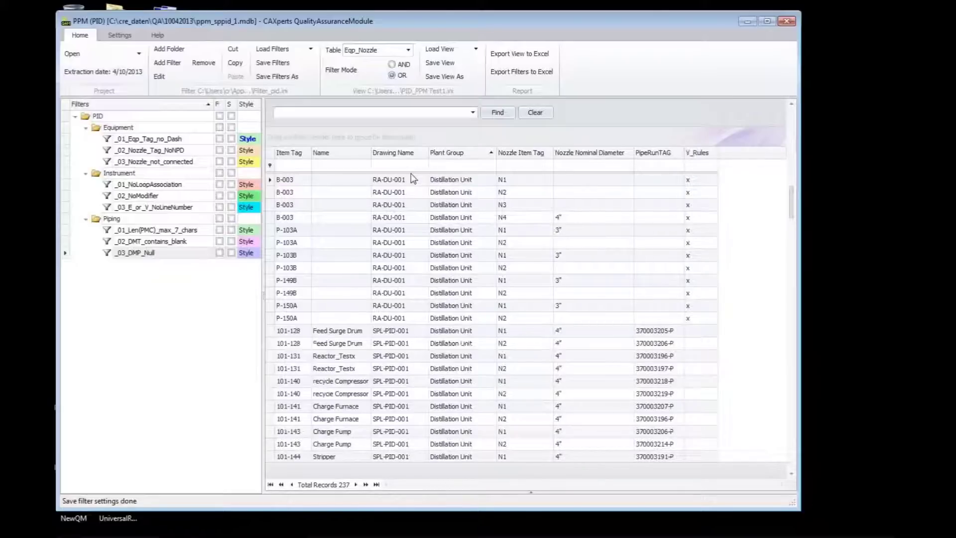
Step: Group the nozzle records by Drawing Name and fully expand all groups
left_click_drag(393, 158, 335, 139)
right_click(305, 142)
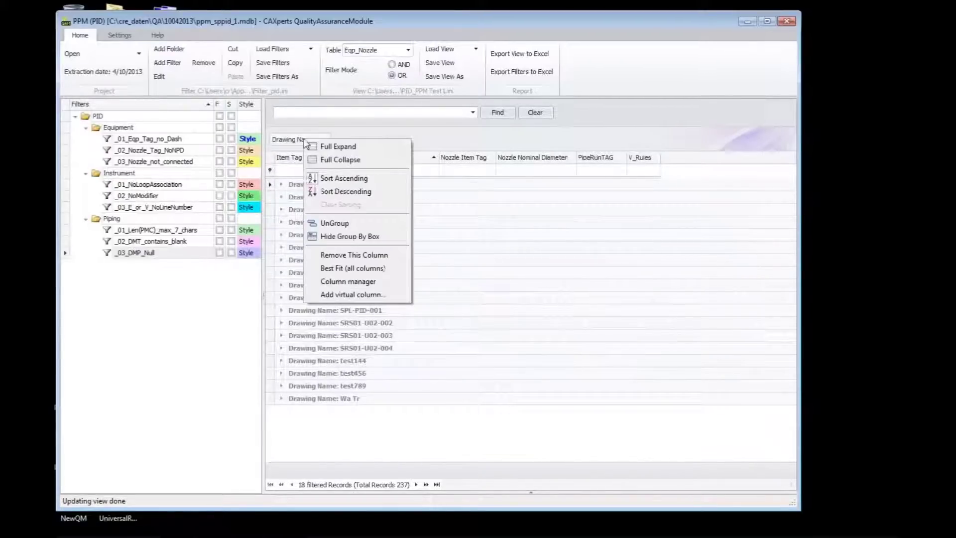
left_click(315, 147)
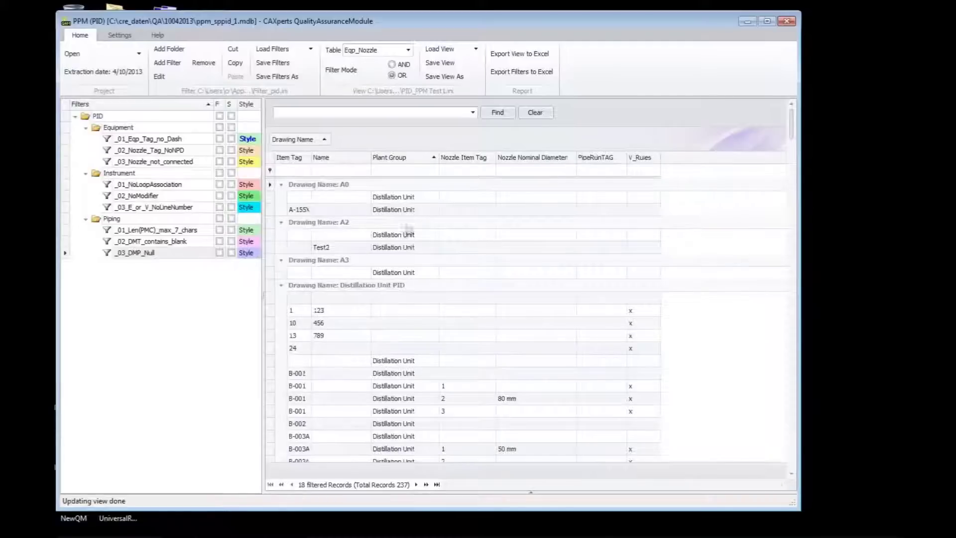
mouse_move(792, 133)
left_mouse_down()
mouse_move(789, 228)
mouse_move(791, 102)
left_mouse_up()
Step: Put the Drawing Name column back ungrouped before Plant Group with a wider width, and save the view
left_click_drag(310, 139, 438, 165)
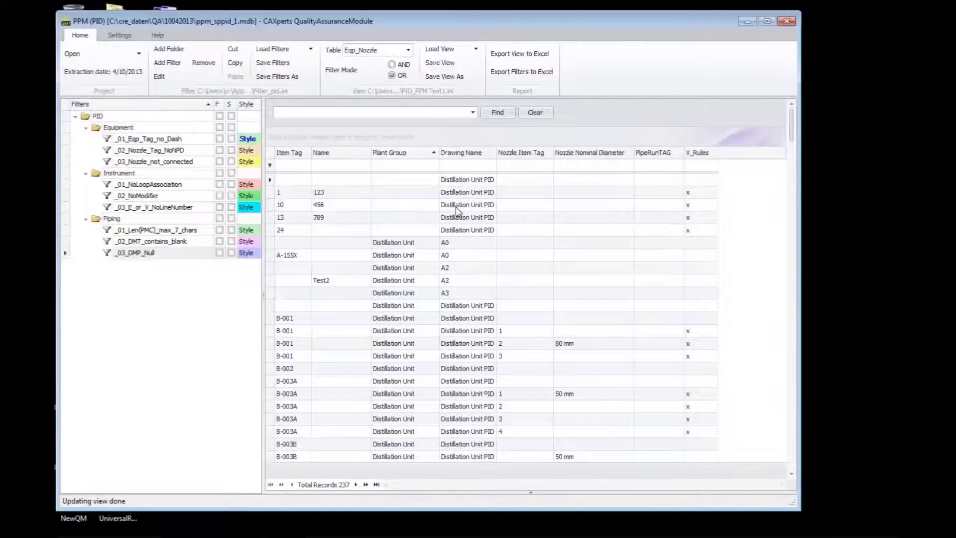
left_click_drag(411, 158, 500, 153)
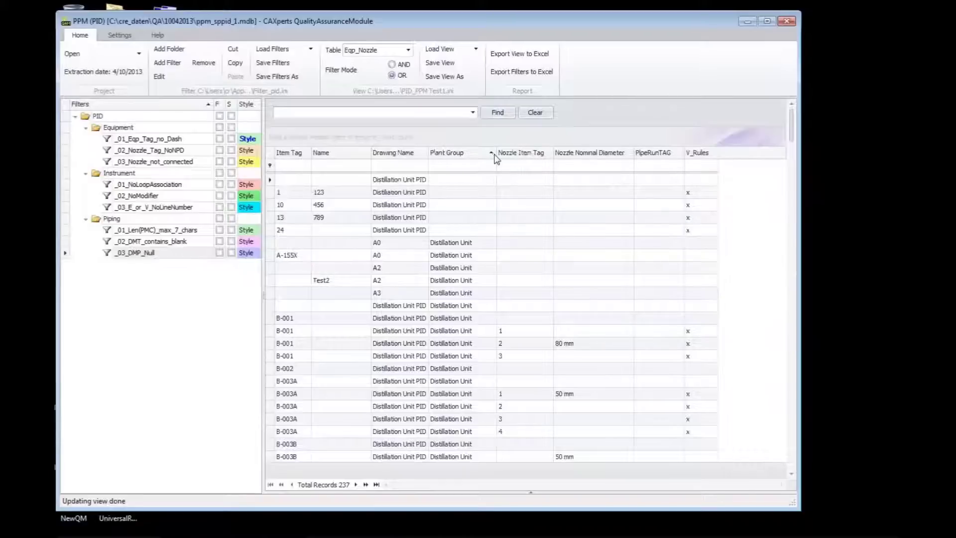
left_click_drag(428, 158, 460, 158)
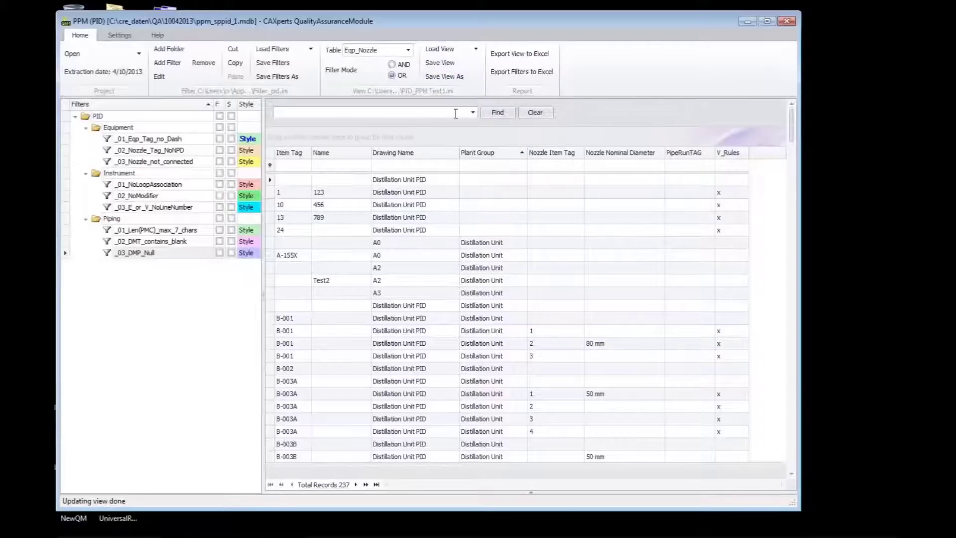
left_click(441, 63)
Step: Add the Vessel Volume Rating column to the table view through the Column Manager
right_click(448, 157)
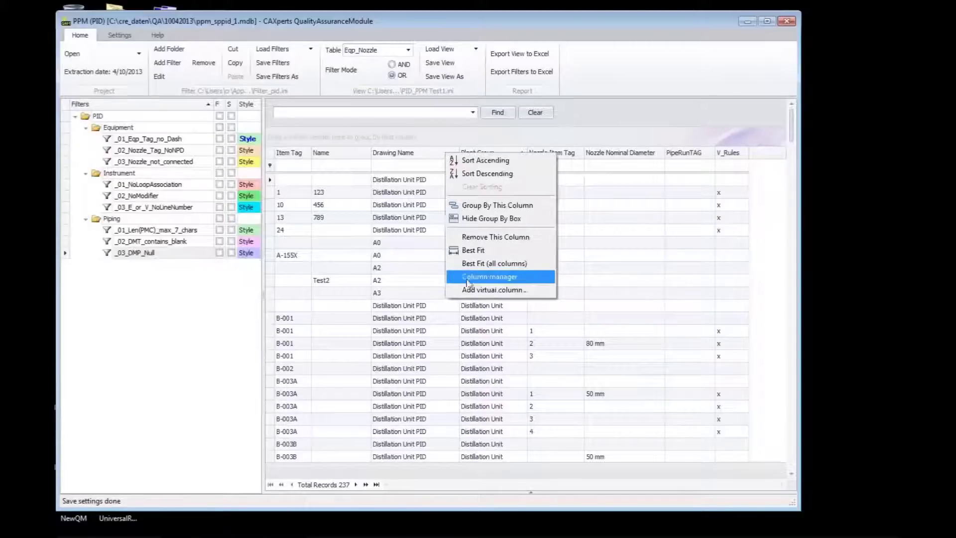
left_click(468, 277)
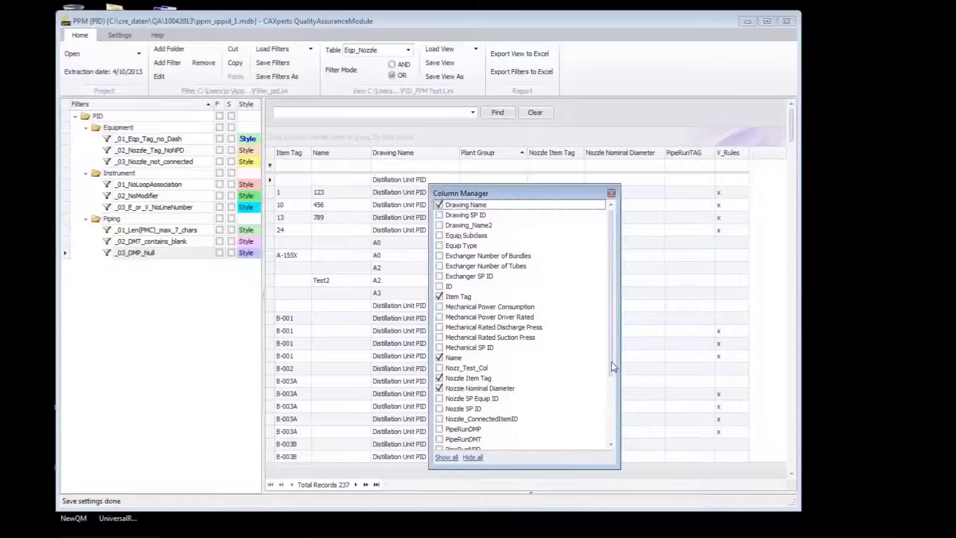
left_click_drag(611, 362, 607, 426)
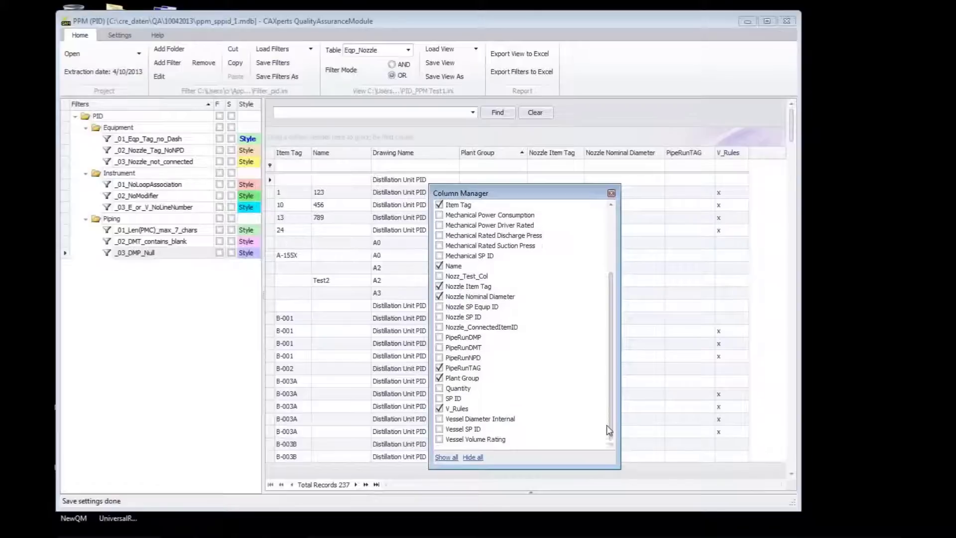
left_click(440, 440)
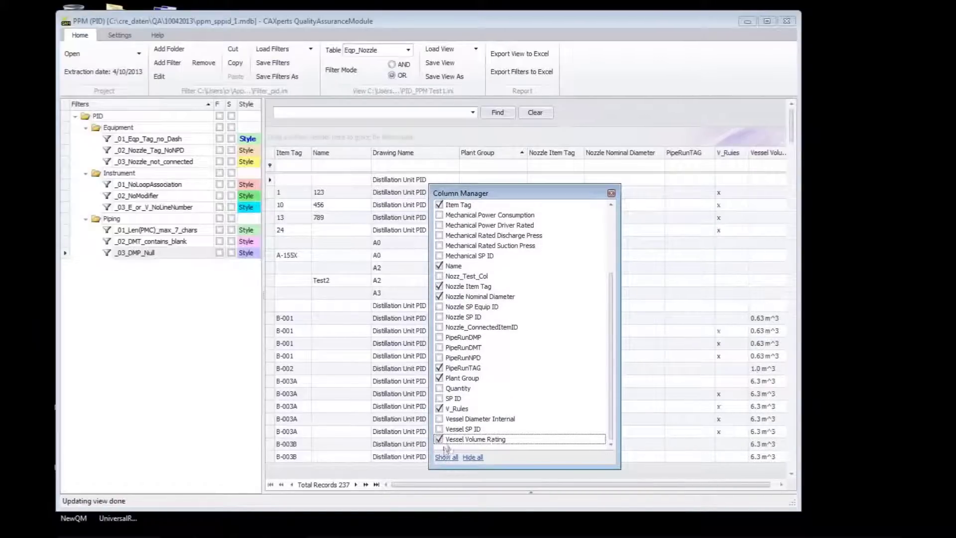
Step: Examine the value previews of the vessel, nozzle and pipe run columns and look through the available column list
mouse_move(441, 443)
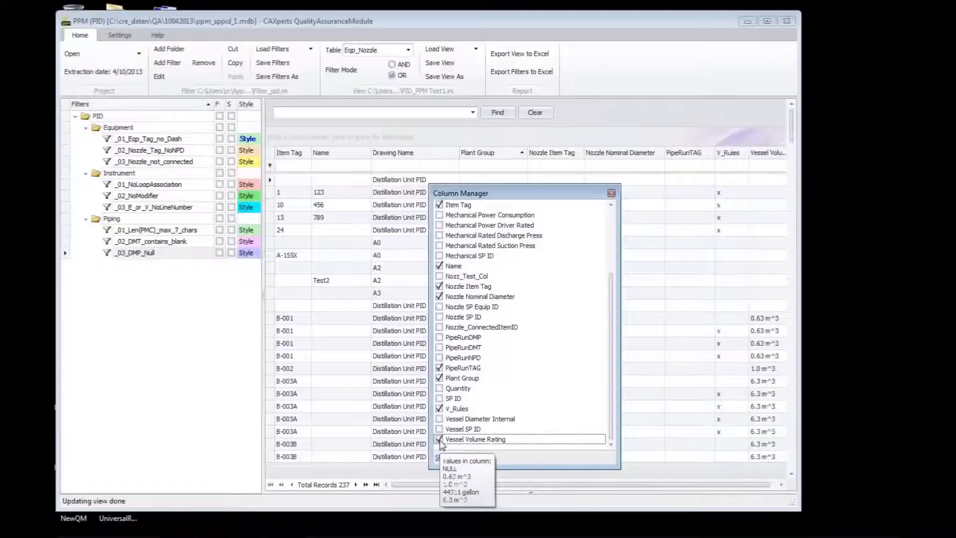
mouse_move(457, 268)
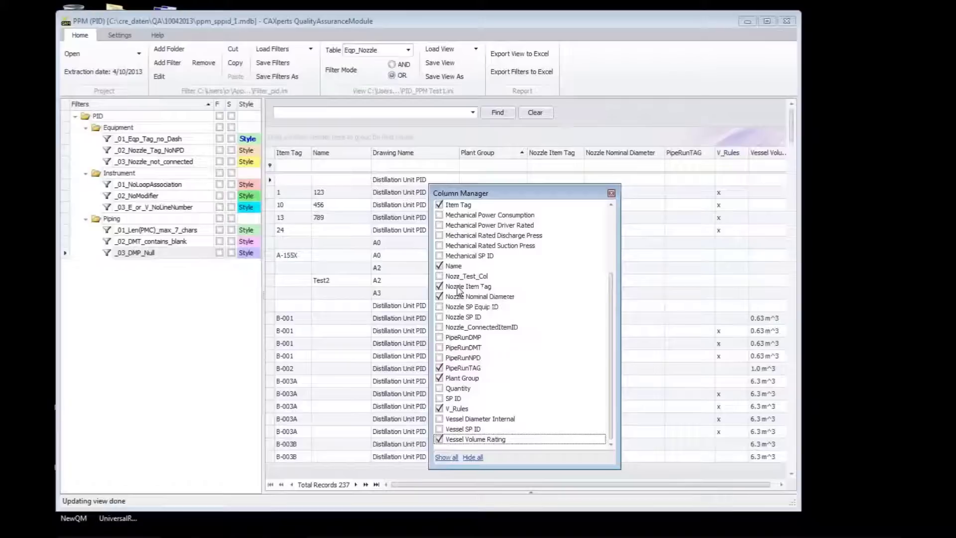
mouse_move(457, 294)
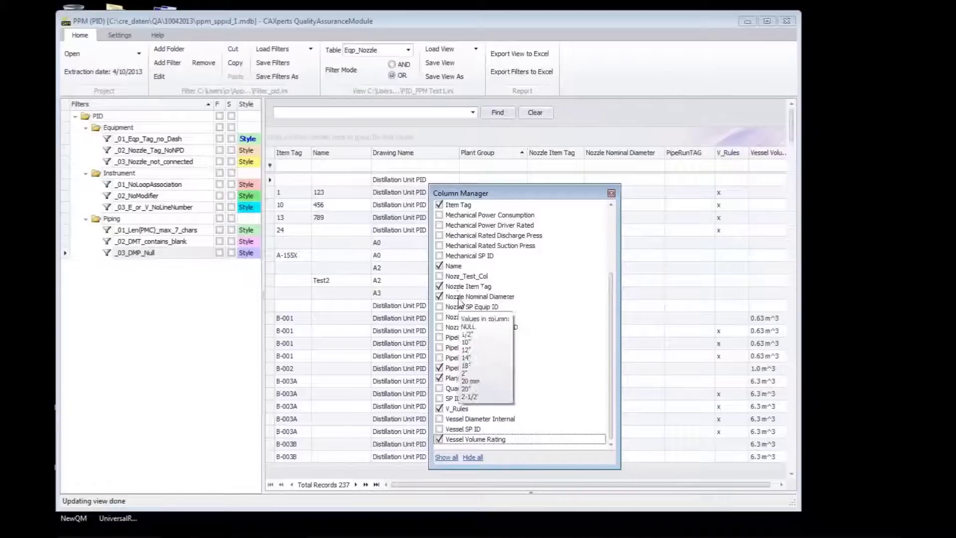
mouse_move(457, 319)
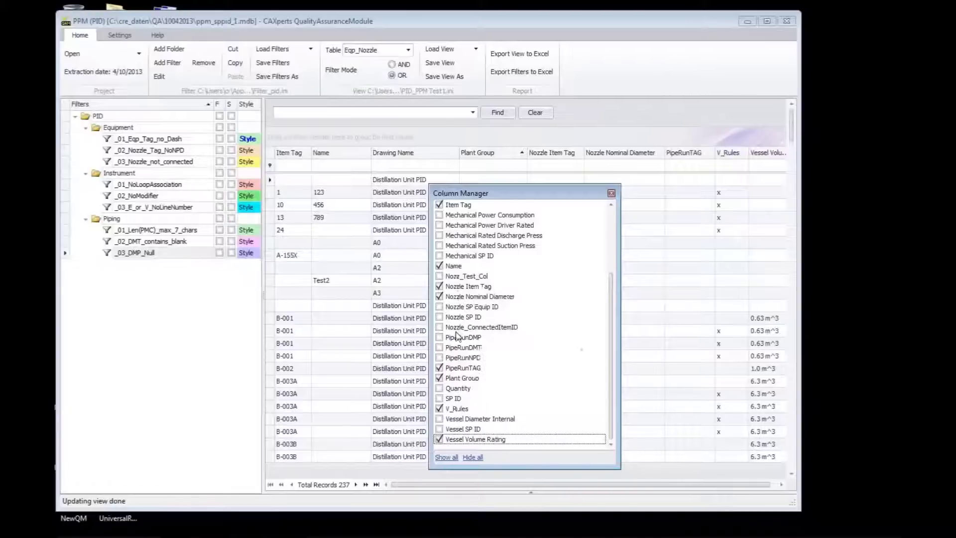
mouse_move(457, 340)
left_click_drag(611, 303, 612, 235)
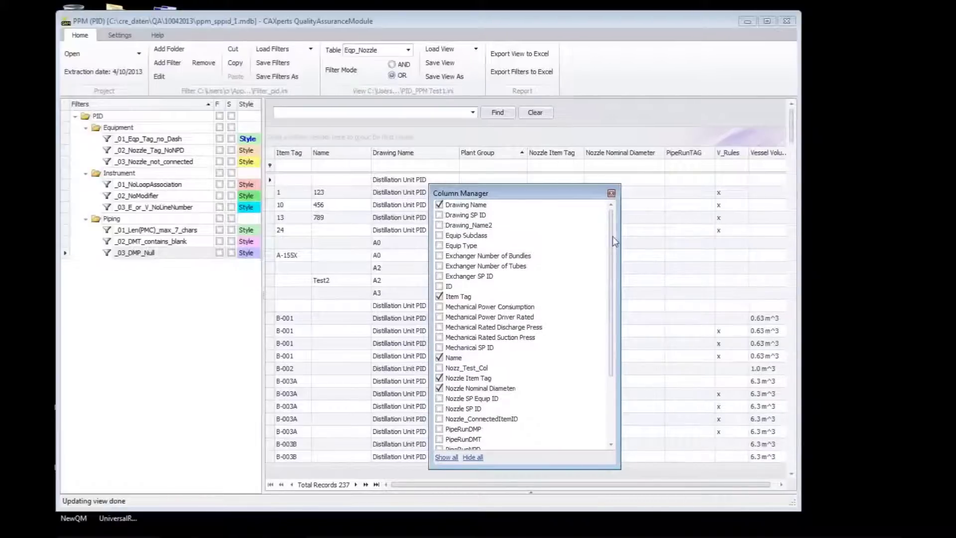
left_click_drag(613, 236, 605, 348)
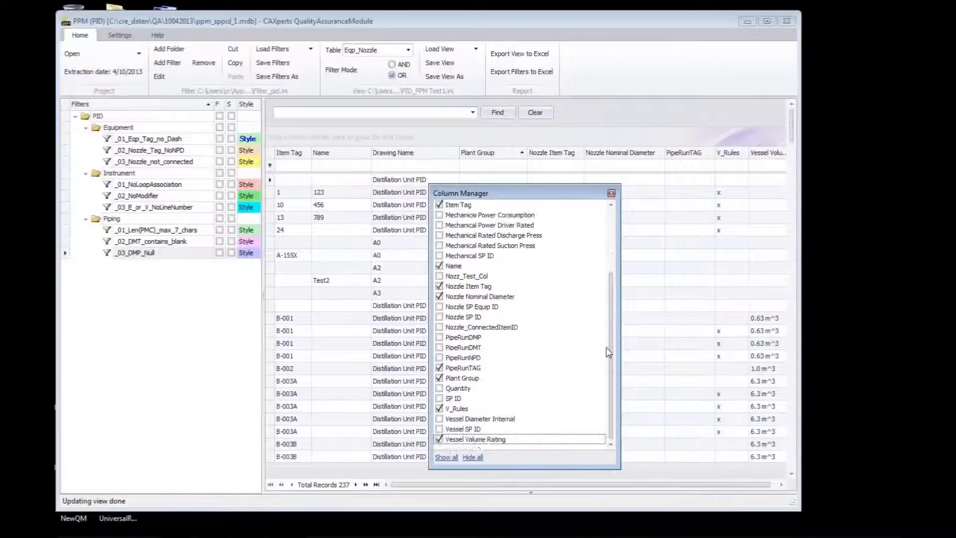
Step: Remove the Vessel Volume Rating column from the table view and close the Column Manager
left_click(439, 439)
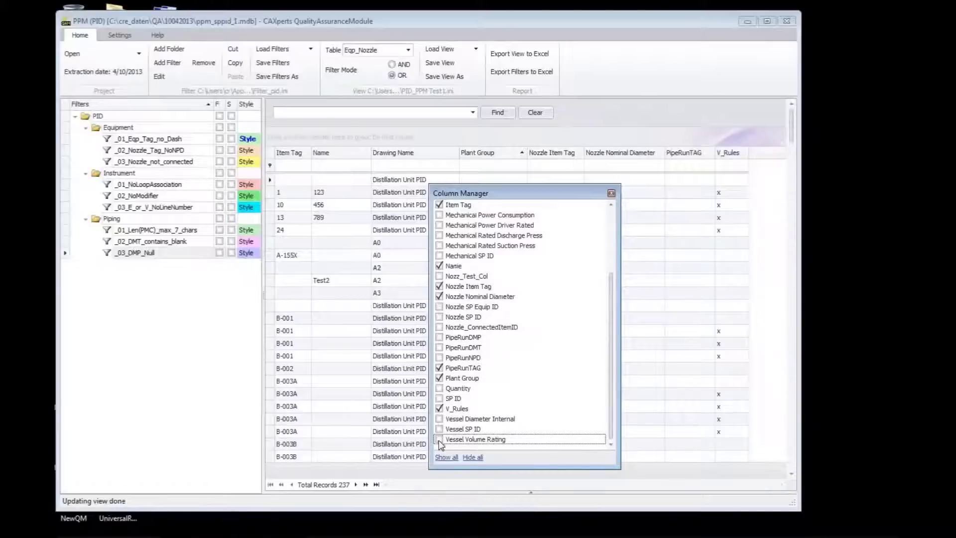
scroll(613, 297, "up", 3)
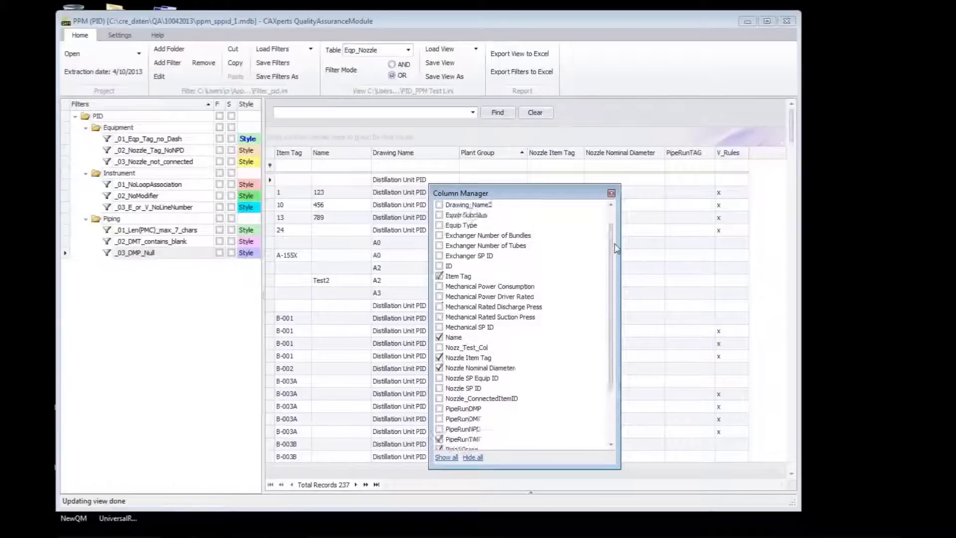
left_click(611, 194)
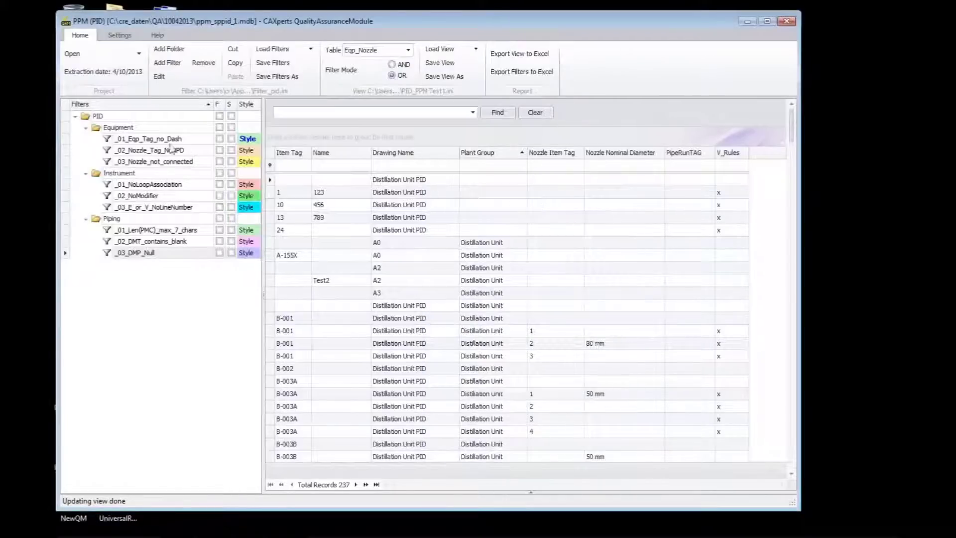
Step: Edit the _01_Eqp_Tag_no_Dash equipment filter and set its style's BackColor to the light green 192, 255, 192
mouse_move(159, 257)
double_click(111, 140)
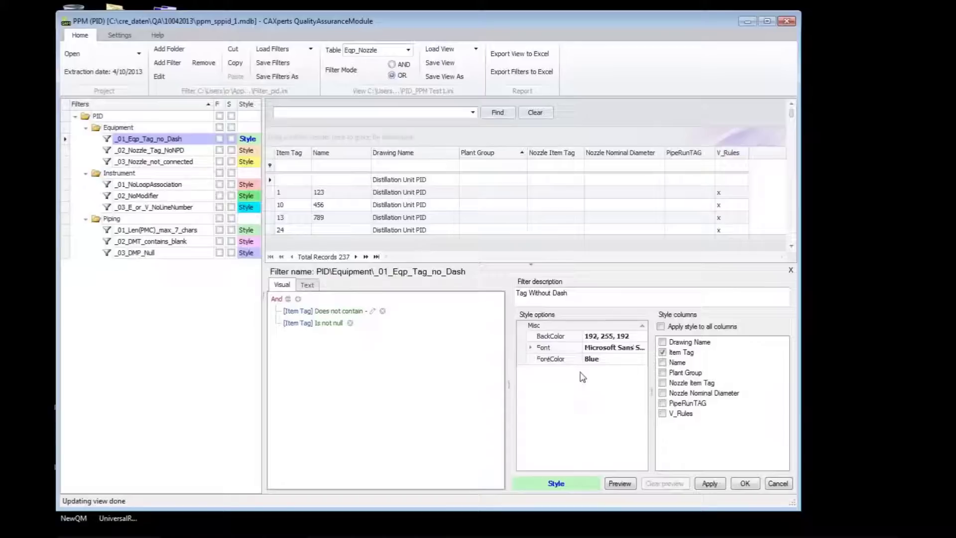
left_click(644, 337)
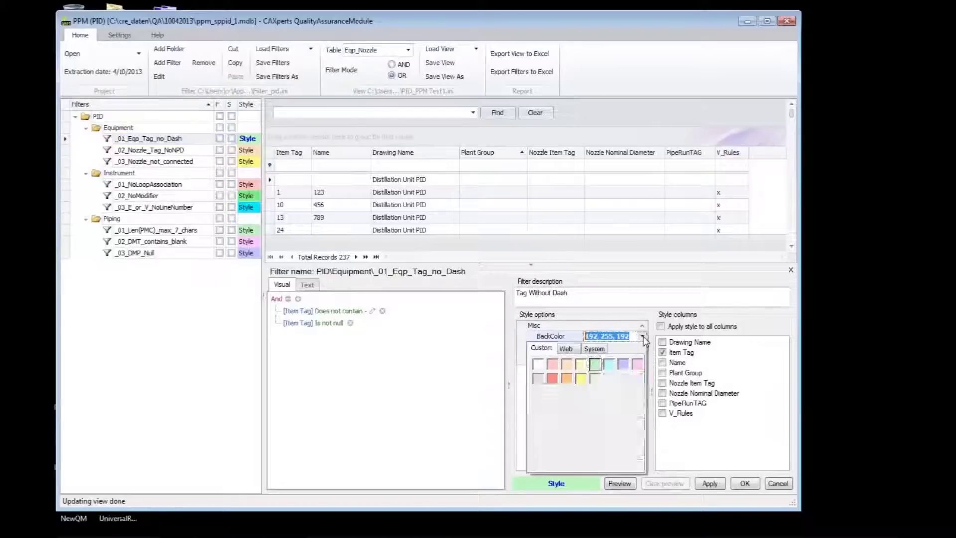
left_click(595, 365)
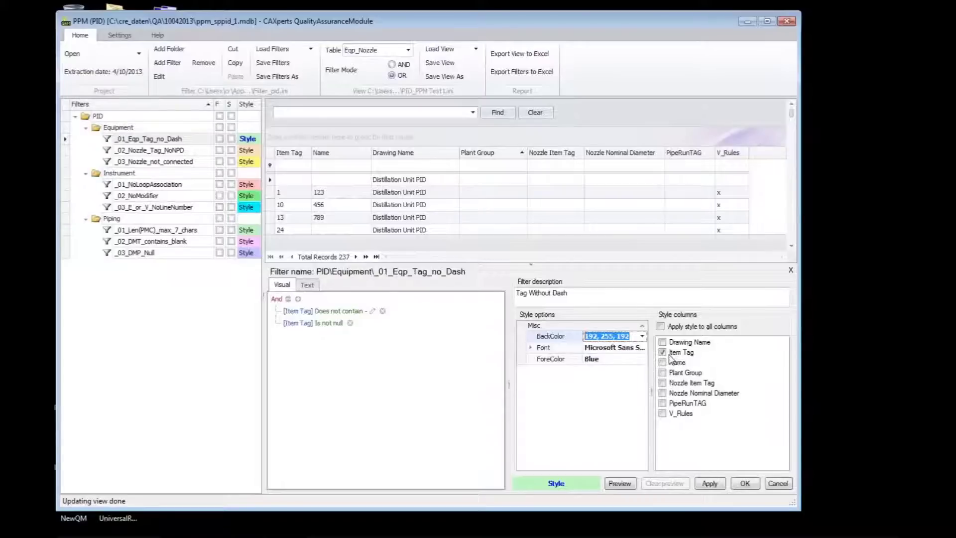
Step: Preview the _01_Eqp_Tag_no_Dash filter on the nozzle table and clear the preview
left_click(620, 483)
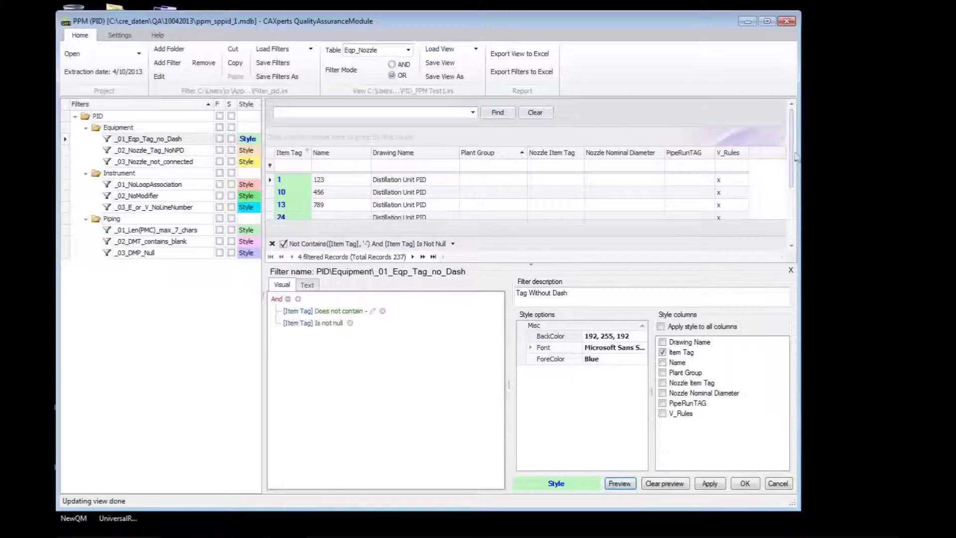
left_click(665, 486)
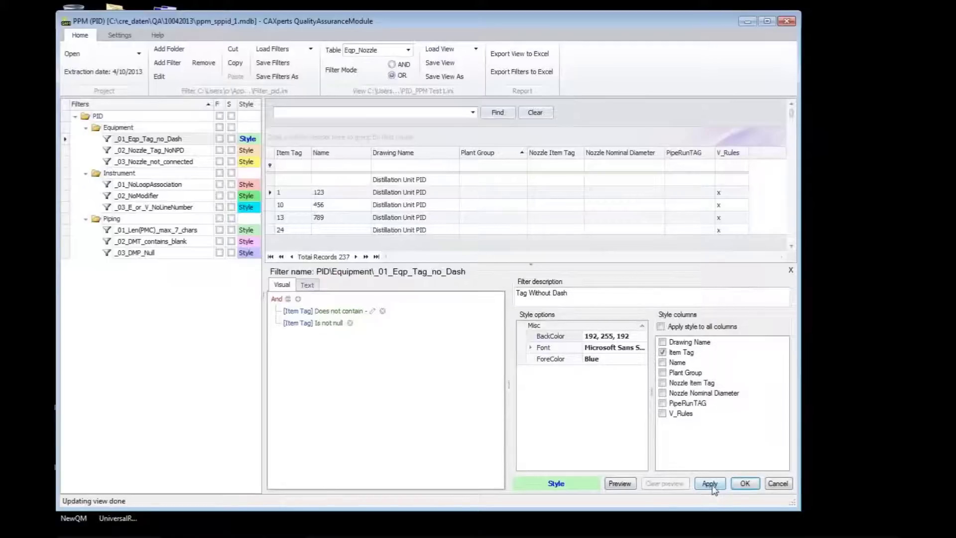
Step: Close the filter editor and compare the nozzle table with the _01_Eqp_Tag_no_Dash style and filter switched on separately and together, ending with both off
left_click(780, 484)
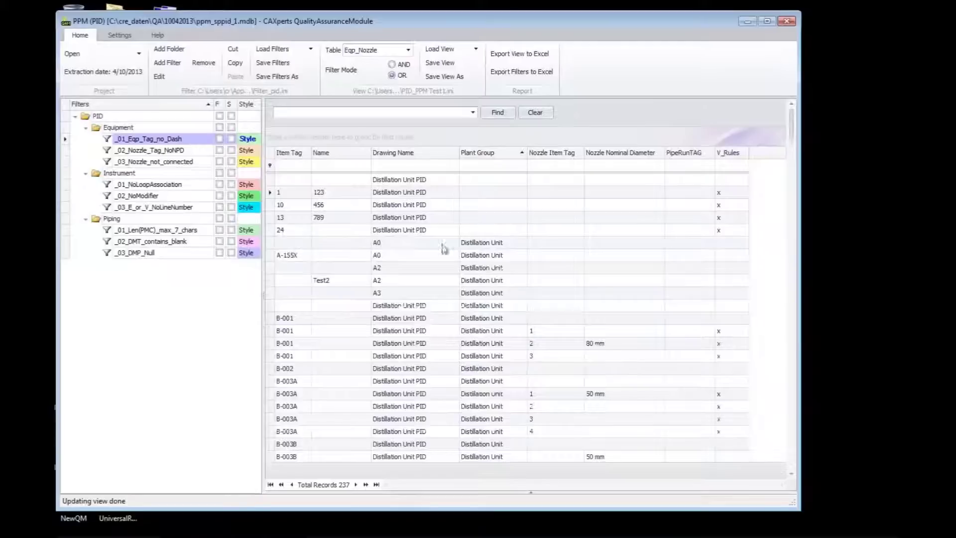
left_click(231, 140)
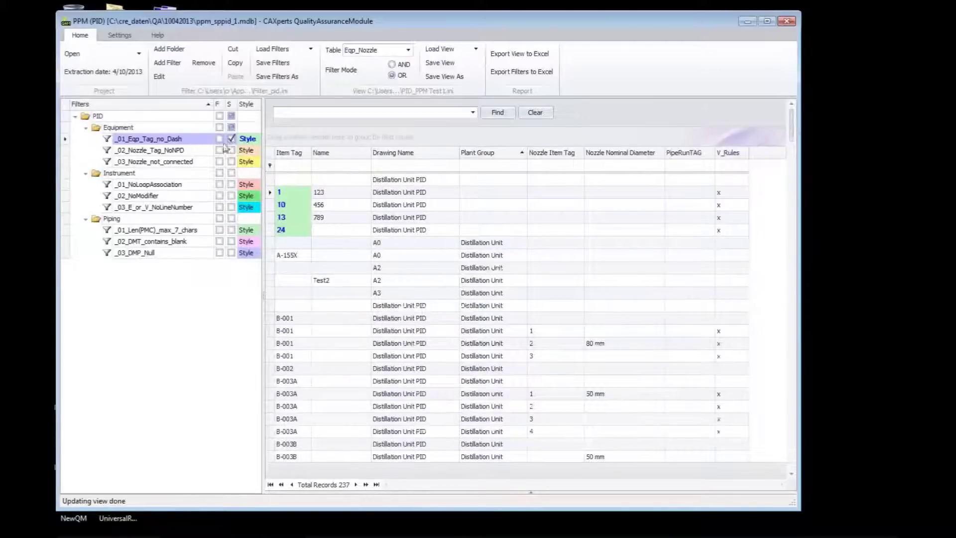
left_click(219, 139)
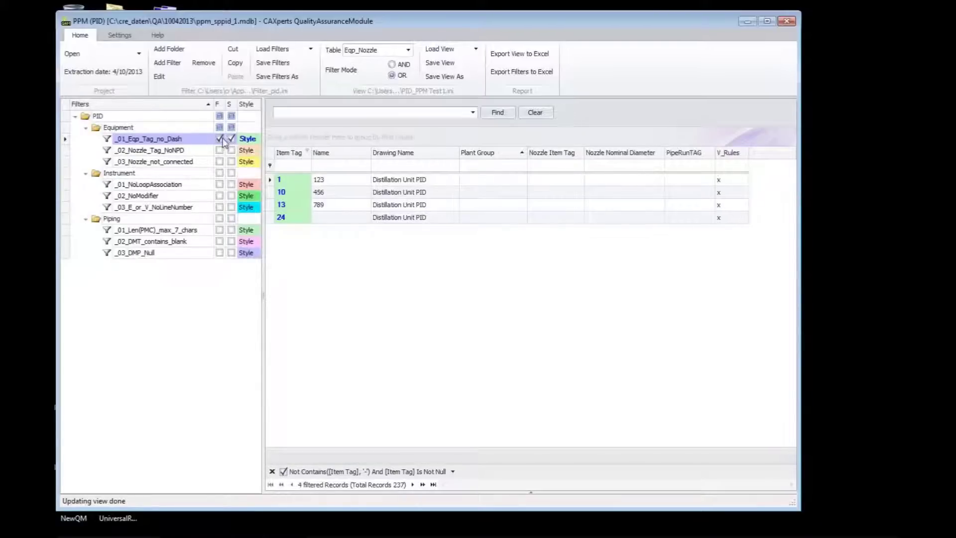
left_click(231, 140)
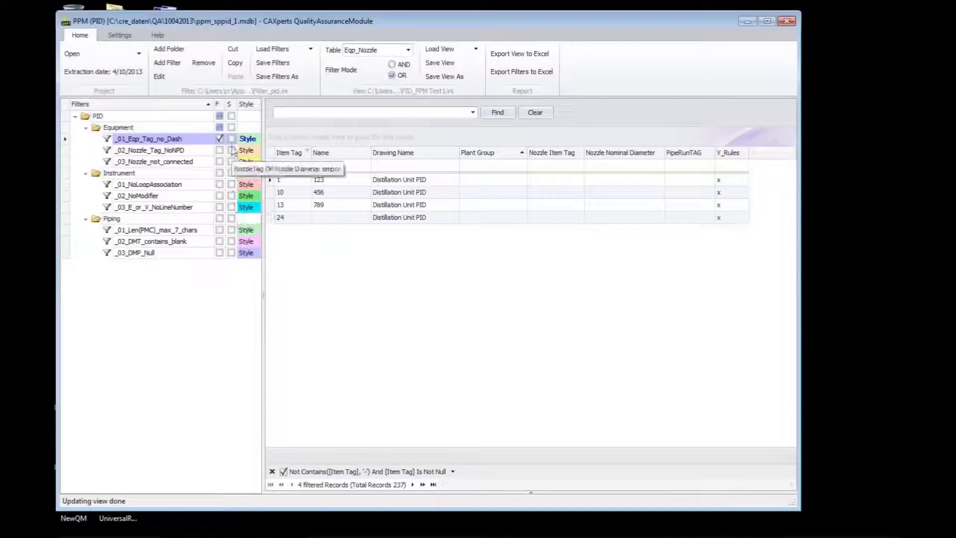
left_click(219, 139)
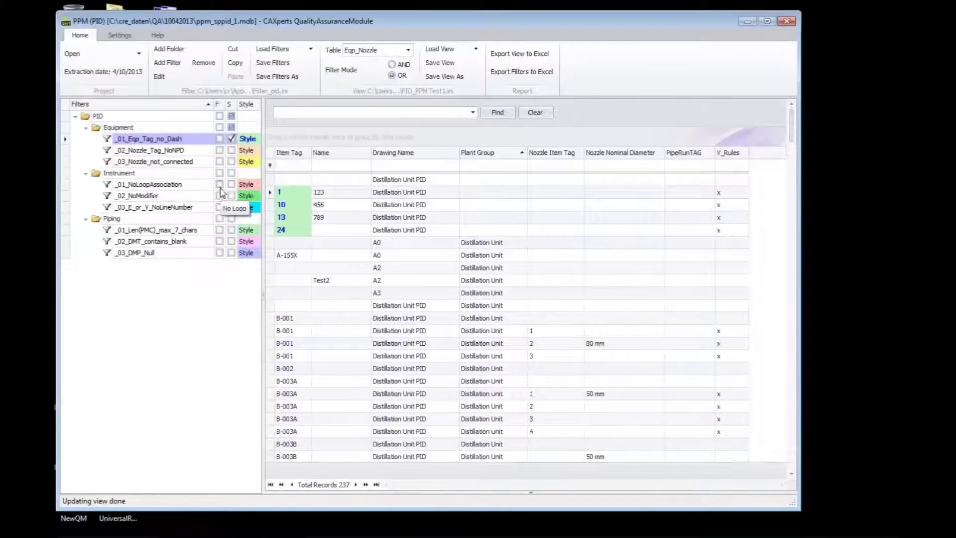
left_click(220, 139)
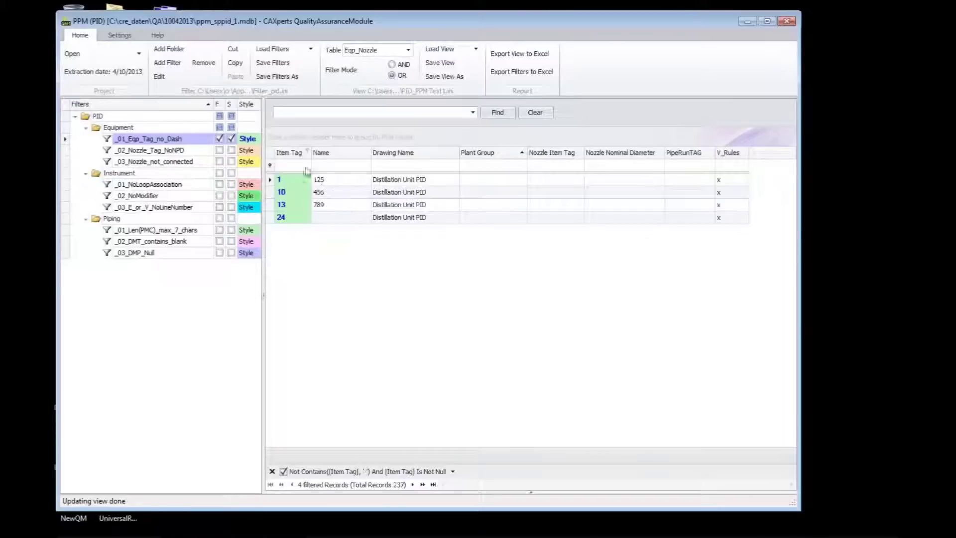
mouse_move(309, 510)
left_click(231, 139)
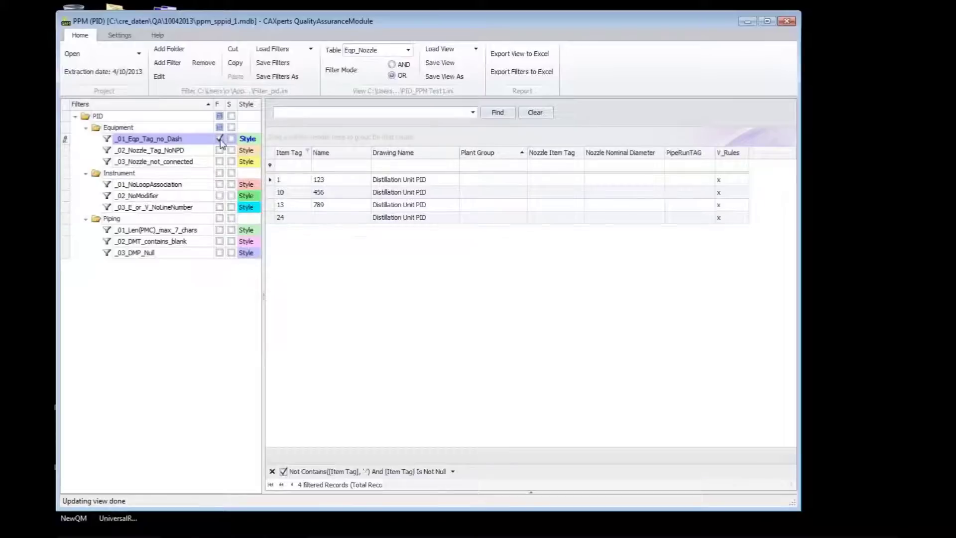
left_click(220, 140)
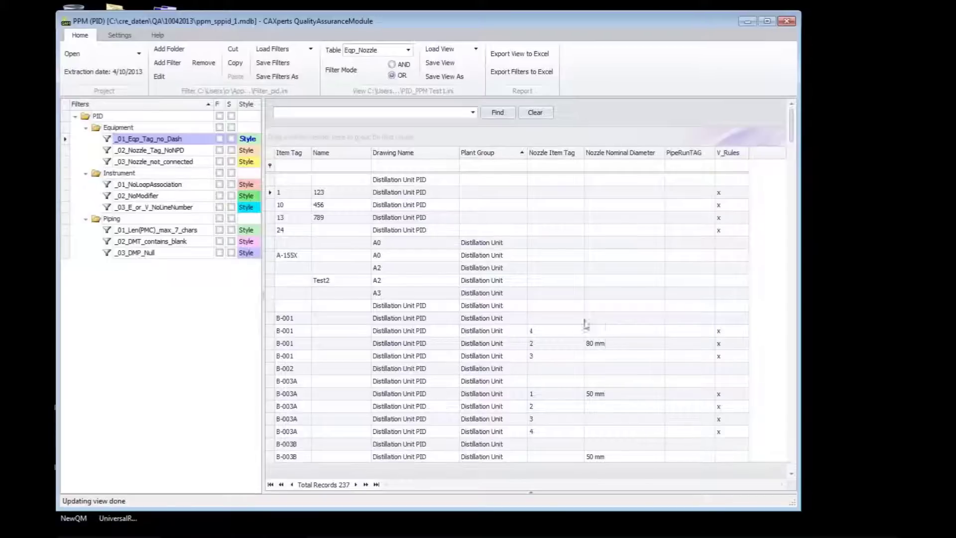
Step: Open the _02_Nozzle_Tag_NoNPD filter, preview its matches in the nozzle table and close the editor without changes
left_click(107, 151)
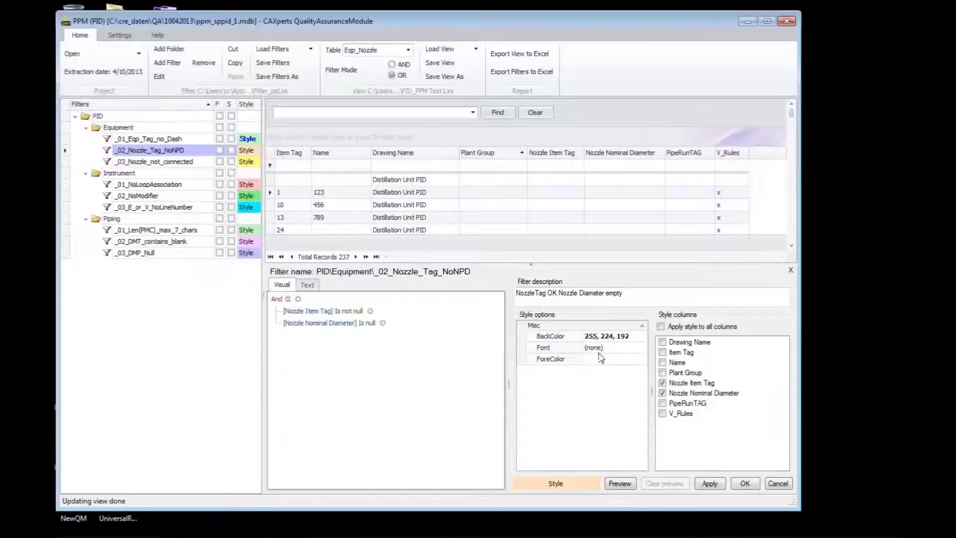
left_click(620, 483)
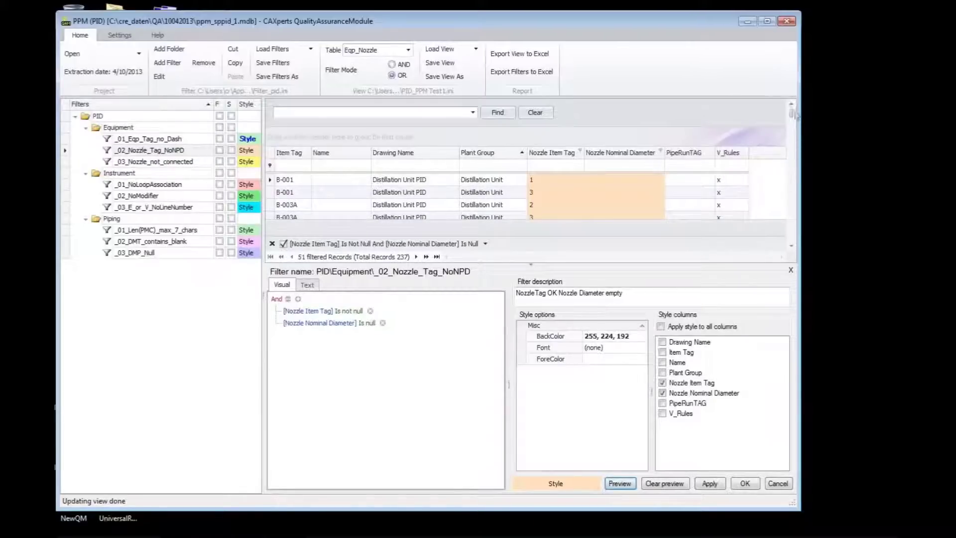
left_click_drag(793, 113, 790, 133)
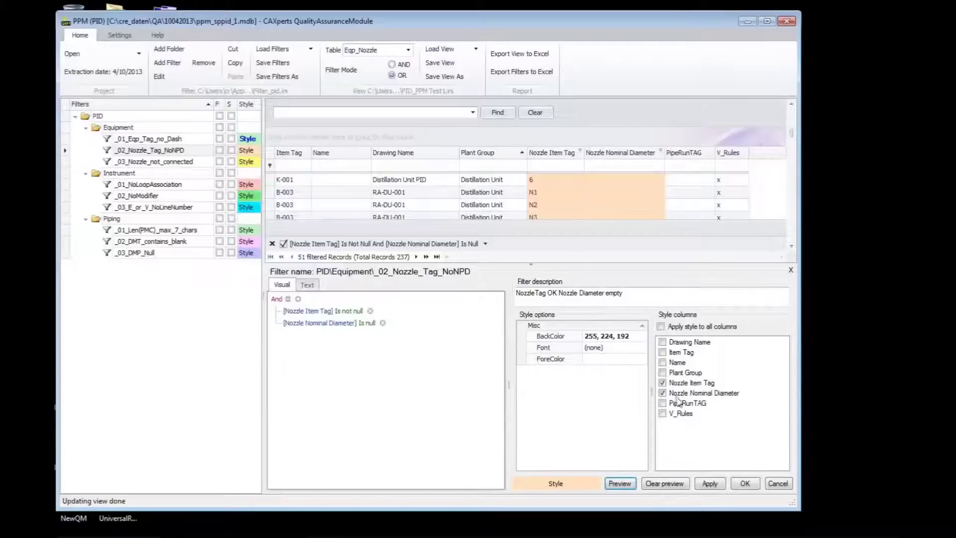
left_click(778, 486)
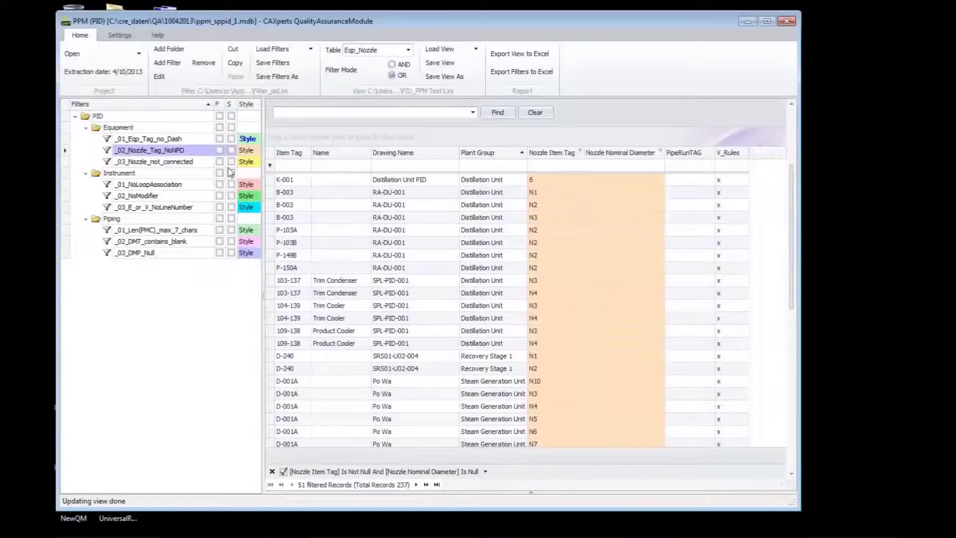
Step: Enable the styles of all Equipment filters and check the table with their row filtering switched on, leaving only the styles active
left_click(231, 128)
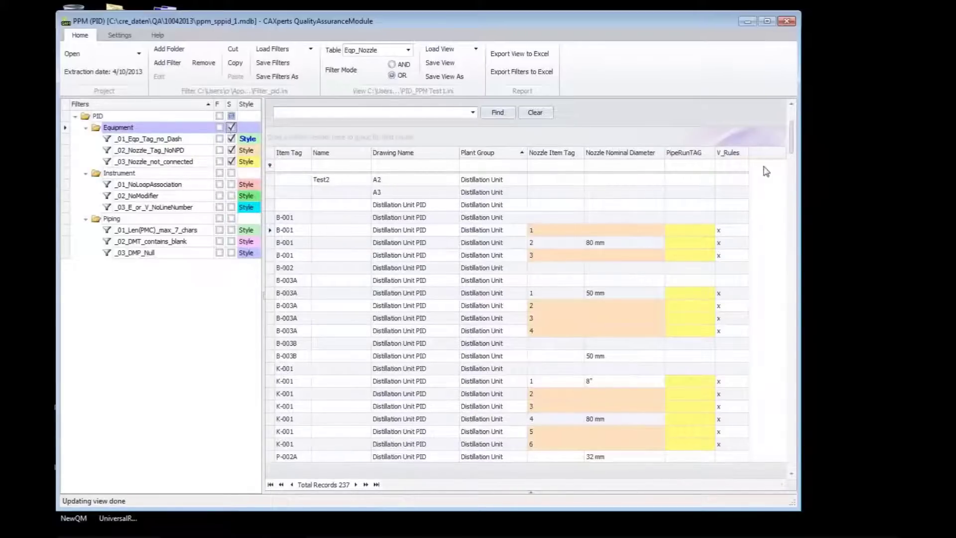
mouse_move(792, 149)
left_mouse_down()
mouse_move(792, 193)
mouse_move(792, 150)
left_mouse_up()
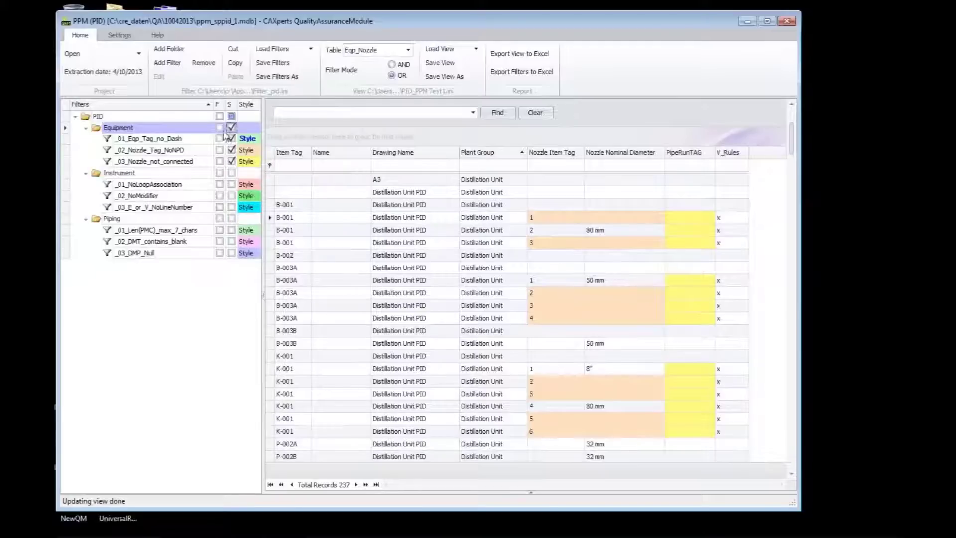
left_click(219, 128)
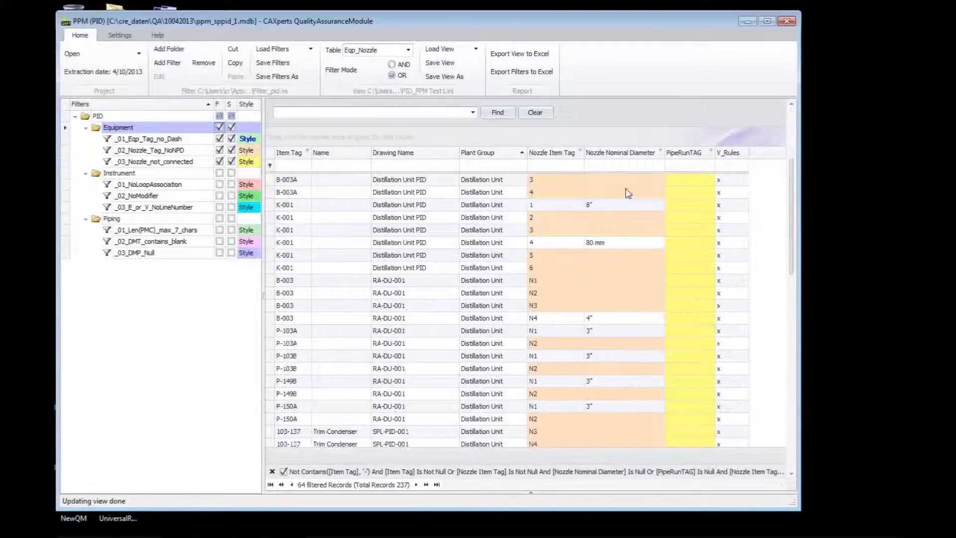
left_click_drag(794, 270, 792, 441)
scroll(636, 262, "up", 14)
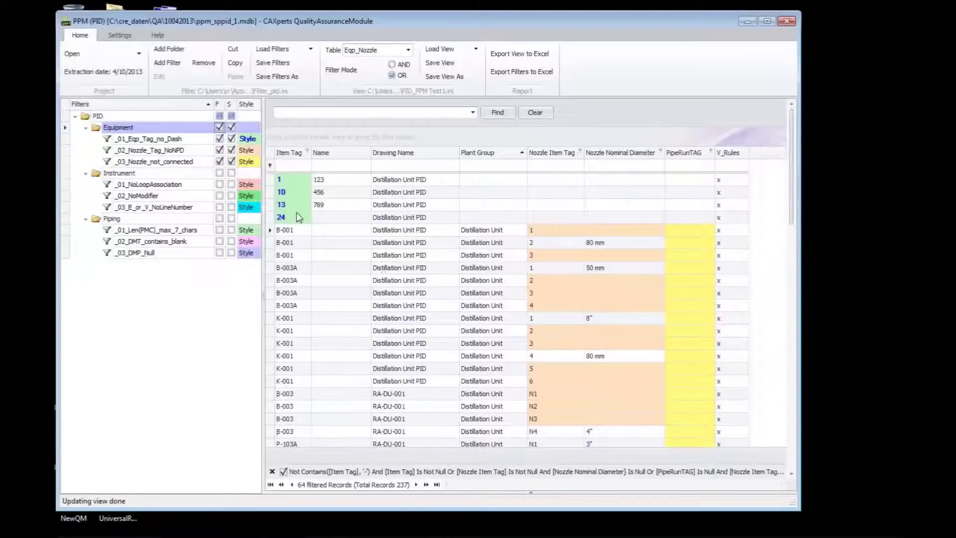
left_click(219, 127)
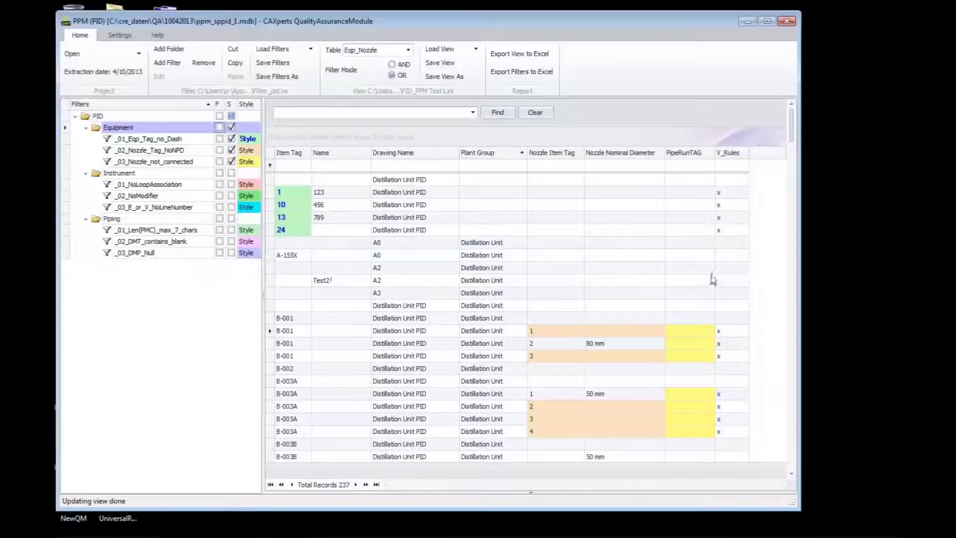
Step: Export the styled view to Excel, overwriting Check_pid_eqp.xlsx in the cre_daten folder, and open the report
left_click(520, 55)
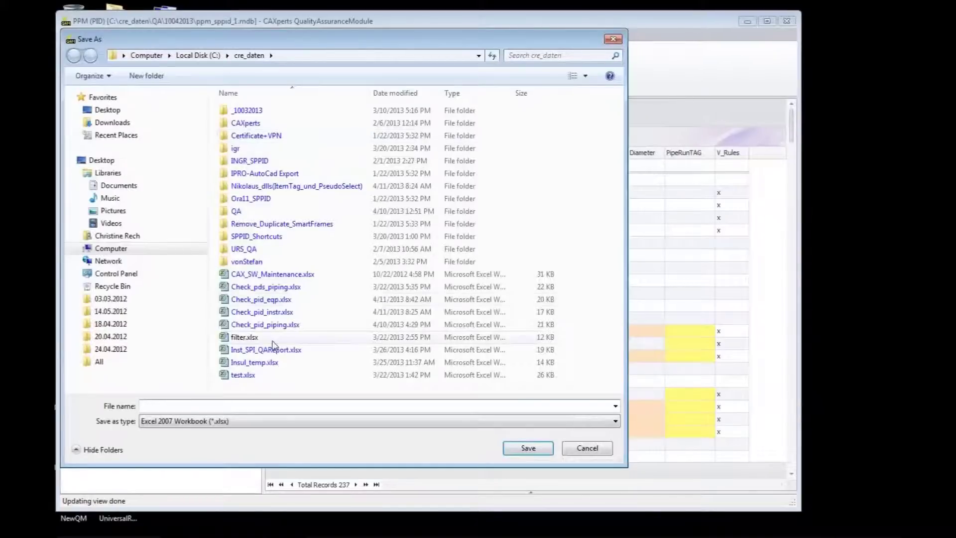
left_click(273, 299)
left_click(532, 448)
left_click(515, 279)
left_click(481, 315)
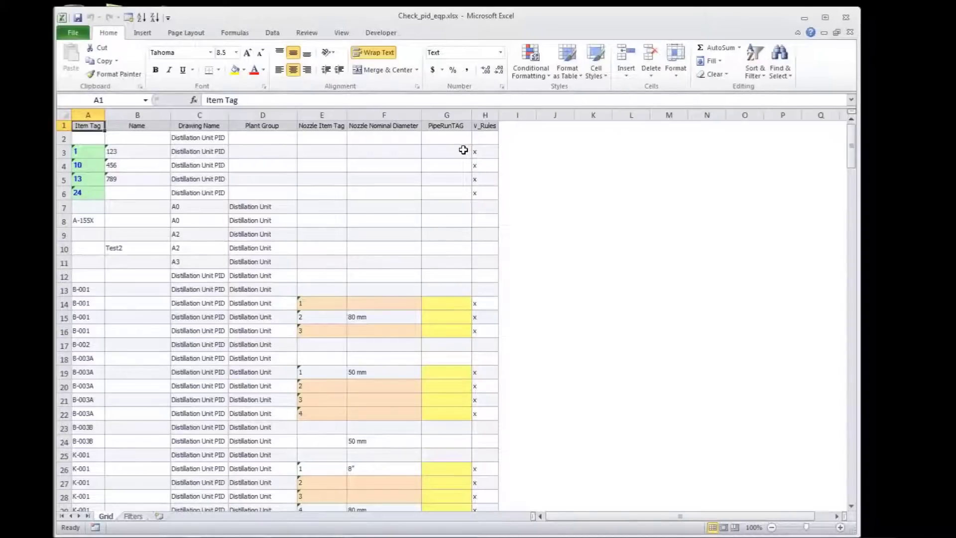
Step: Add column filters to the exported Grid sheet and show only the rows marked x in V_Rules
key("ctrl+shift+l")
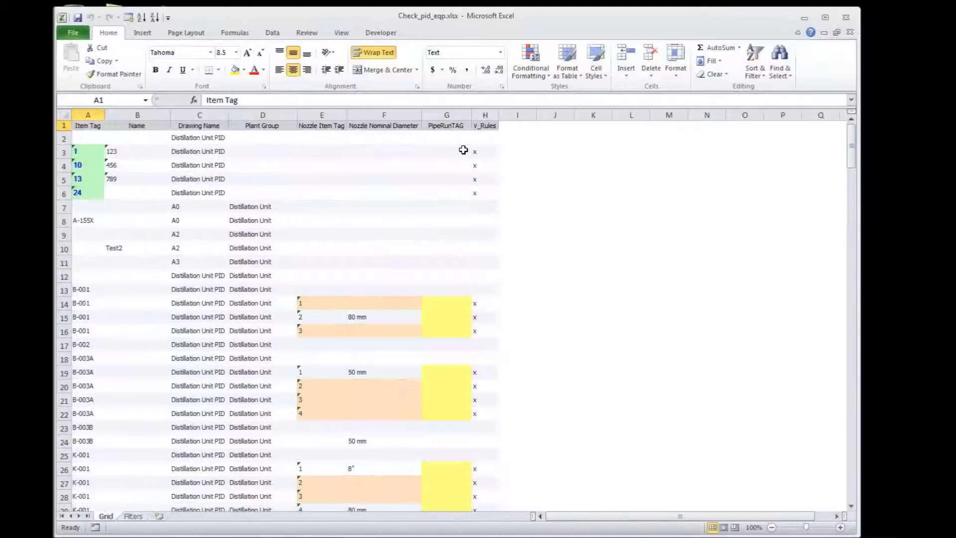
left_click(493, 126)
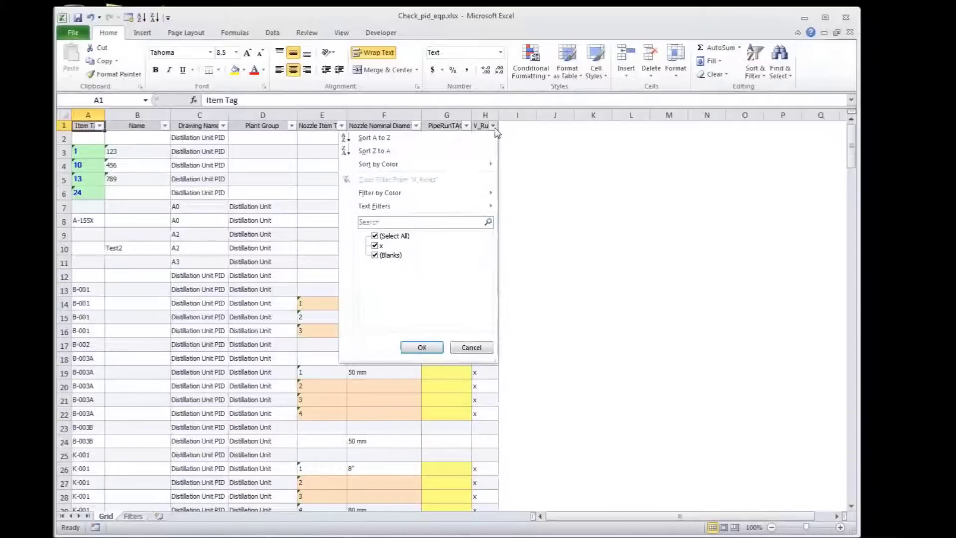
left_click(374, 236)
left_click(375, 245)
left_click(429, 349)
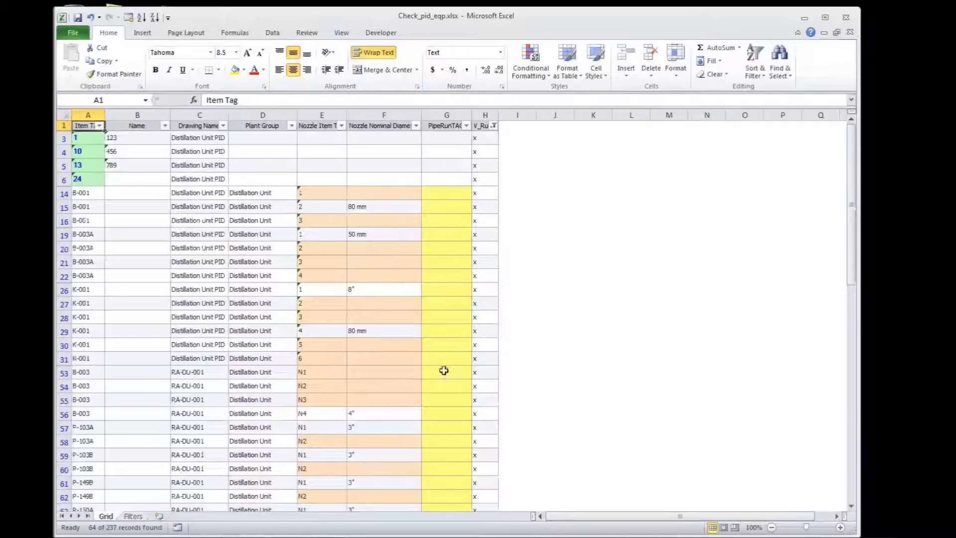
Step: Look through the filtered rows of the exported report and close the workbook without saving
left_click_drag(852, 273, 853, 476)
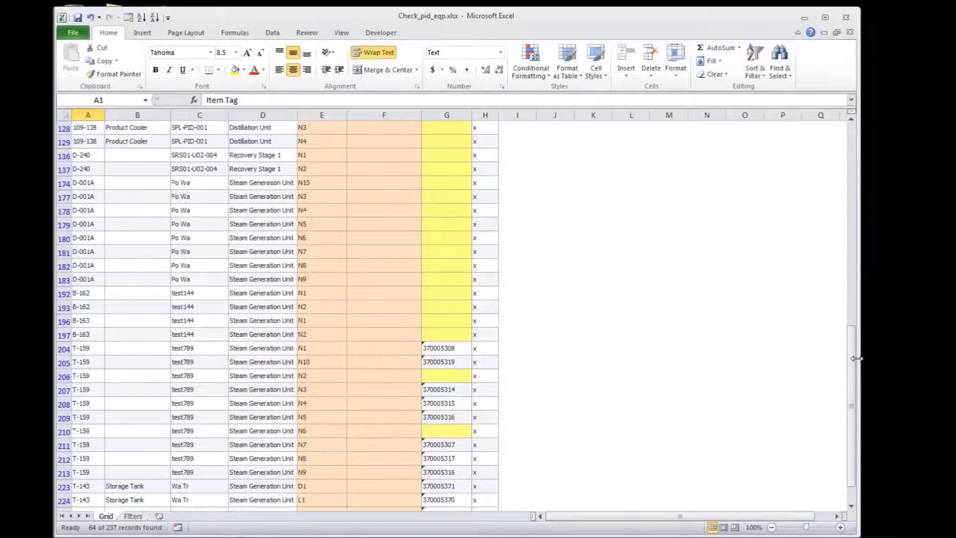
left_click_drag(852, 358, 853, 150)
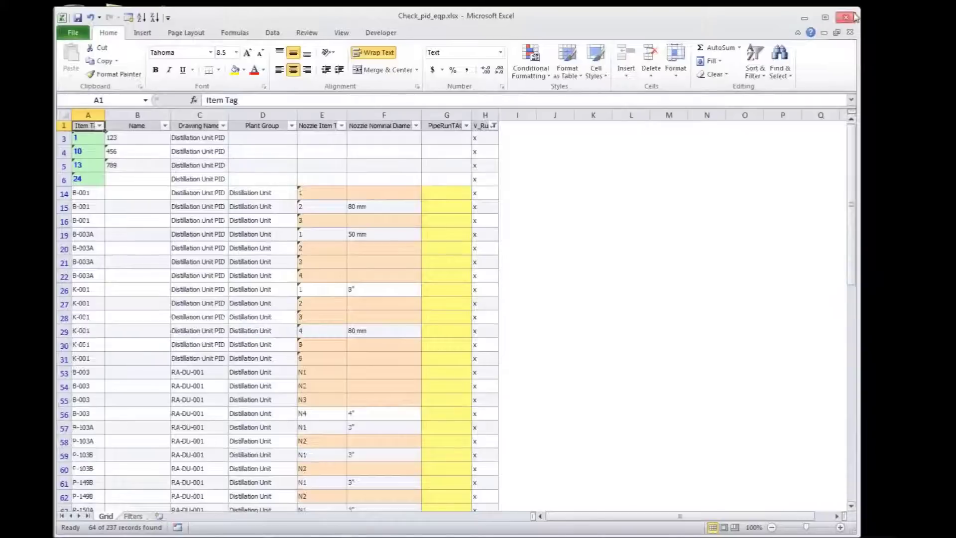
left_click(852, 17)
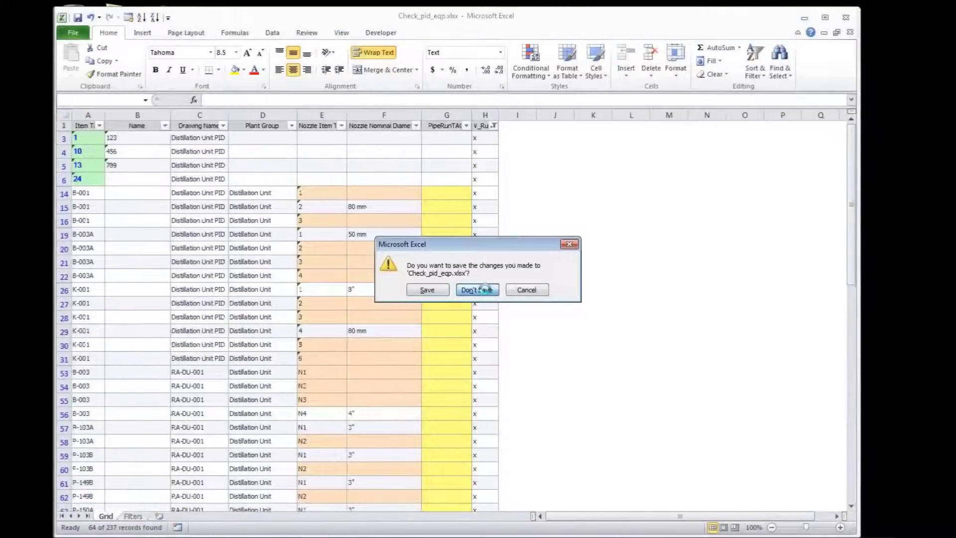
left_click(493, 291)
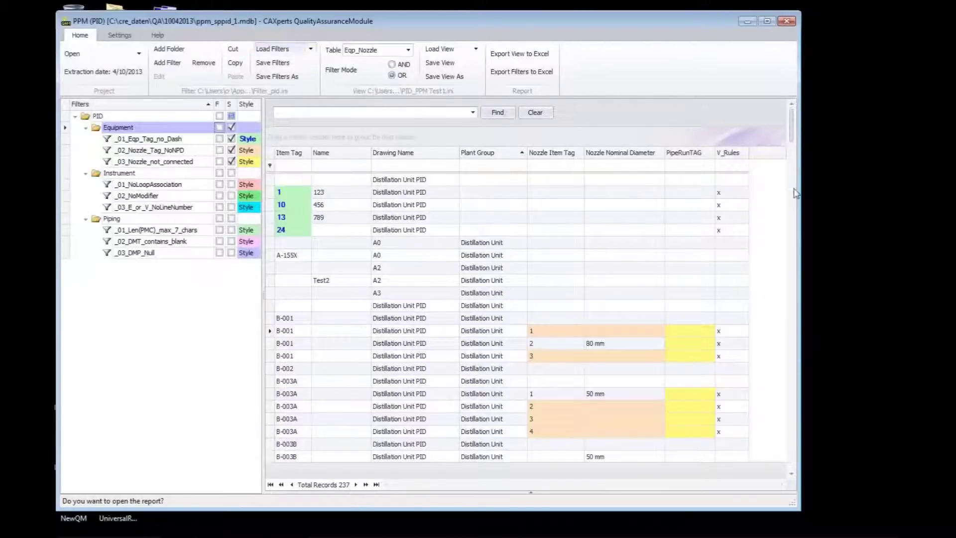
Step: Open the V_Rules virtual column for editing, examine its nested IIF expression against the Equipment filters and cancel the edit
right_click(733, 158)
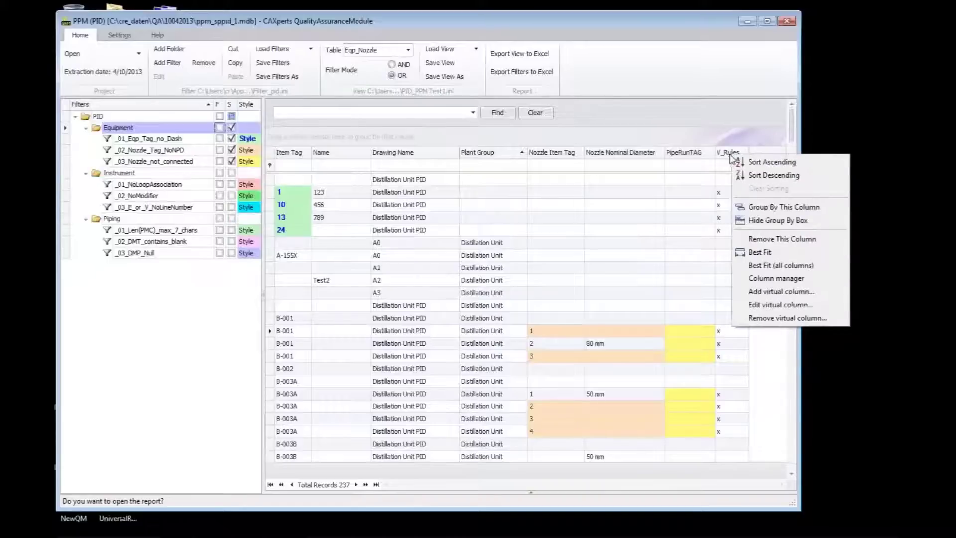
left_click(775, 307)
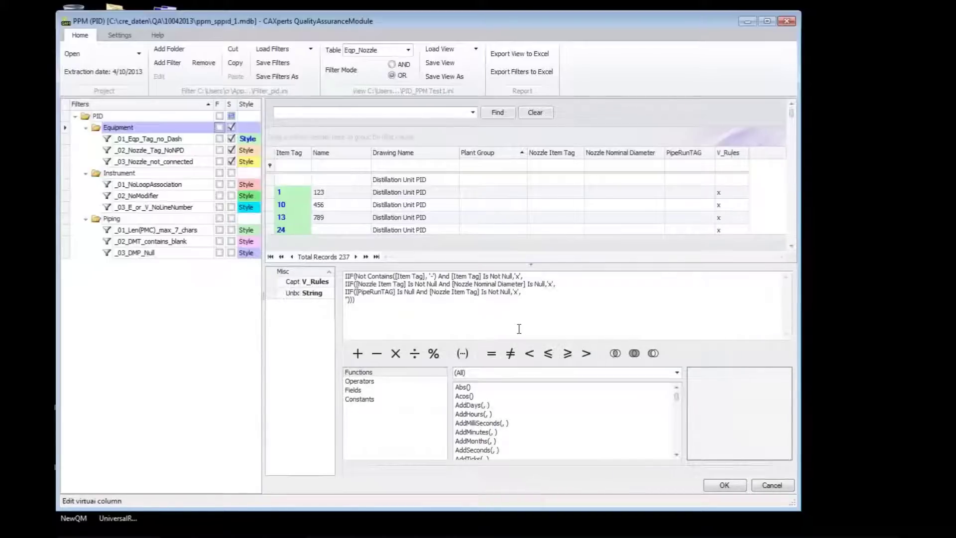
left_click_drag(373, 308, 347, 276)
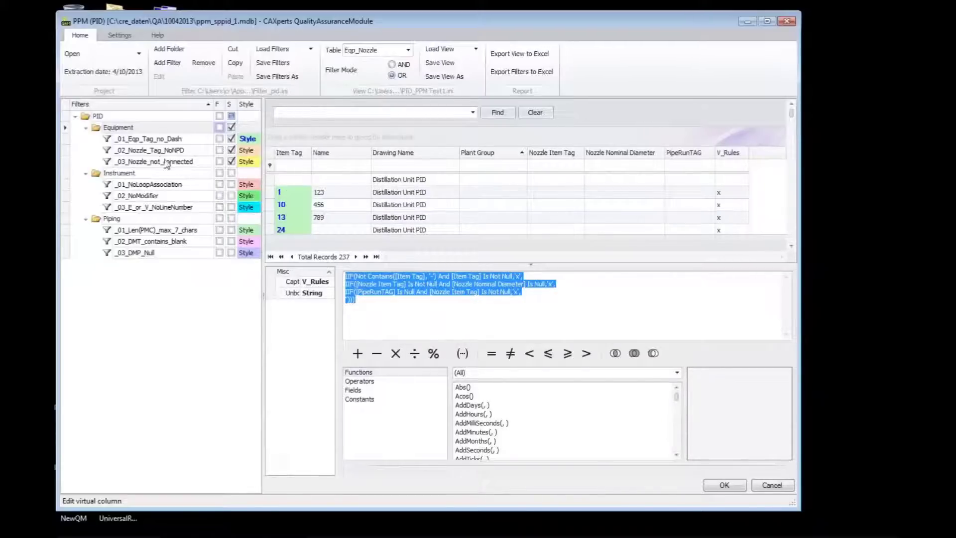
left_click(533, 305)
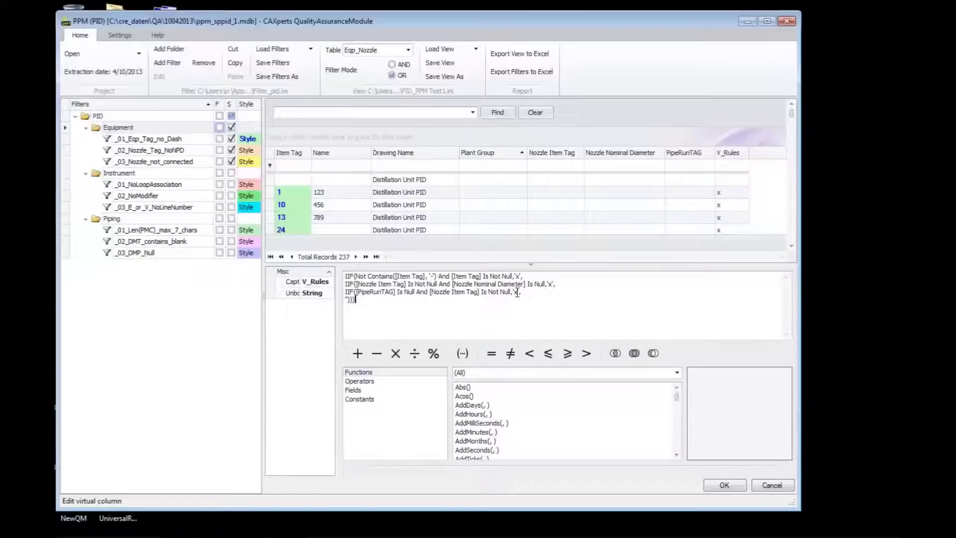
left_click(772, 485)
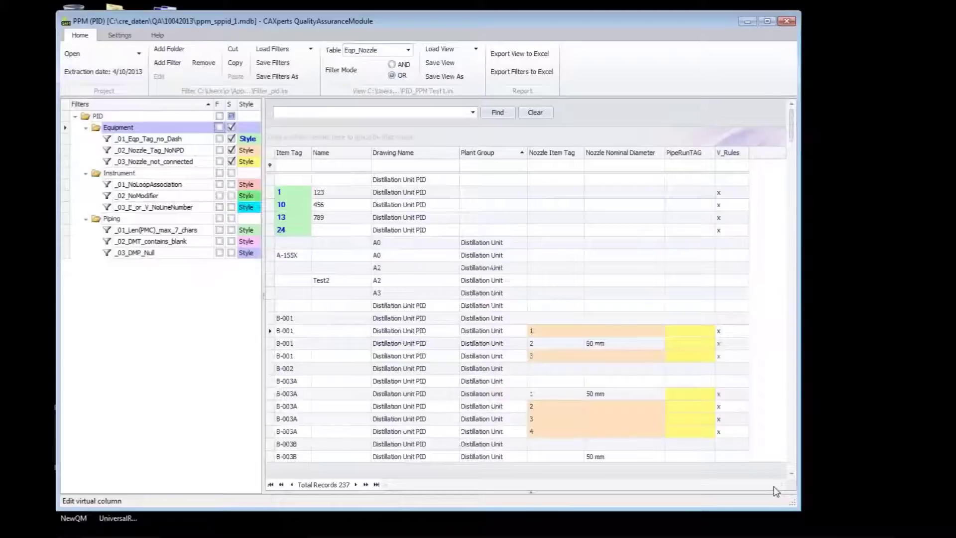
Step: Filter the nozzle table on V_Rules equal to x, check the styled rows and show all records again
left_click(745, 154)
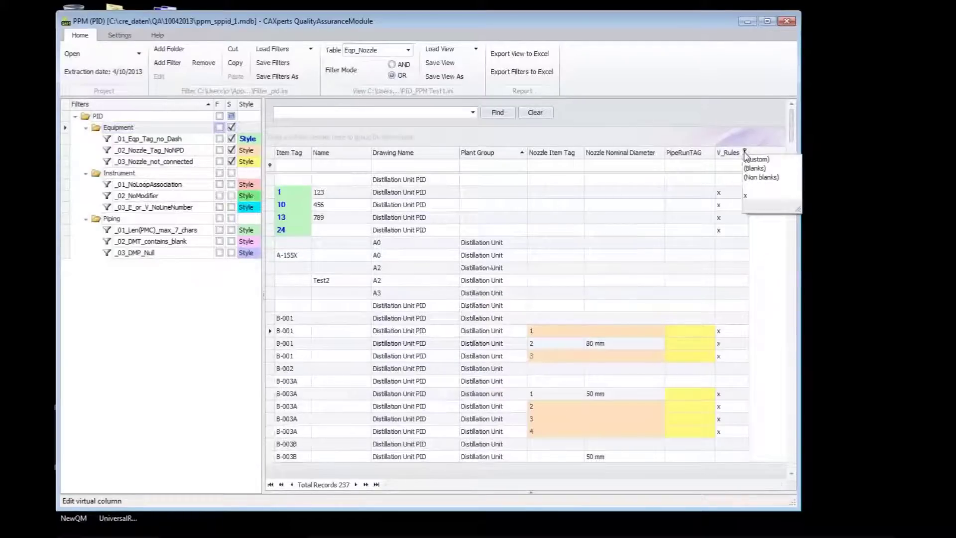
left_click(747, 197)
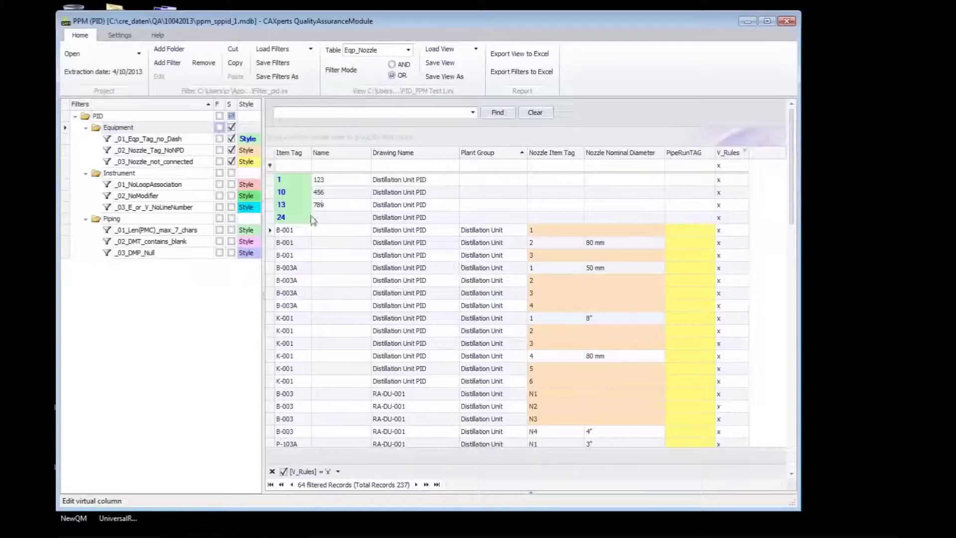
left_click(746, 153)
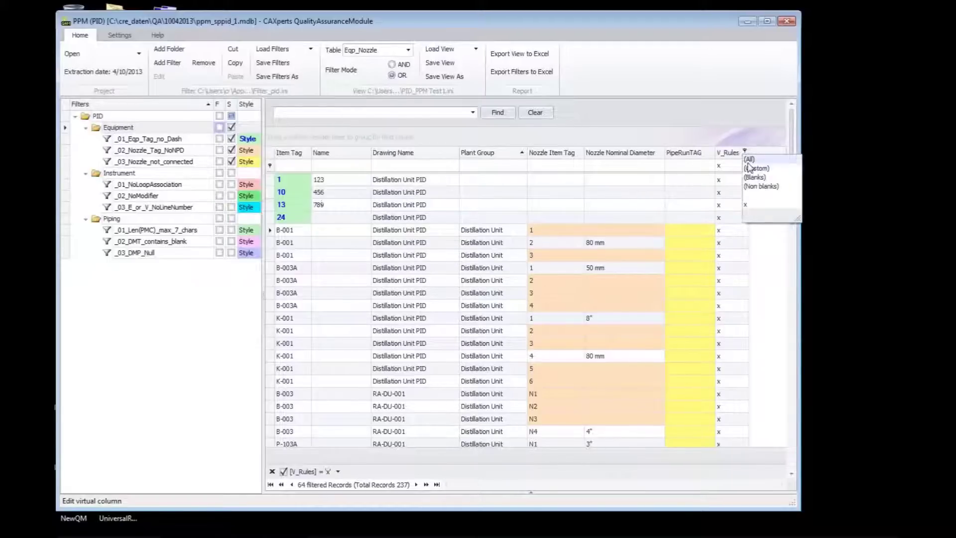
left_click(749, 167)
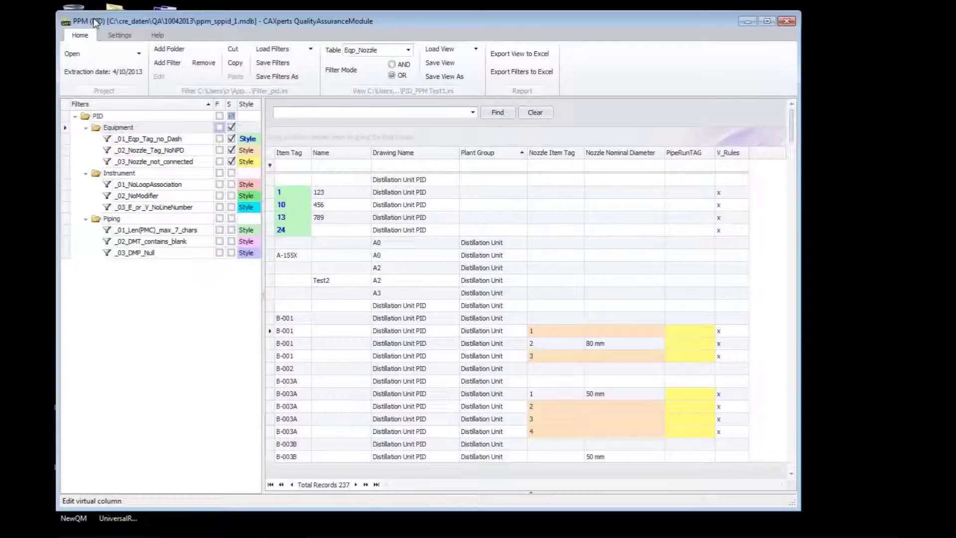
Step: Switch the view to the Instruments table without saving the nozzle view changes and look over its records
left_click(408, 51)
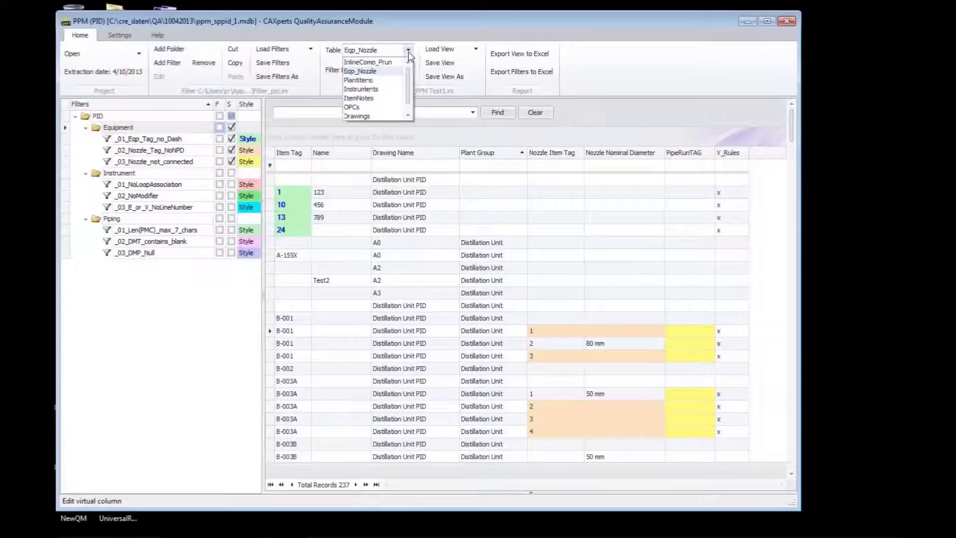
left_click(362, 89)
left_click(533, 325)
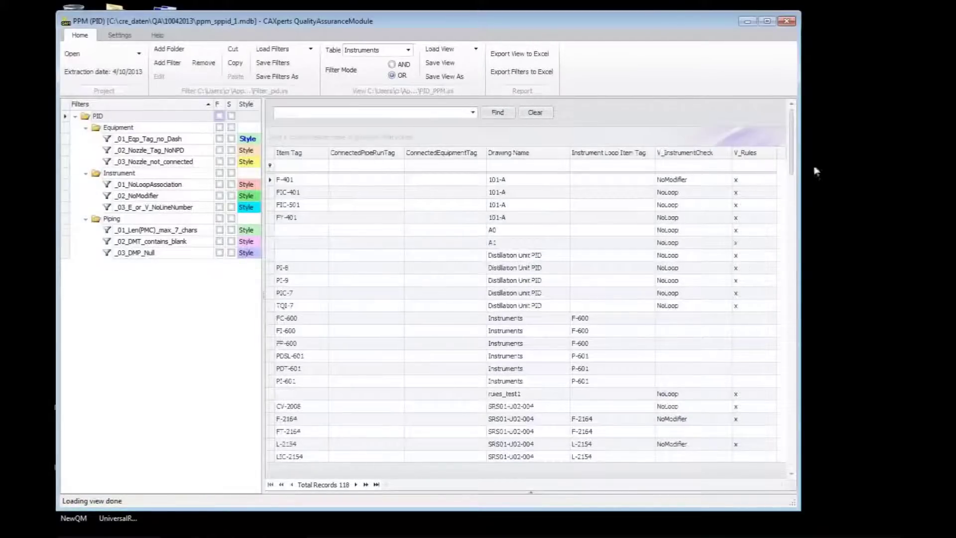
left_click_drag(794, 172, 793, 150)
mouse_move(795, 179)
left_mouse_down()
mouse_move(795, 323)
mouse_move(797, 172)
left_mouse_up()
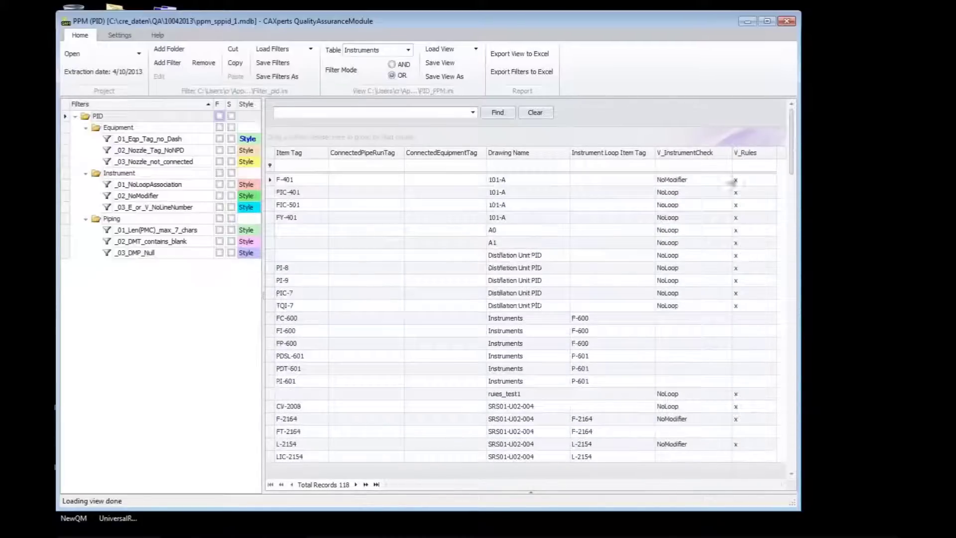
Step: Preview the _01_NoLoopAssociation instrument filter, close its definition without changes and turn on its style
double_click(107, 185)
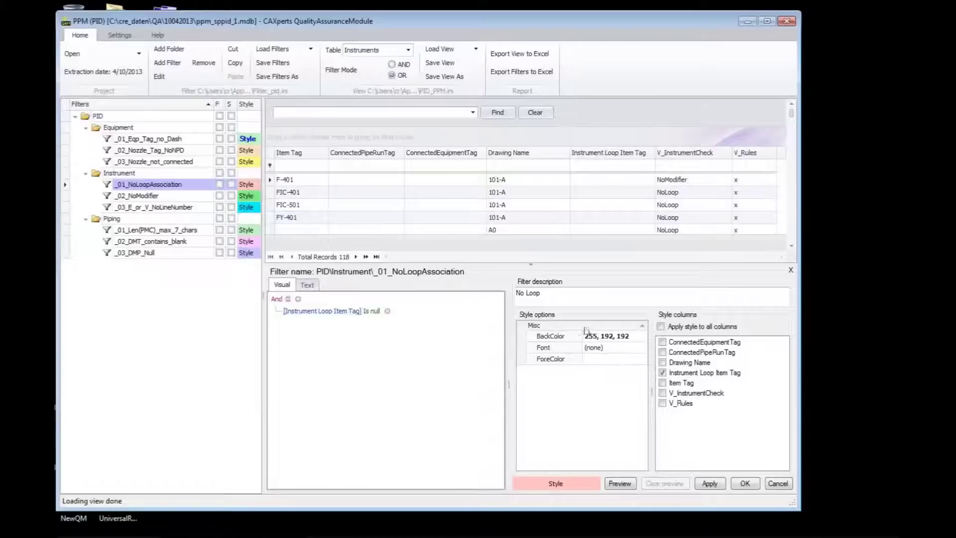
left_click(621, 484)
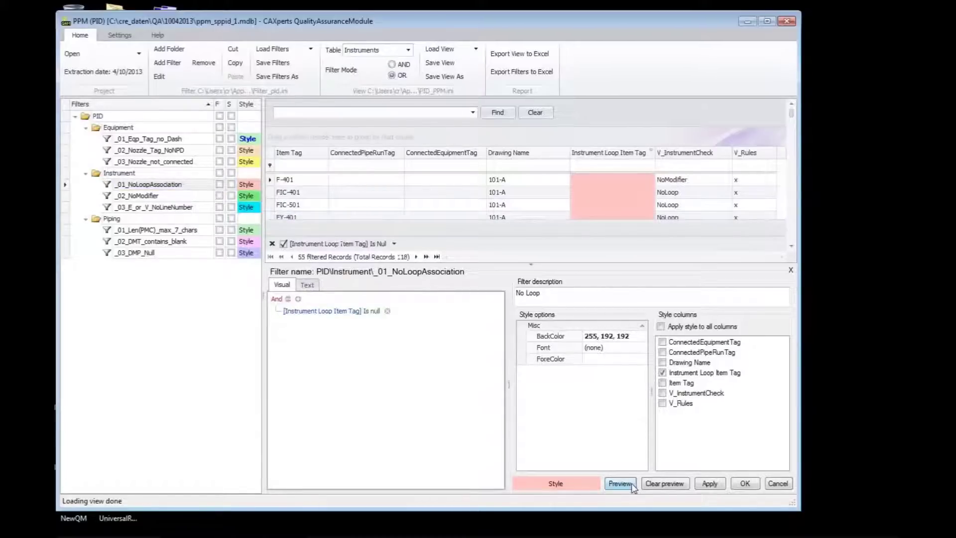
left_click(778, 484)
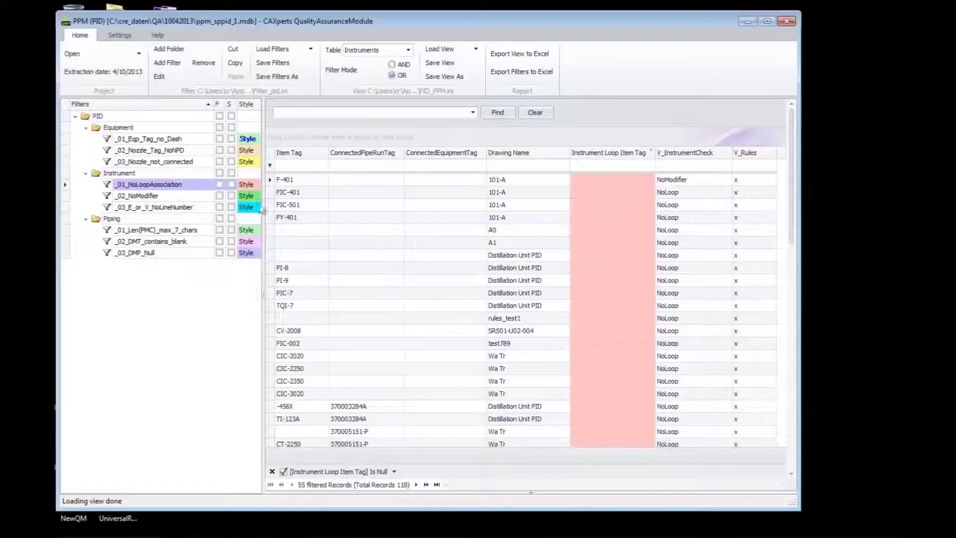
left_click(231, 185)
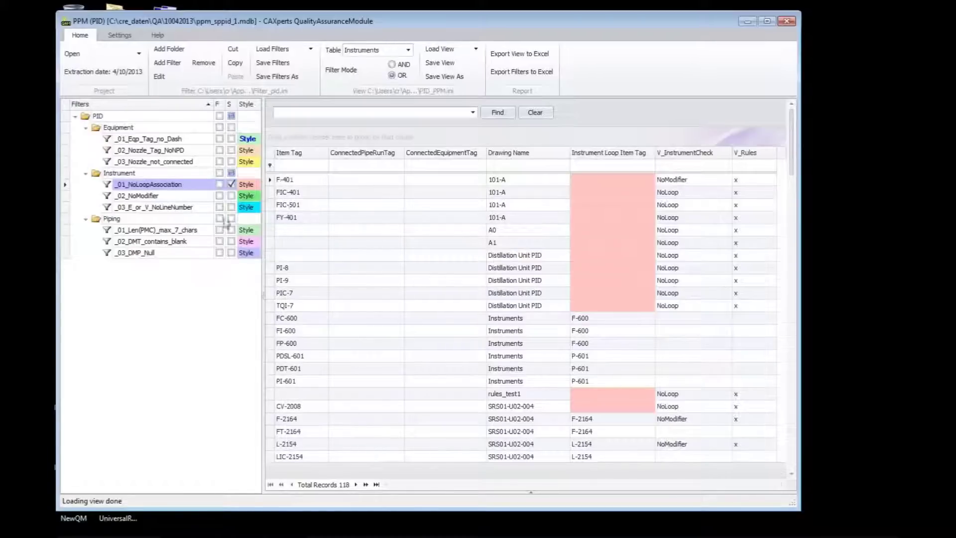
Step: Examine the Substring expression of the _02_NoModifier filter, preview it, cancel the edit and turn on its style
double_click(109, 198)
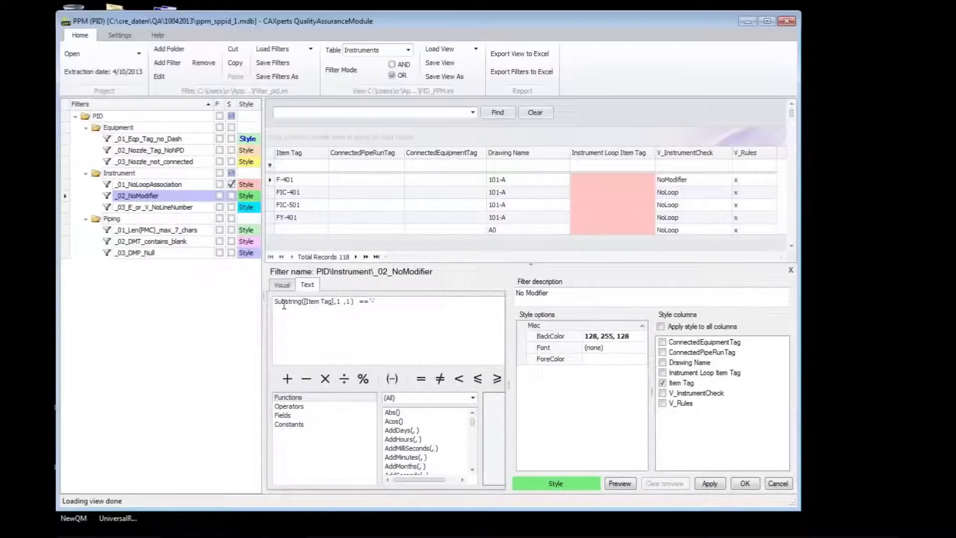
left_click(302, 301)
left_click(621, 484)
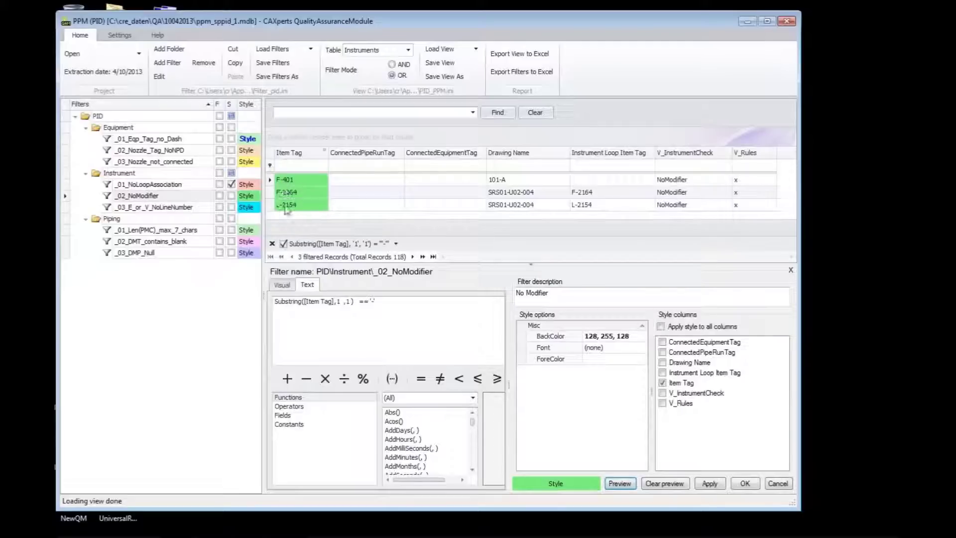
left_click(778, 484)
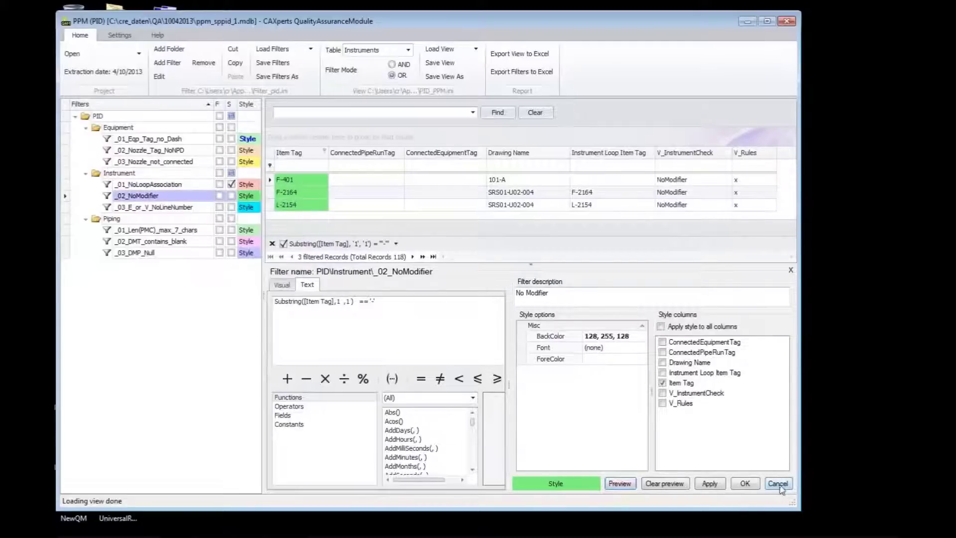
left_click(231, 195)
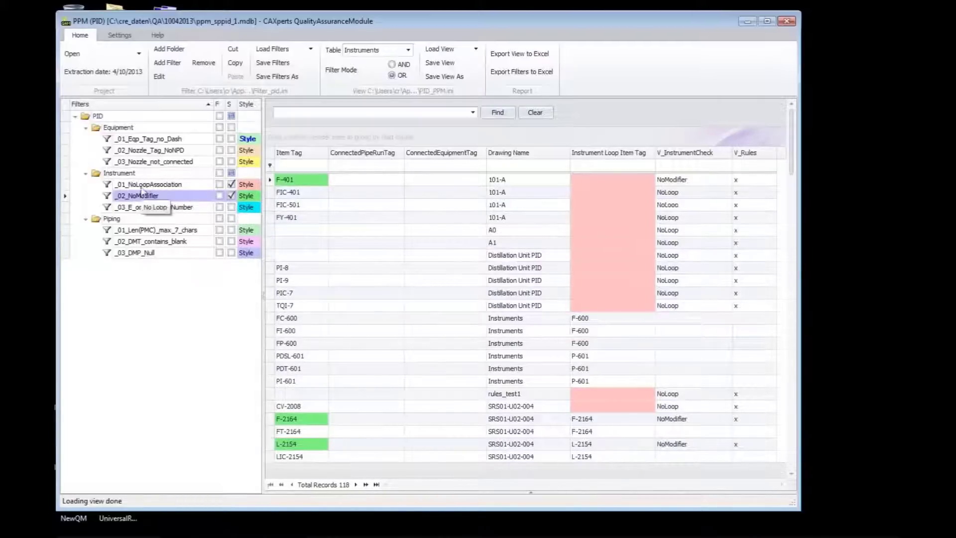
Step: Review the _03_E_or_V_NoLineNumber filter expression, turn on its style and look through the styled instrument rows
double_click(108, 207)
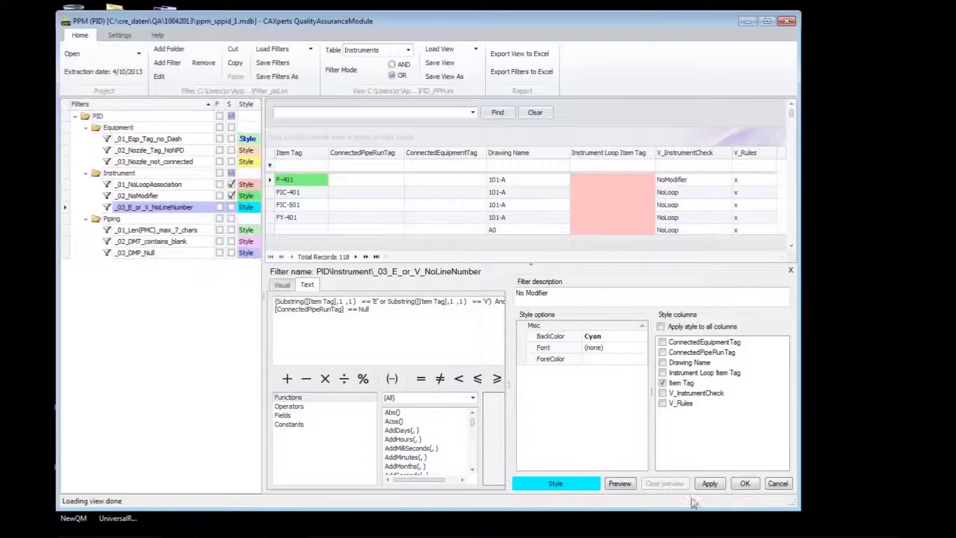
left_click(778, 484)
left_click(230, 208)
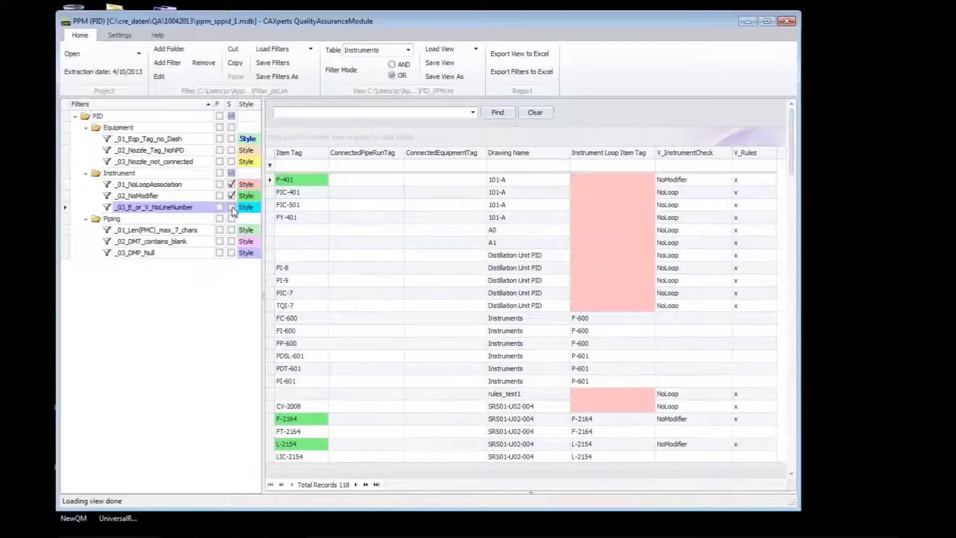
left_click_drag(794, 175, 793, 216)
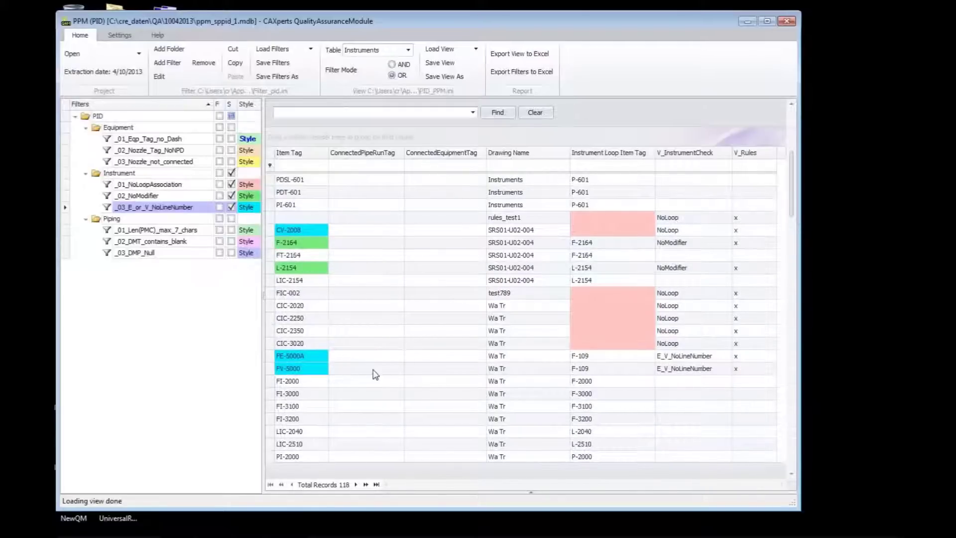
left_click_drag(794, 215, 794, 315)
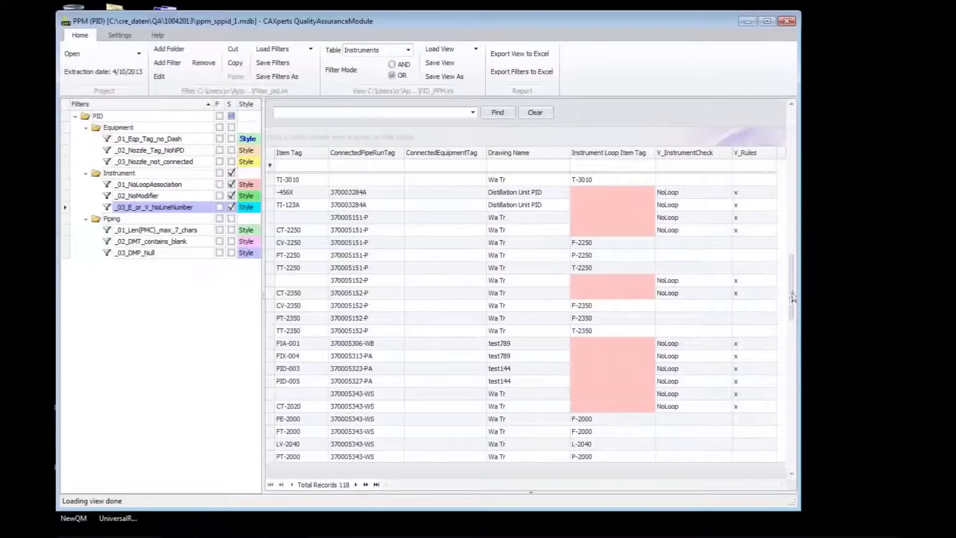
left_click_drag(795, 301, 798, 153)
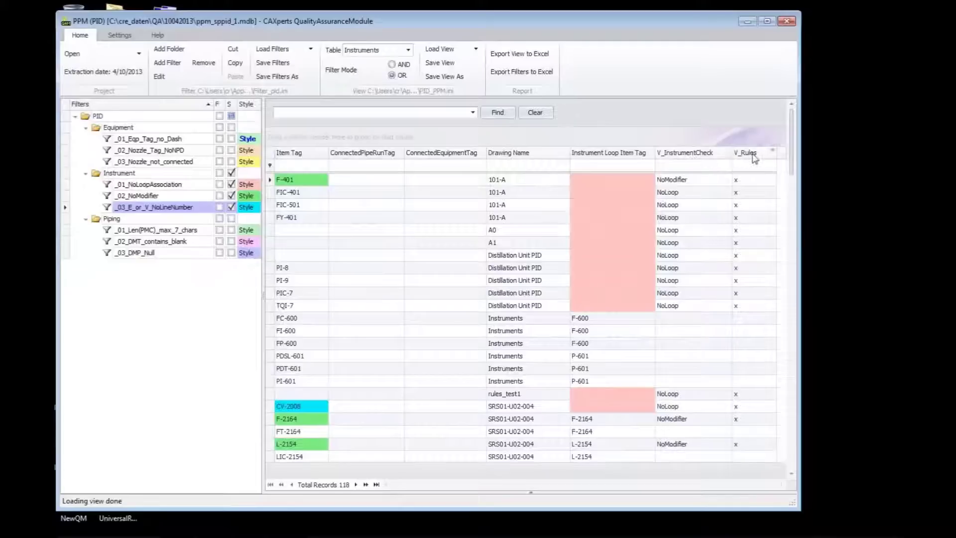
Step: Open the V_InstrumentCheck virtual column for editing, examine its nested IIF expression and accept it unchanged
right_click(687, 158)
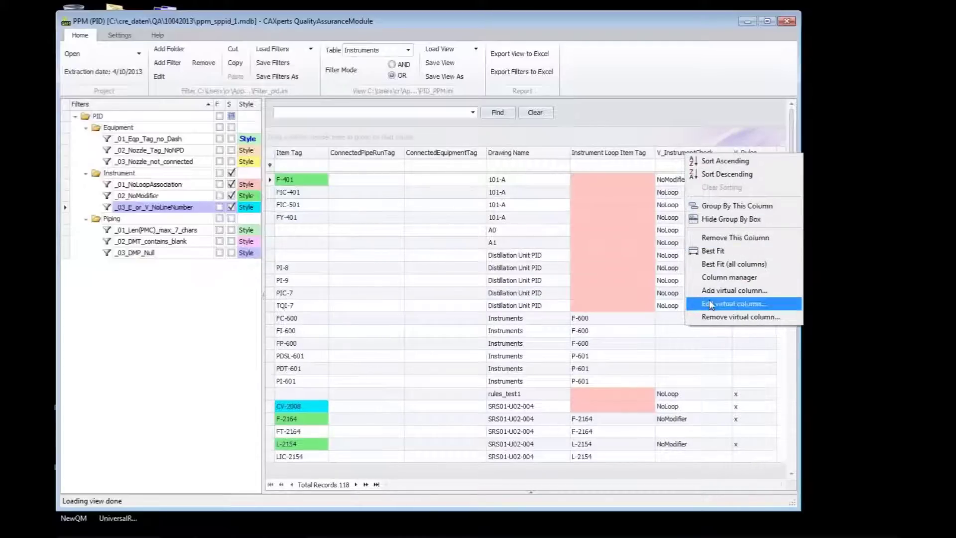
left_click(727, 304)
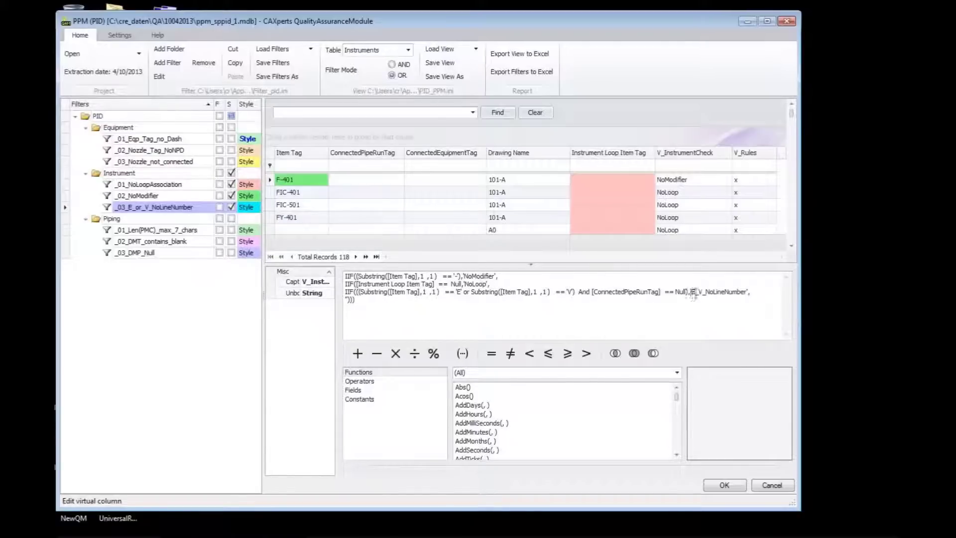
left_click(725, 485)
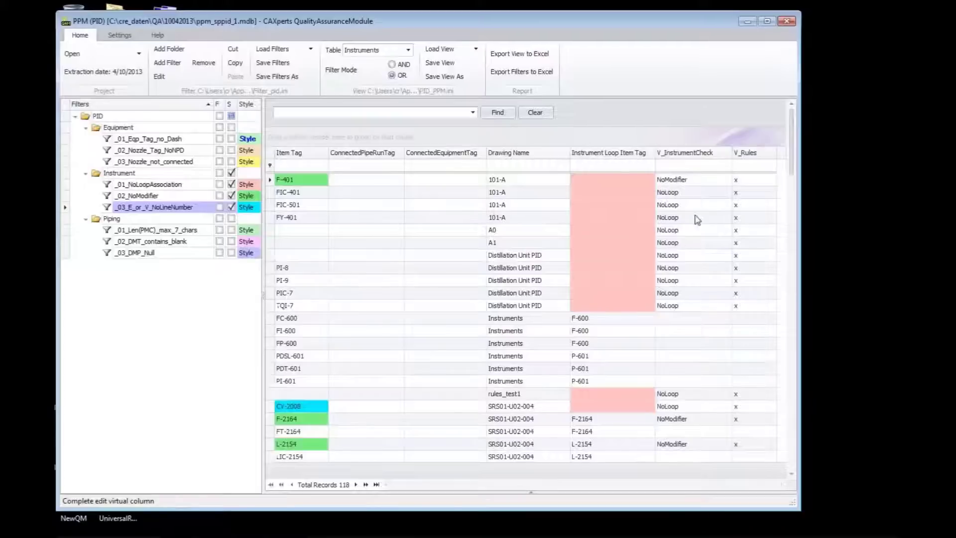
Step: Filter V_InstrumentCheck in turn by NoLoop, NoModifier and E_V_NoLineNumber, then show all instrument records again
left_click(728, 151)
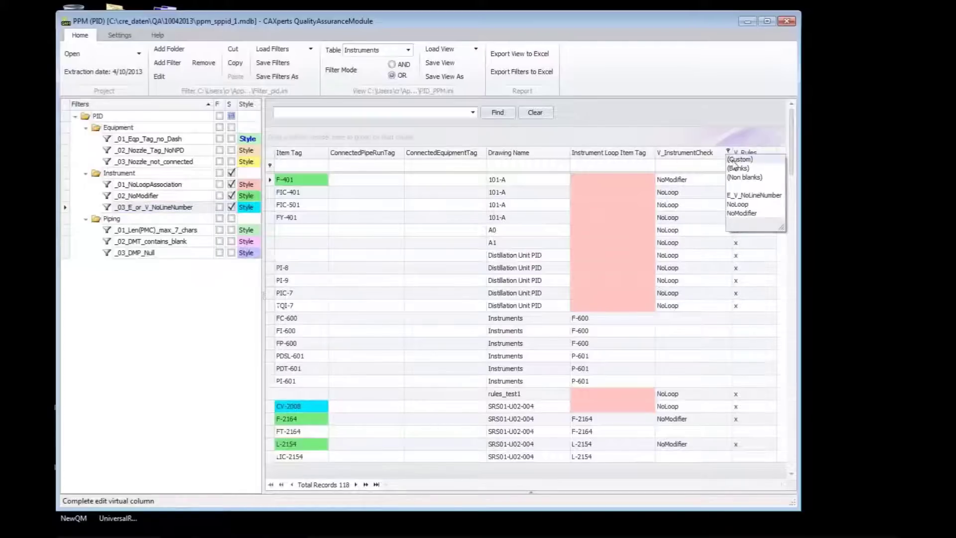
left_click(742, 205)
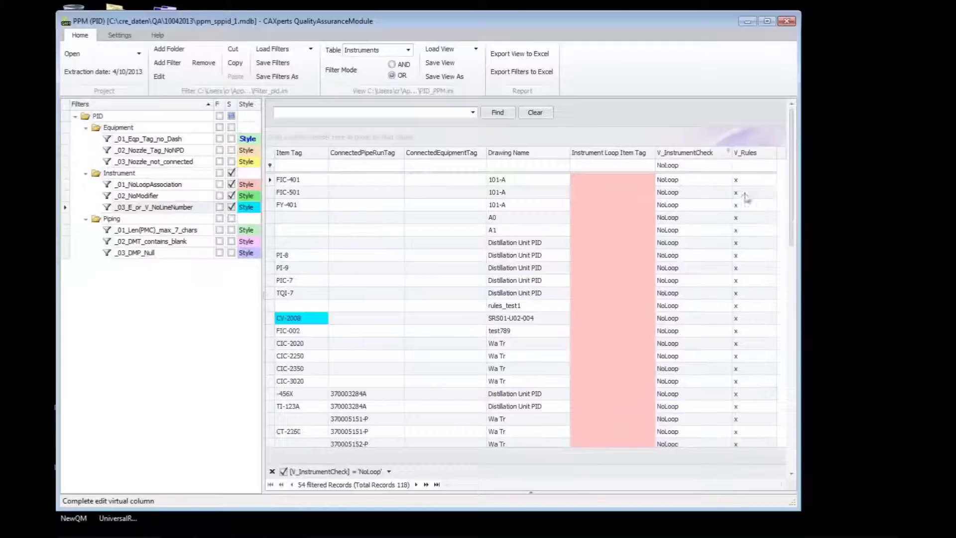
left_click(729, 153)
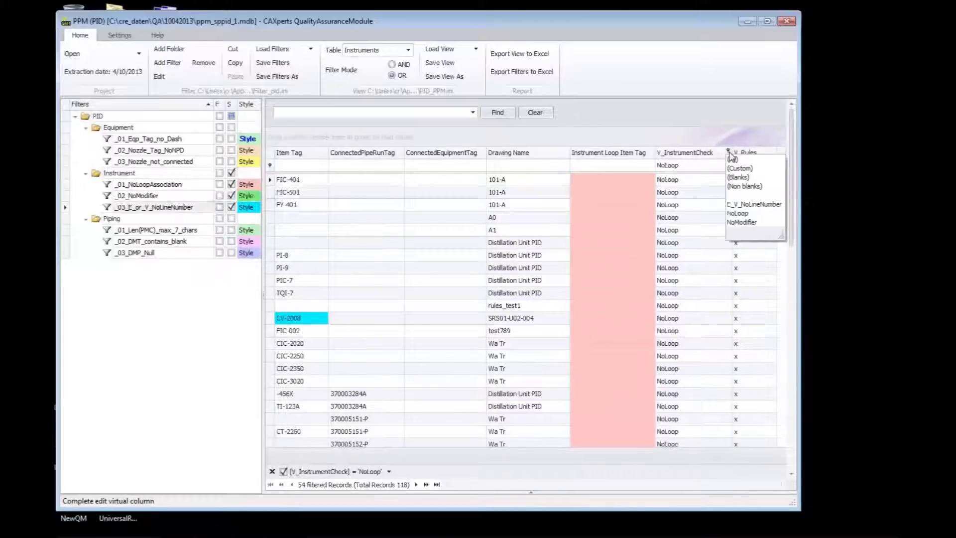
left_click(748, 221)
left_click(729, 152)
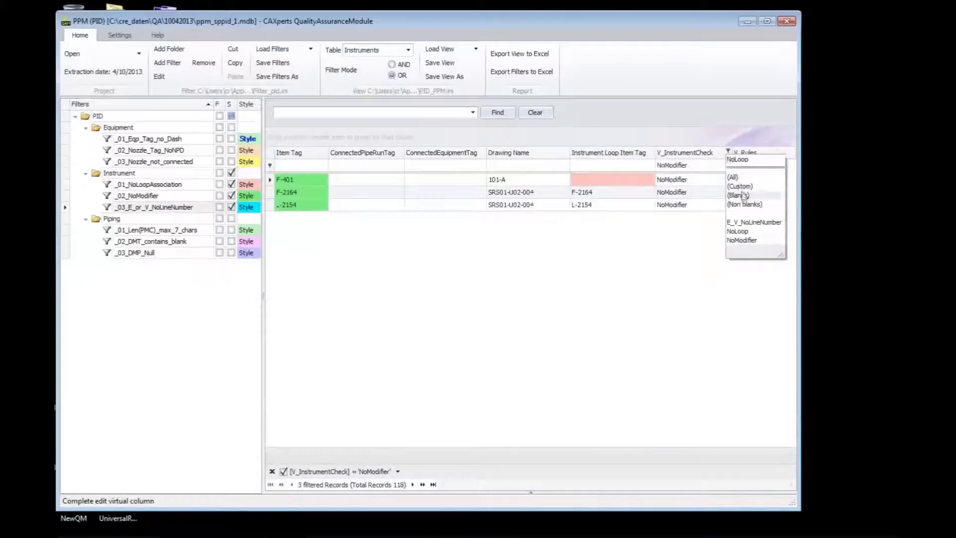
left_click(755, 222)
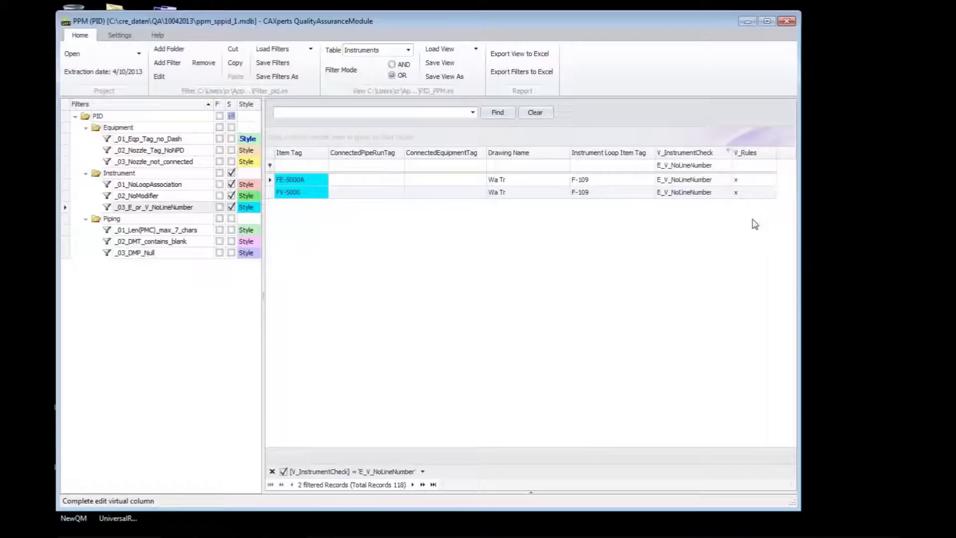
left_click(729, 153)
left_click(737, 189)
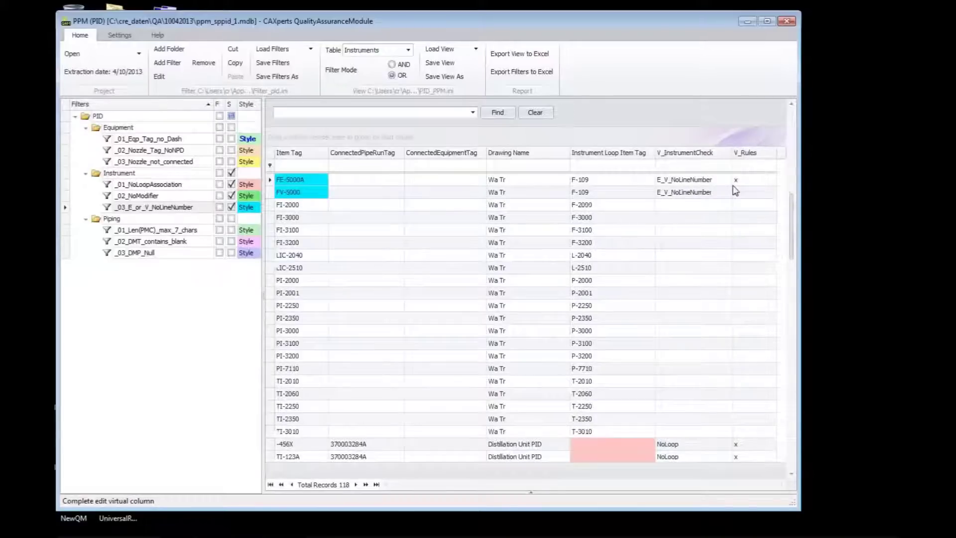
left_click_drag(791, 225, 797, 140)
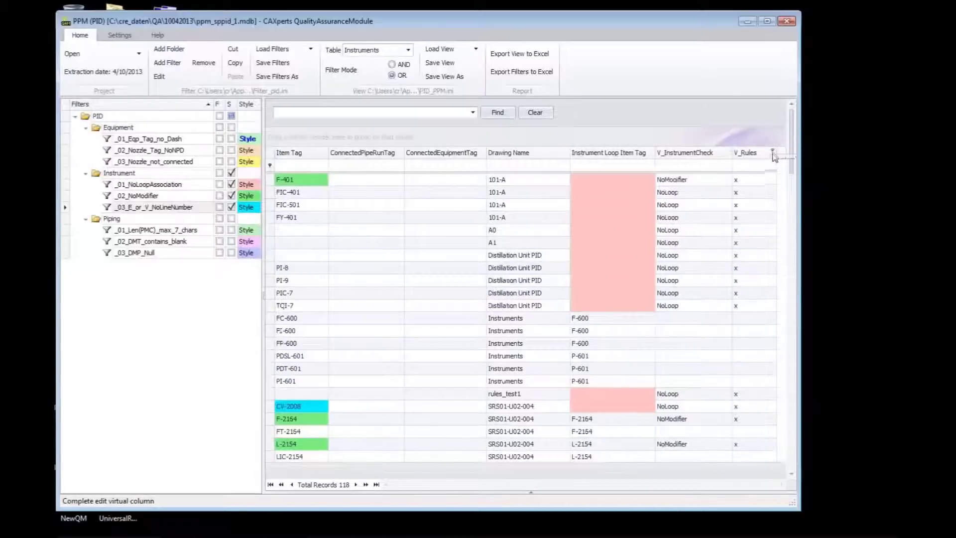
Step: Filter the instruments on V_Rules equal to x and look through the matching rows
left_click(773, 166)
left_click(778, 200)
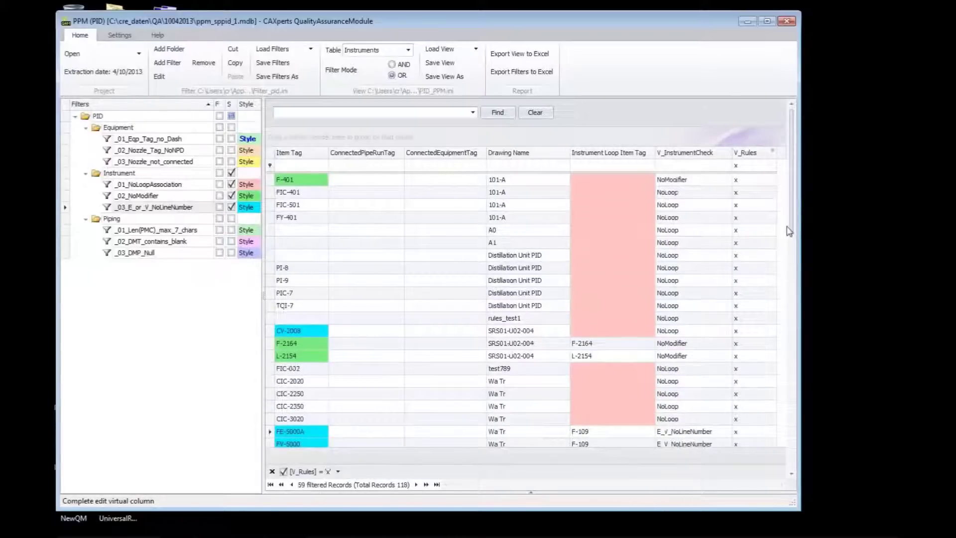
left_click_drag(794, 234, 793, 170)
mouse_move(791, 230)
left_mouse_down()
mouse_move(786, 309)
mouse_move(780, 219)
left_mouse_up()
mouse_move(791, 227)
left_mouse_down()
mouse_move(796, 239)
mouse_move(794, 215)
left_mouse_up()
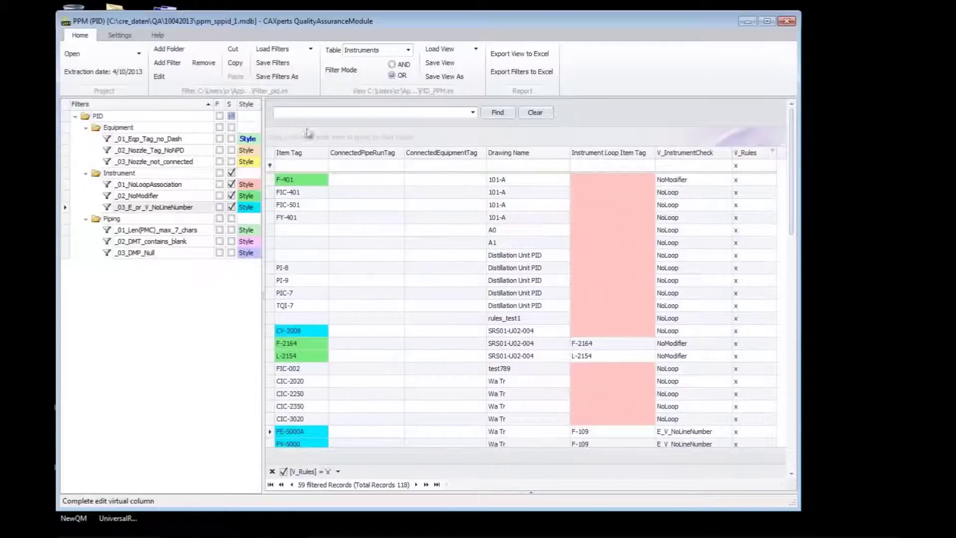
Step: Switch to the InlineComp_Prun table without saving the Instruments view changes and look through its records
left_click(408, 50)
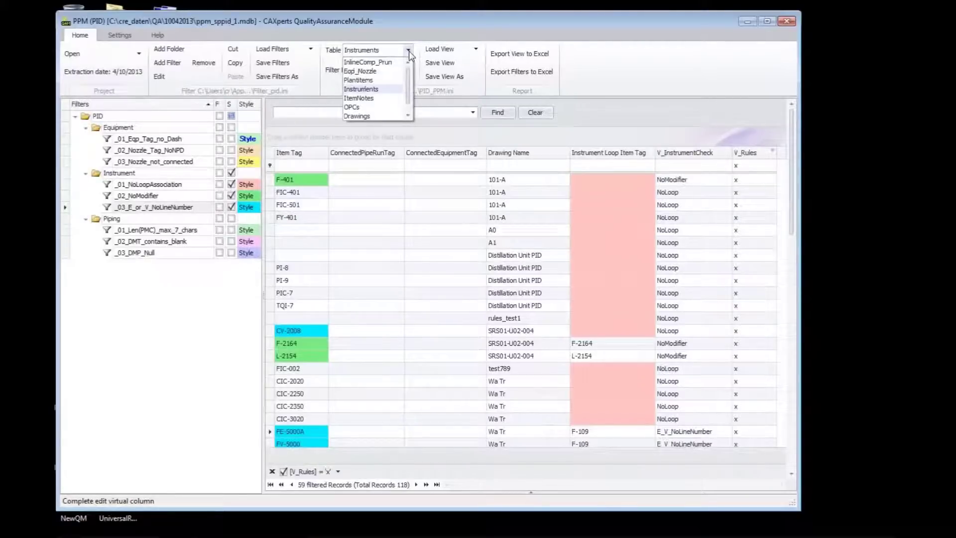
left_click(361, 64)
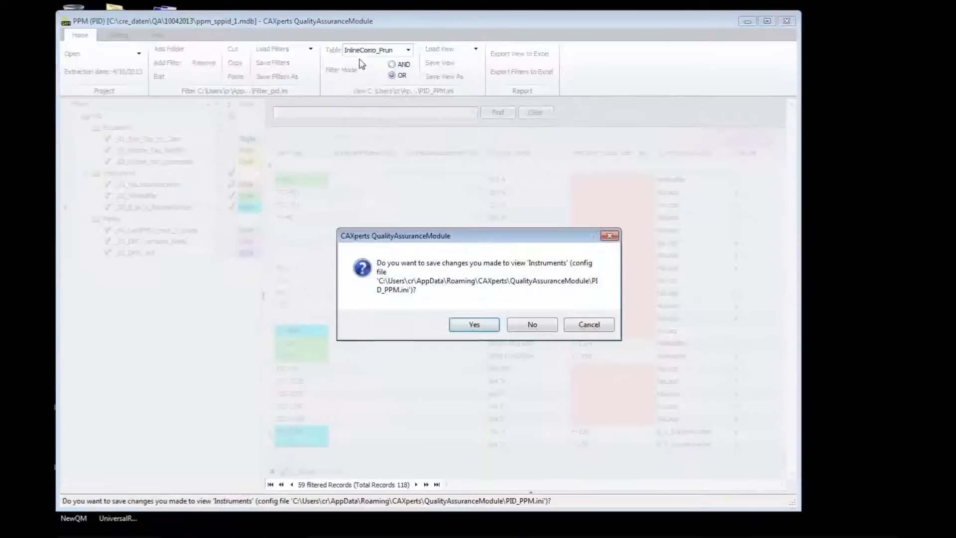
left_click(531, 325)
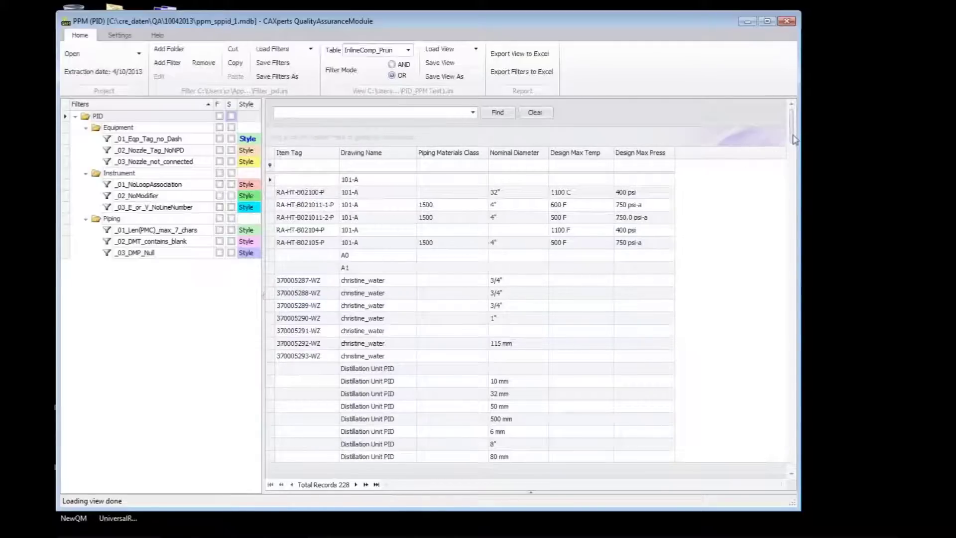
scroll(430, 305, "down", 20)
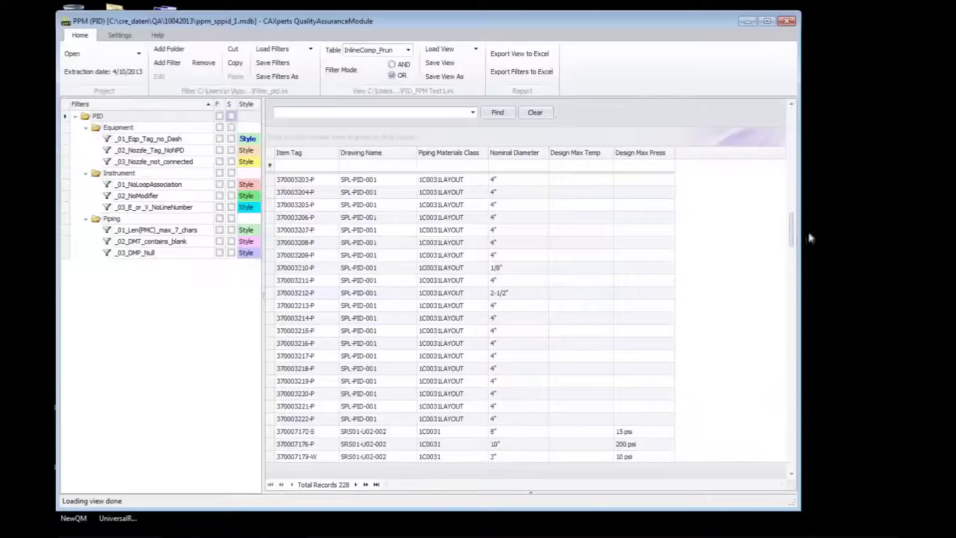
left_click_drag(793, 243, 798, 136)
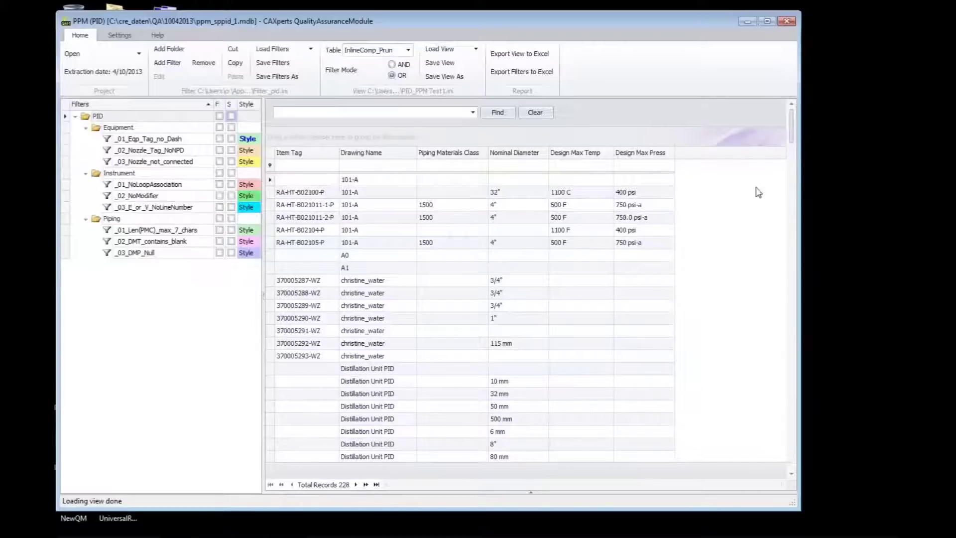
Step: Turn on style highlighting for the Piping filters _01_Len(PMC)_max_7_chars, _02_DMT_contains_blank and _03_DMP_Null
left_click_drag(795, 140, 789, 193)
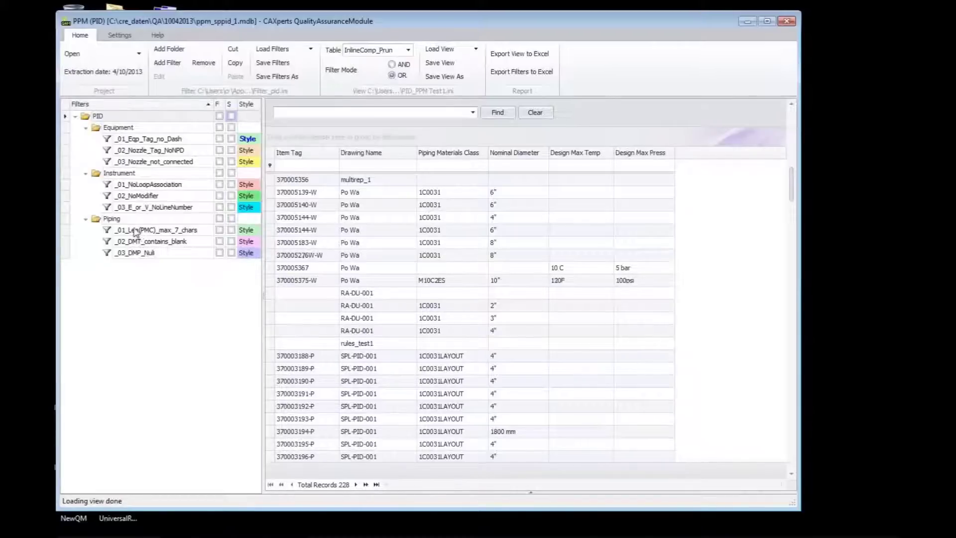
left_click(231, 230)
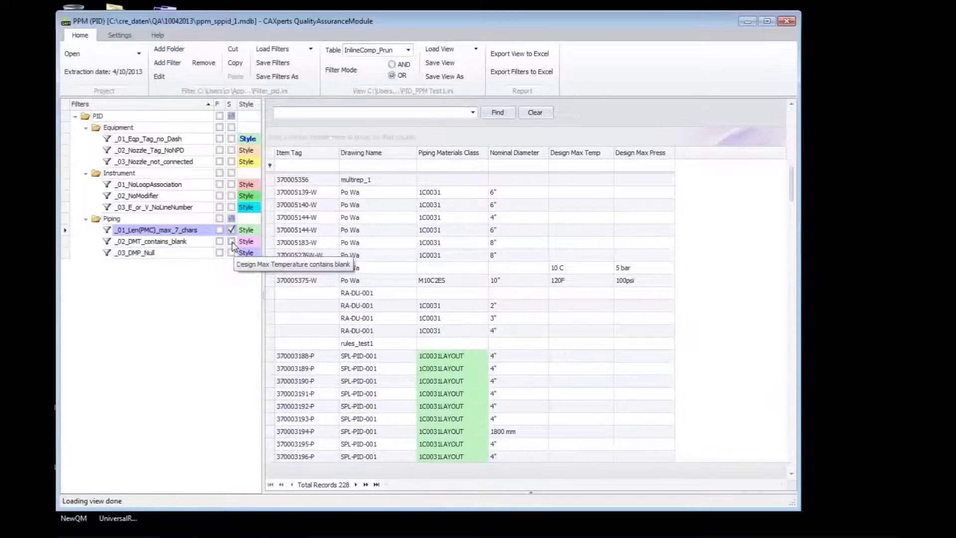
left_click(231, 242)
left_click(231, 253)
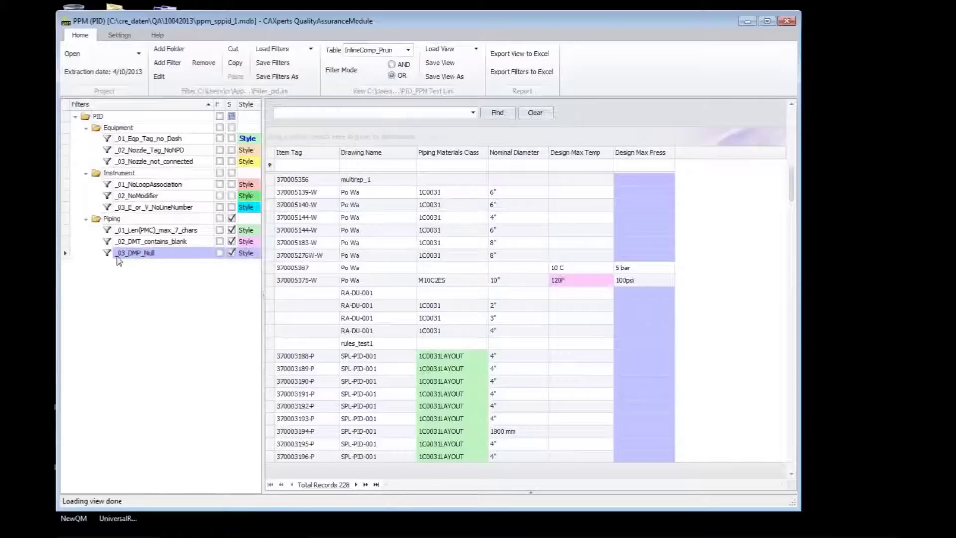
Step: Open the _01_Len(PMC)_max_7_chars filter, examine its expression, preview its matches, then clear the preview and close it unchanged
mouse_move(116, 258)
left_click(109, 232)
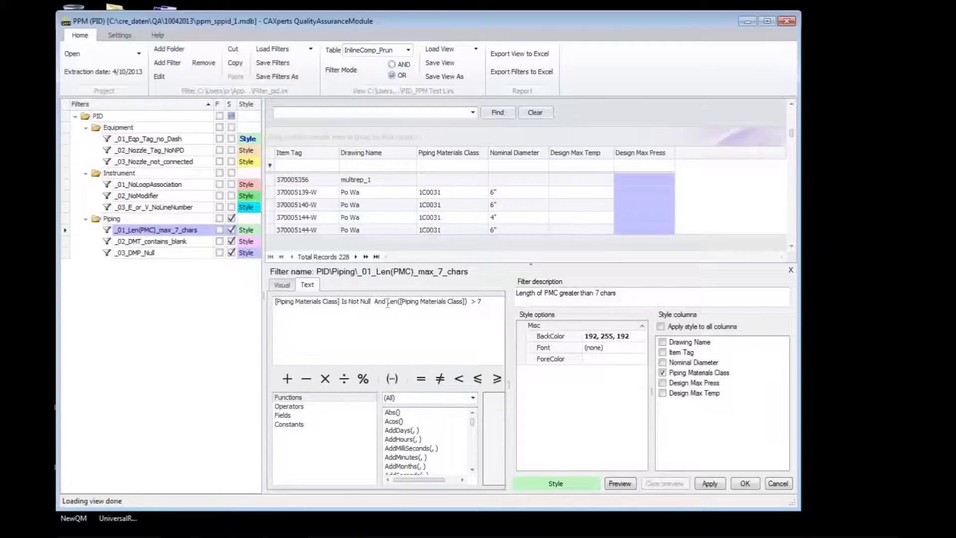
left_click(447, 302)
left_click(620, 483)
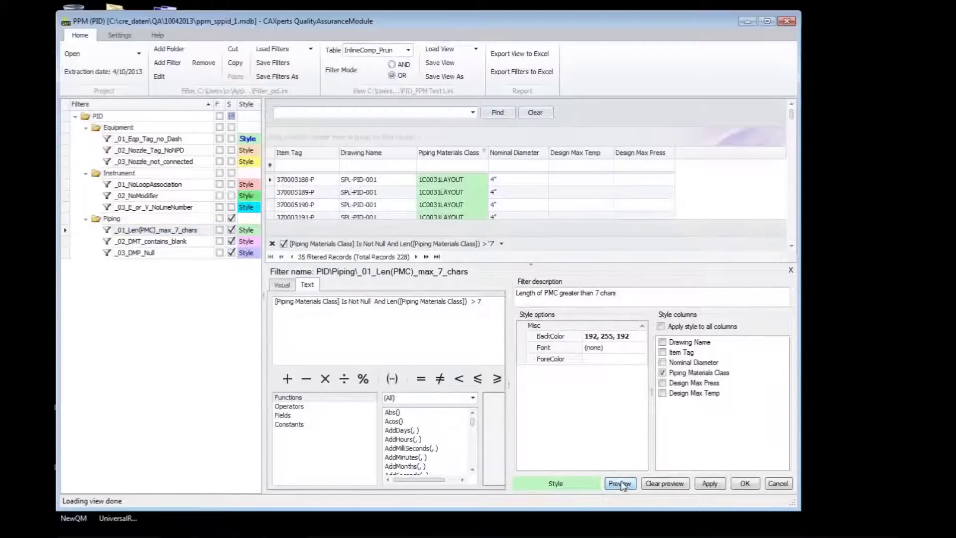
left_click(683, 486)
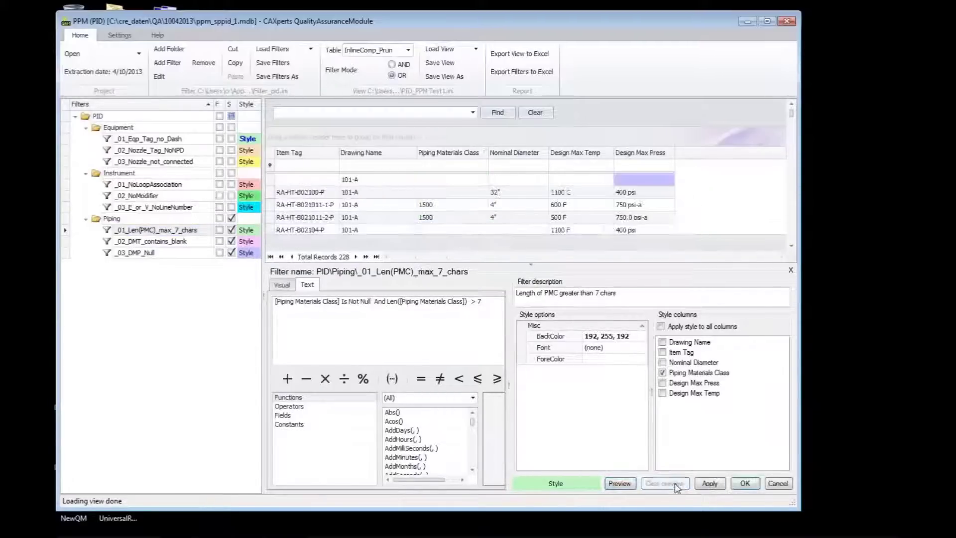
left_click(777, 484)
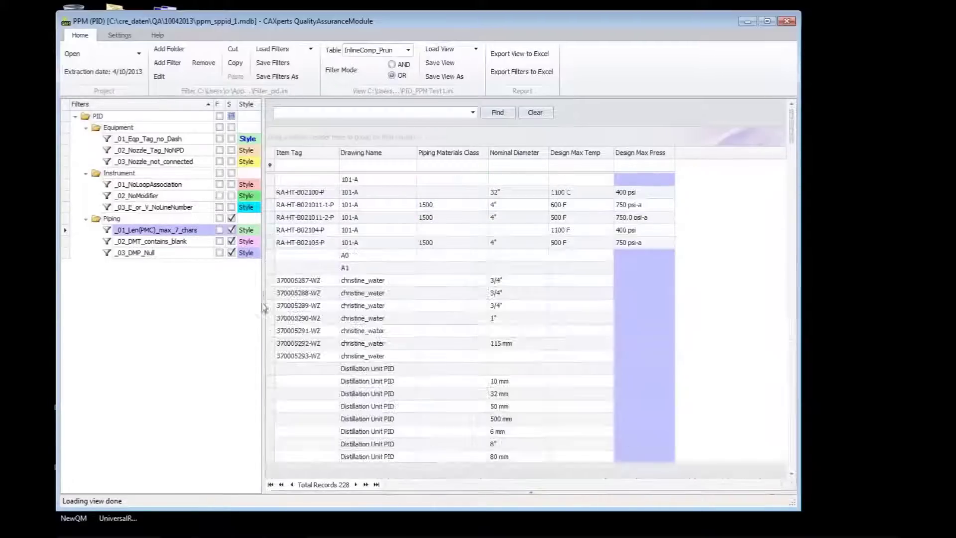
Step: Open the _02_DMT_contains_blank filter, preview its matches, examine its conditions as a text expression and close it unchanged
double_click(108, 242)
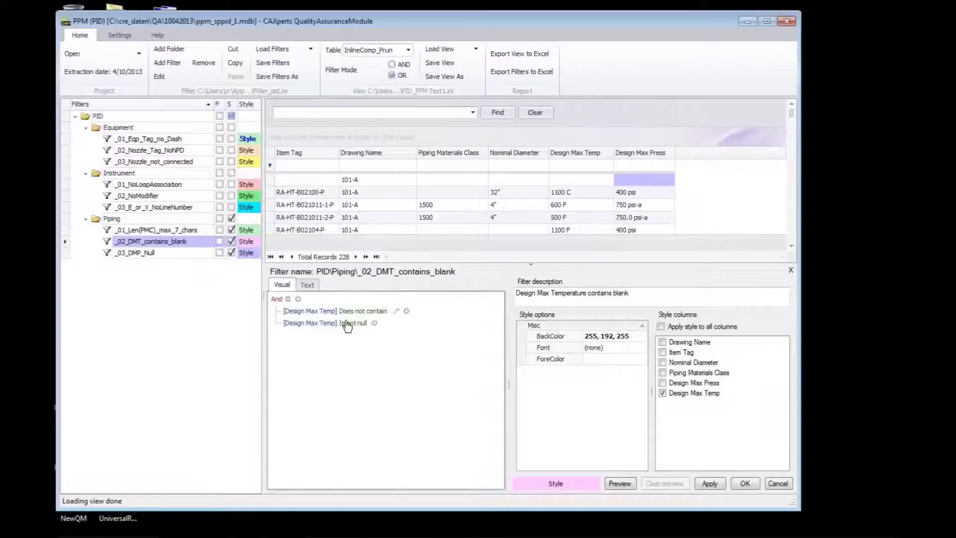
left_click(623, 483)
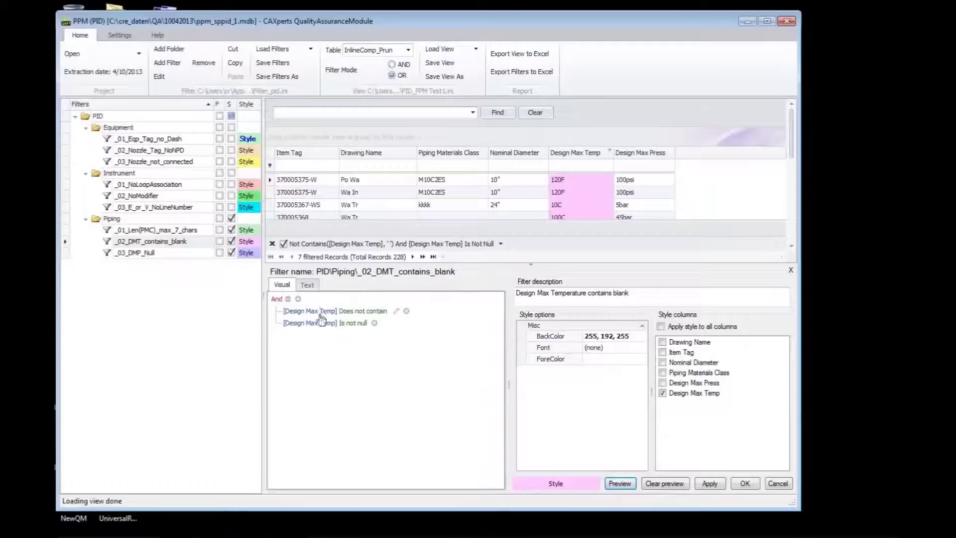
left_click(309, 285)
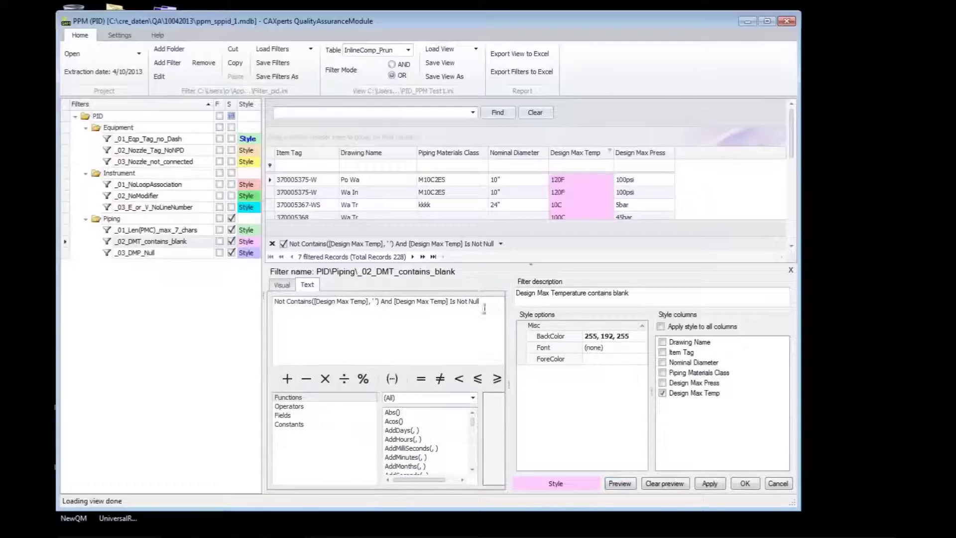
left_click_drag(492, 304, 273, 303)
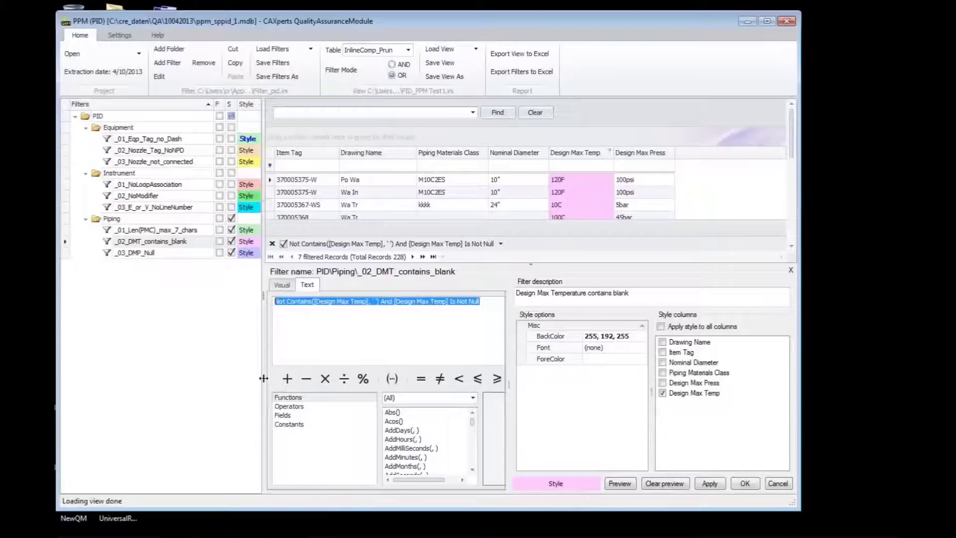
left_click(294, 337)
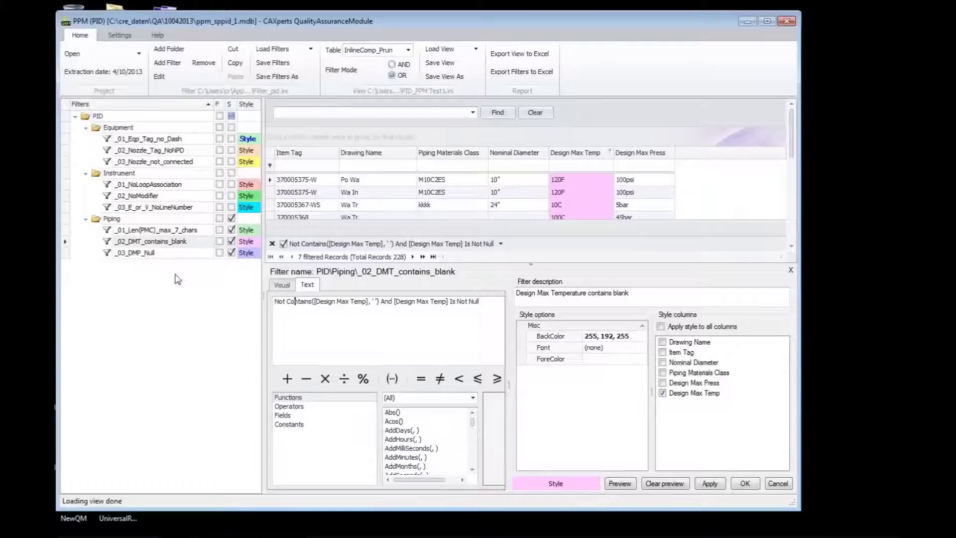
left_click(785, 486)
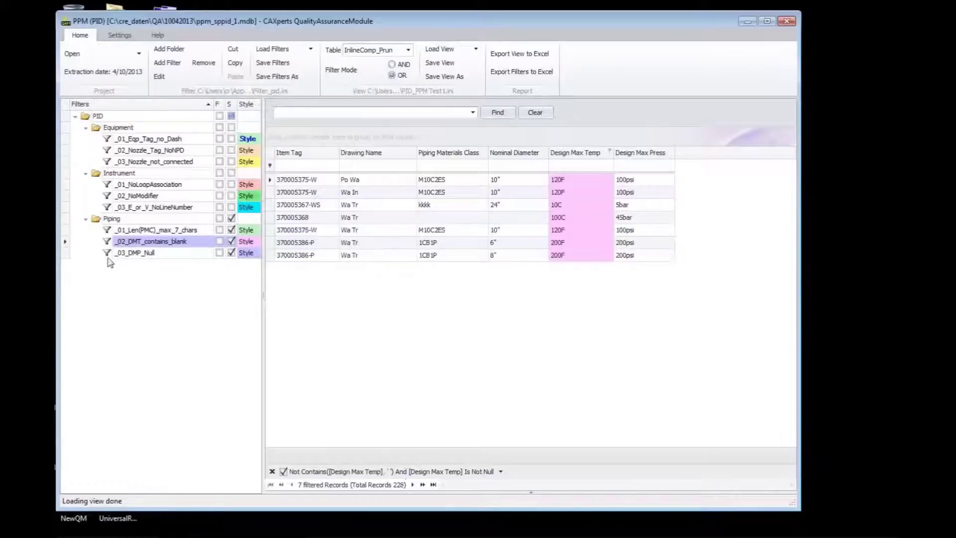
Step: Open the _03_DMP_Null filter and paste a copy of it into the Piping folder
double_click(127, 254)
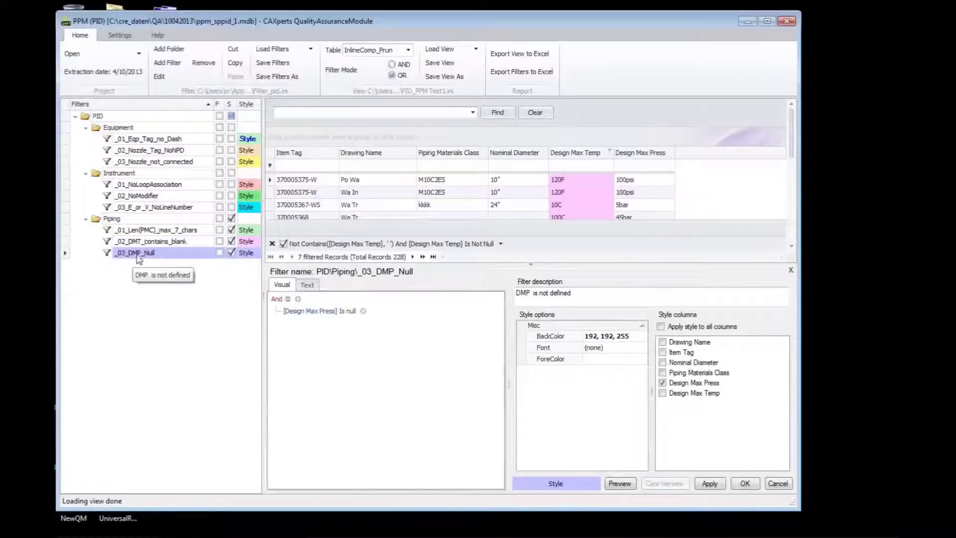
right_click(107, 252)
left_click(128, 285)
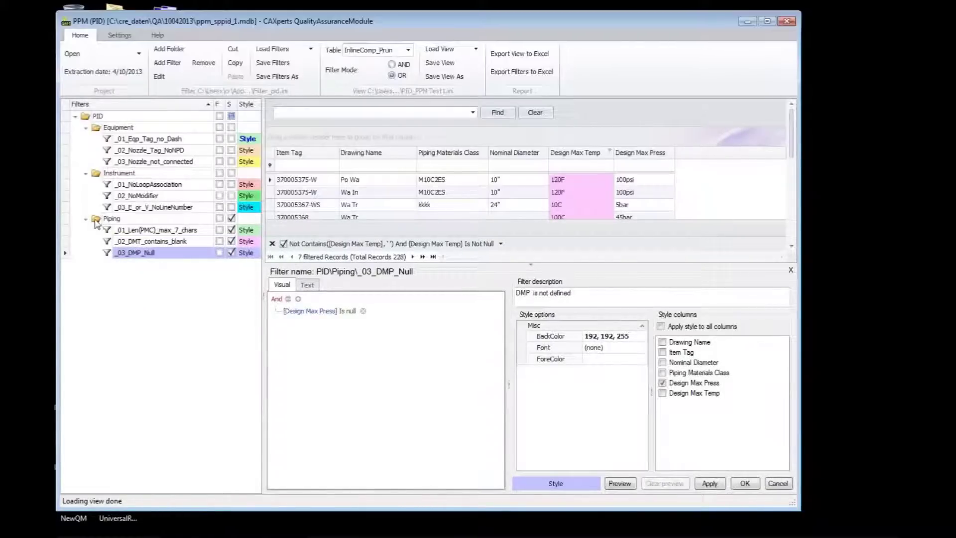
right_click(97, 222)
left_click(116, 265)
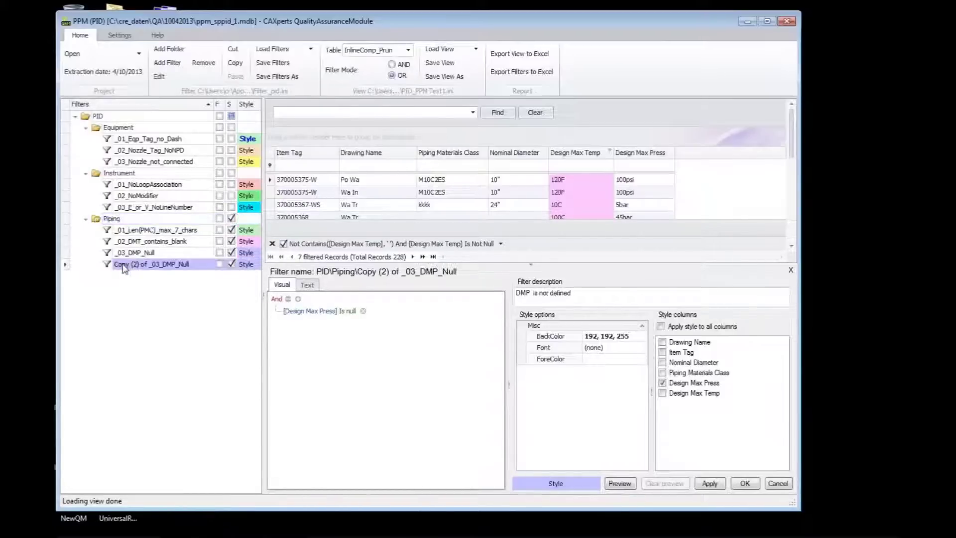
Step: Rename the copied filter to _04_DMT_Null and change its description to "DMT is not defined"
left_click(160, 265)
left_click_drag(160, 264, 108, 266)
type("_04")
key("BackSpace")
type("T")
left_click(530, 294)
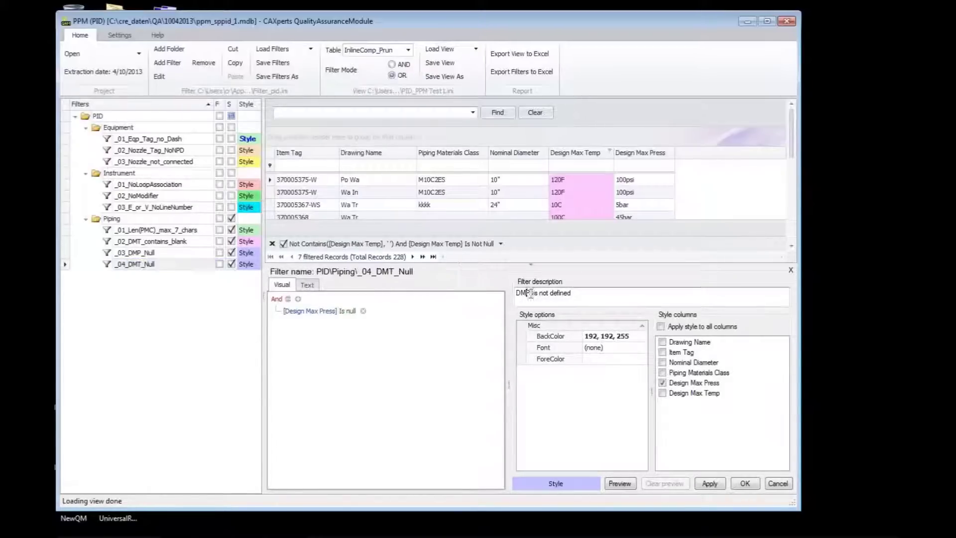
key("BackSpace")
type("T")
Step: Switch the _04_DMT_Null condition and styled column to Design Max Temp, and set its BackColor to 255, 255, 192
left_click(311, 312)
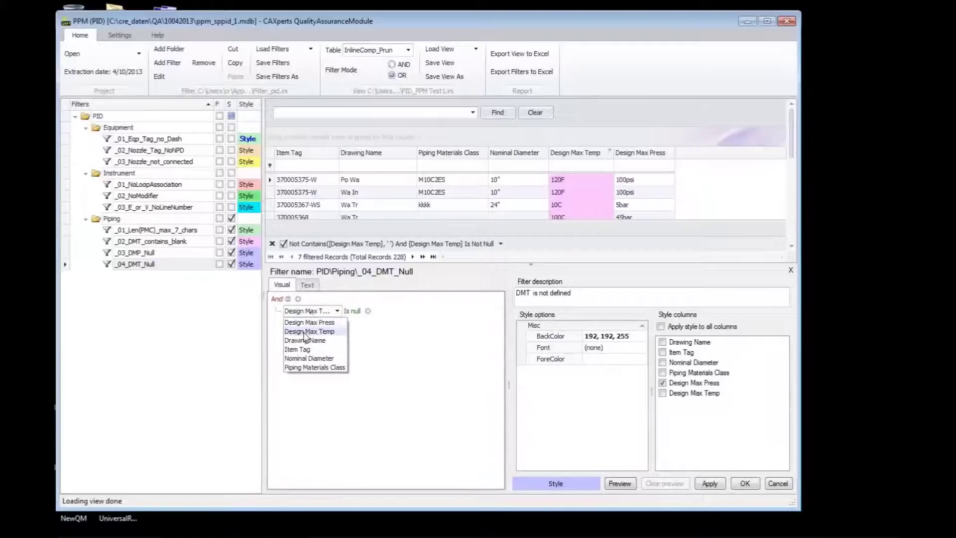
left_click(303, 332)
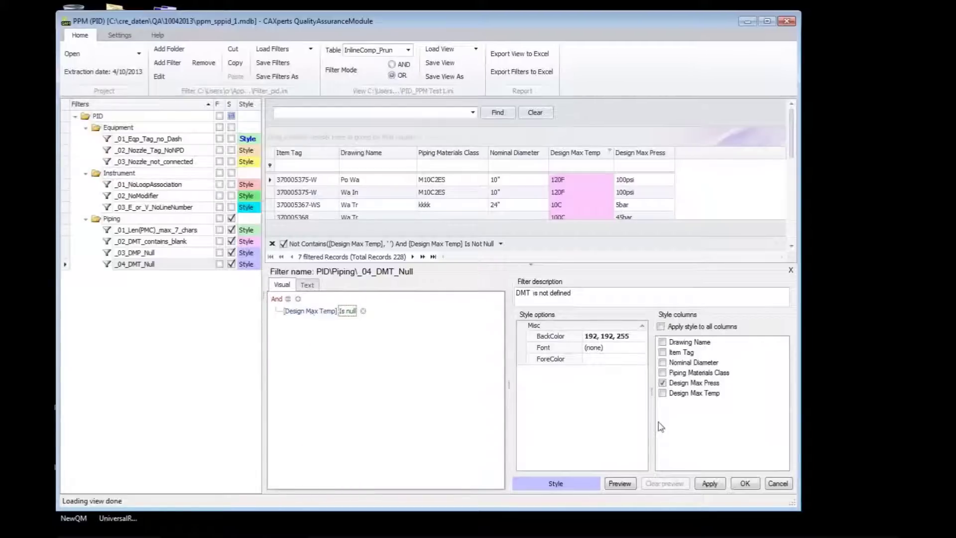
left_click(662, 393)
left_click(641, 338)
left_click(643, 337)
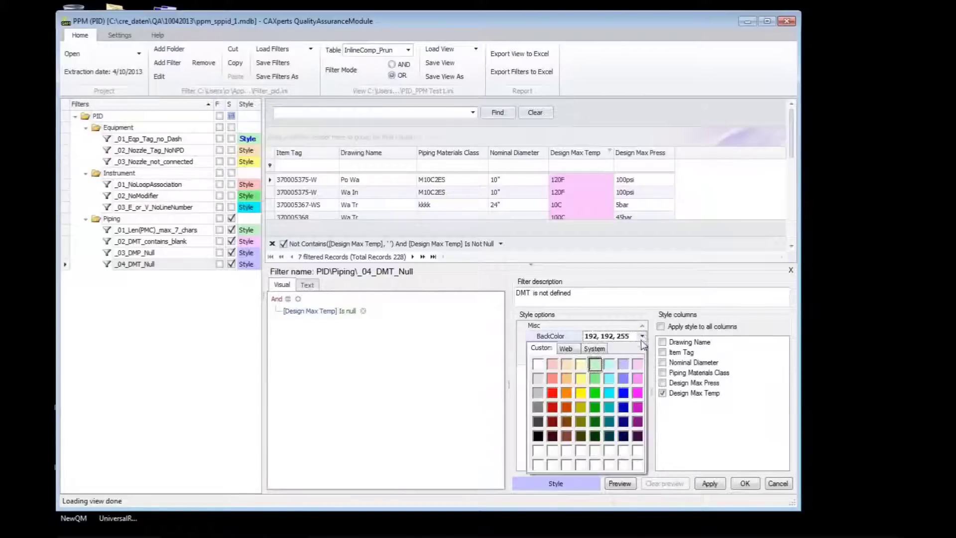
left_click(580, 365)
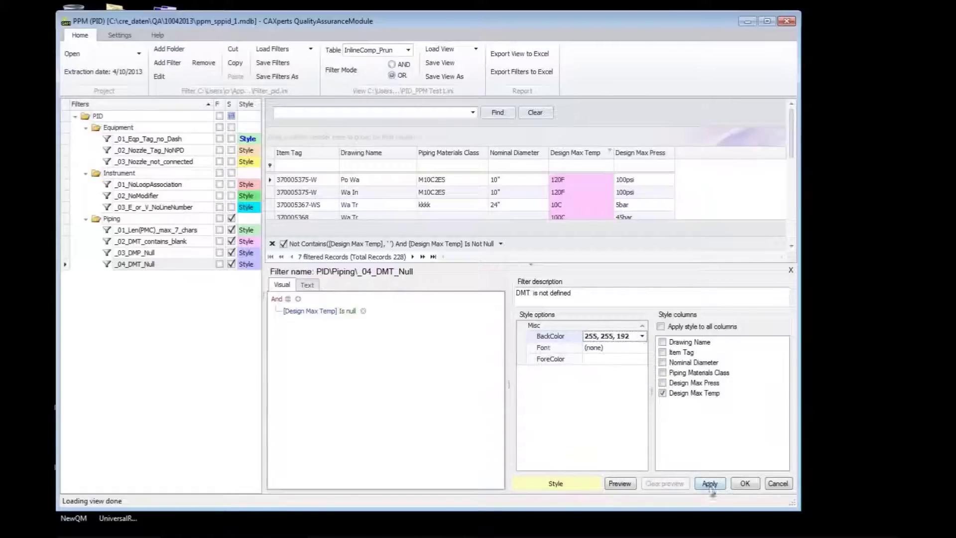
Step: Preview the _04_DMT_Null filter, apply its settings, and close the editor to look over the highlighted piping records
left_click(620, 484)
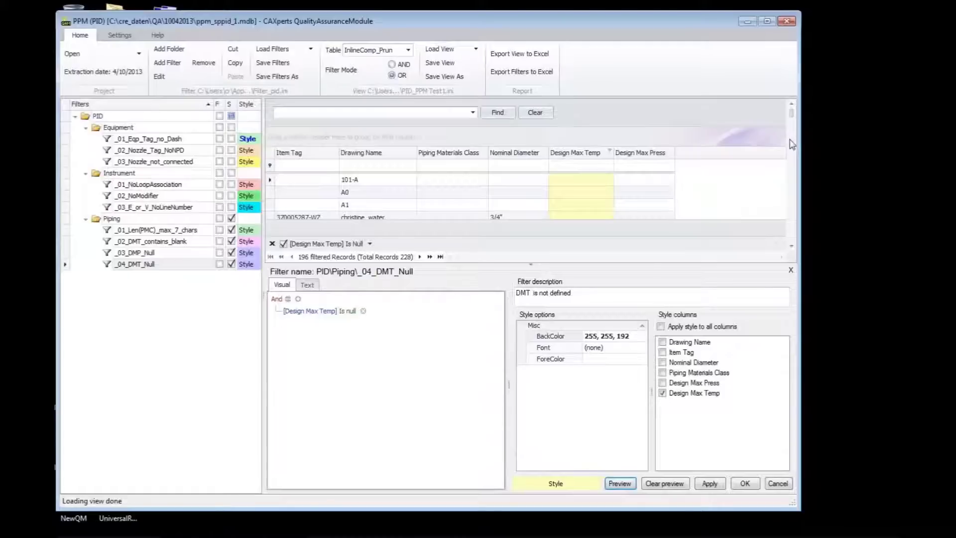
left_click_drag(791, 112, 795, 115)
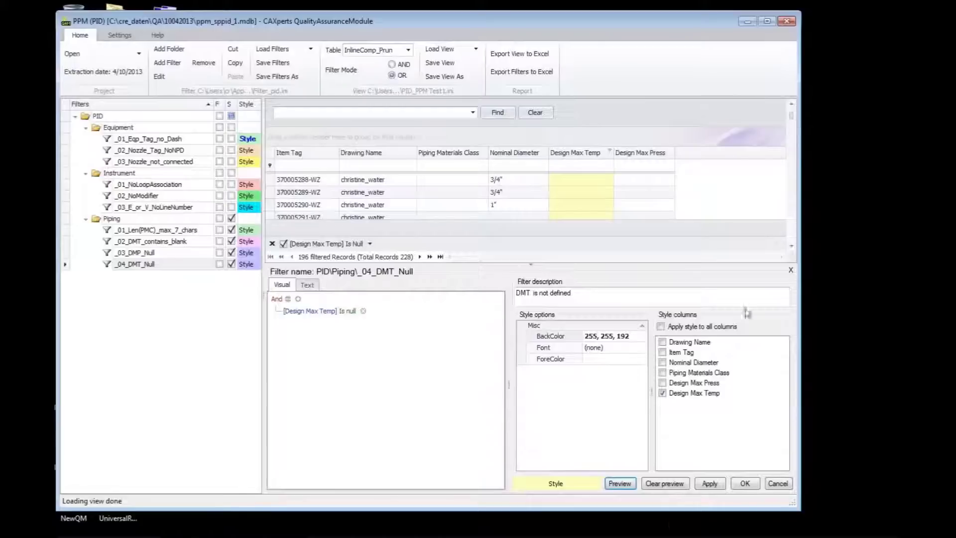
left_click(711, 483)
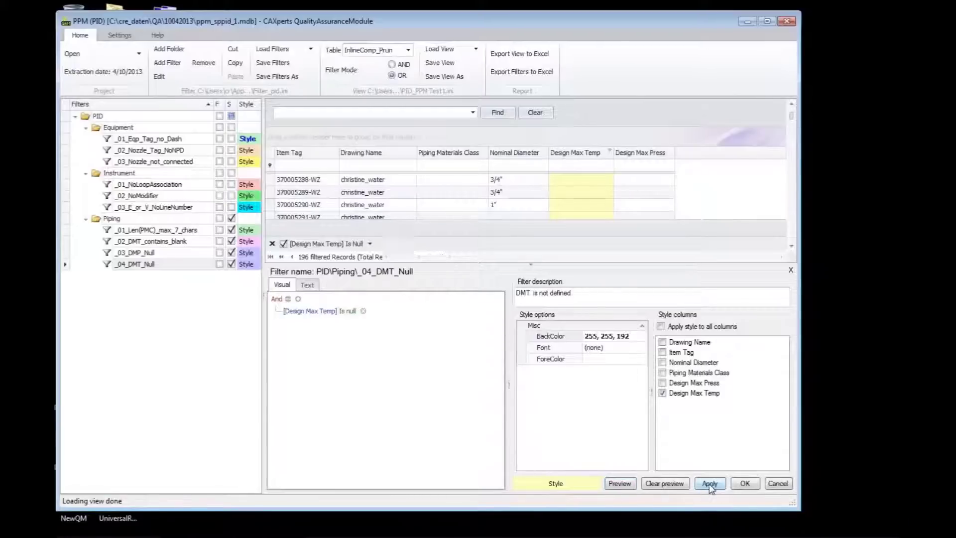
left_click(776, 484)
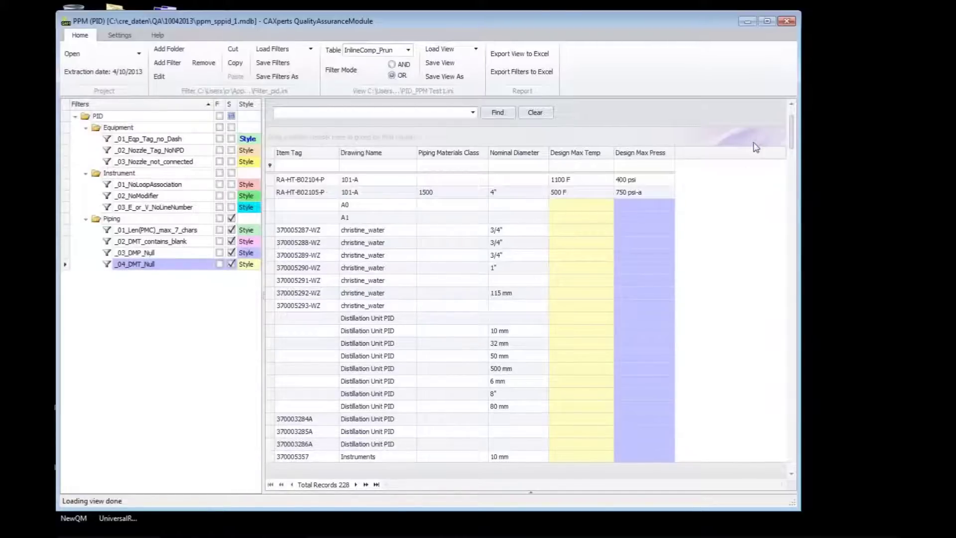
mouse_move(791, 137)
left_mouse_down()
mouse_move(795, 285)
mouse_move(792, 119)
left_mouse_up()
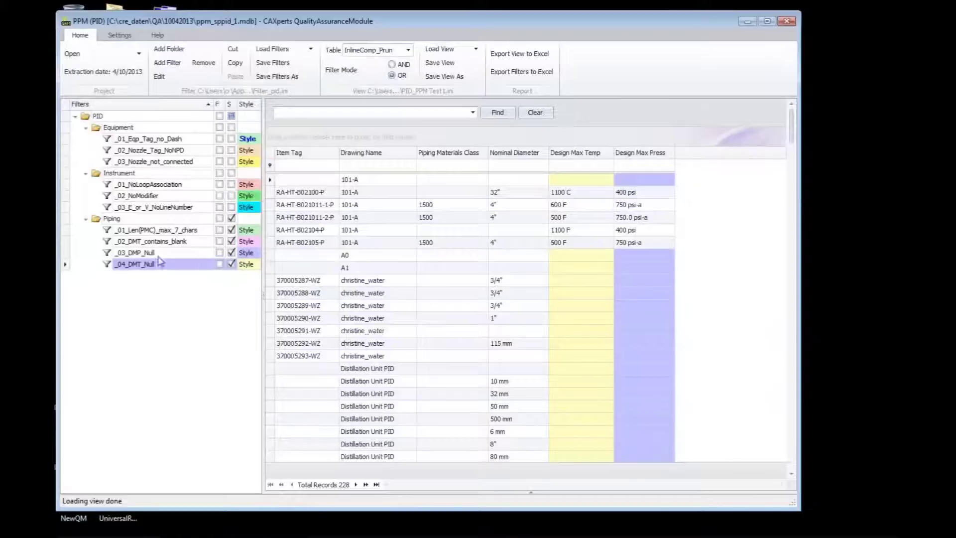
Step: Reopen the _01_Len(PMC)_max_7_chars filter, examine the available fields, operators and String functions for its expression, and close it unchanged
left_click(110, 233)
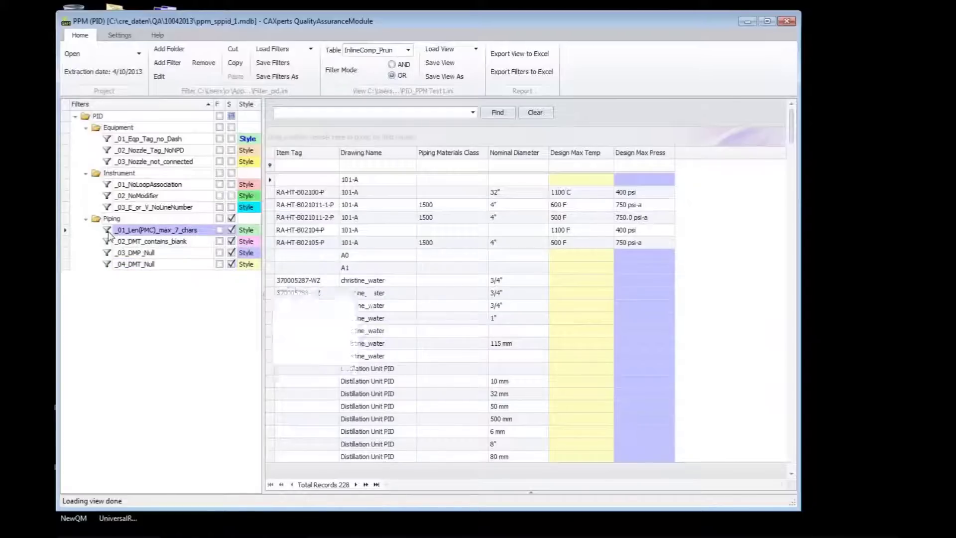
double_click(109, 233)
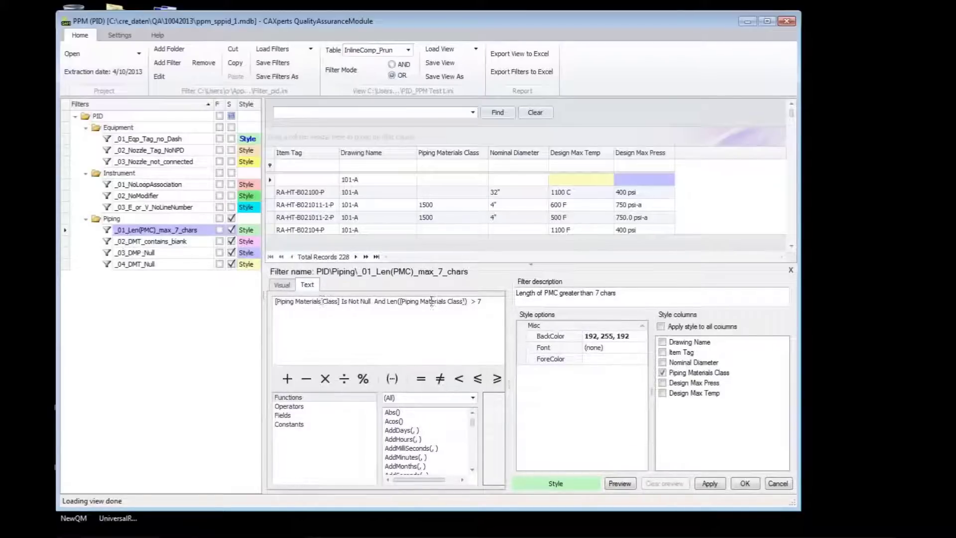
left_click(280, 416)
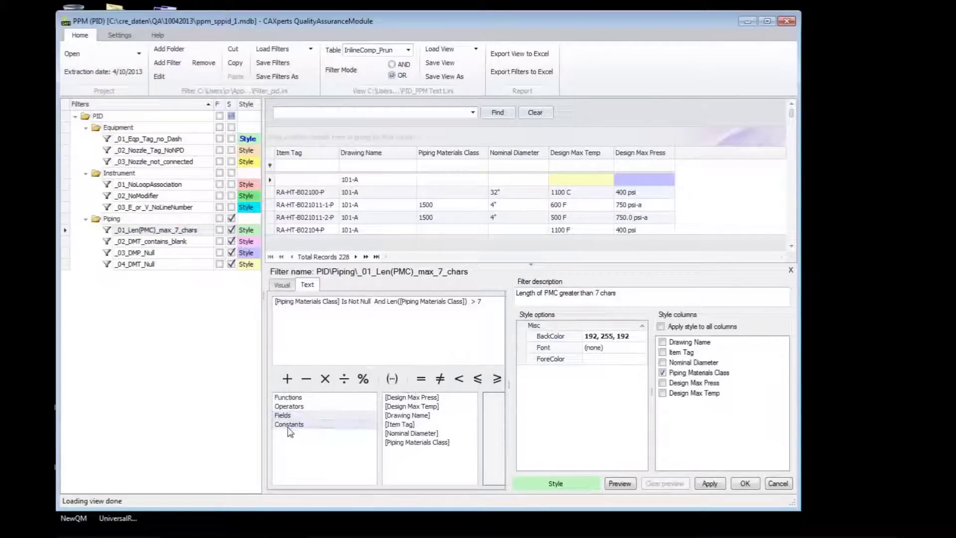
left_click(284, 406)
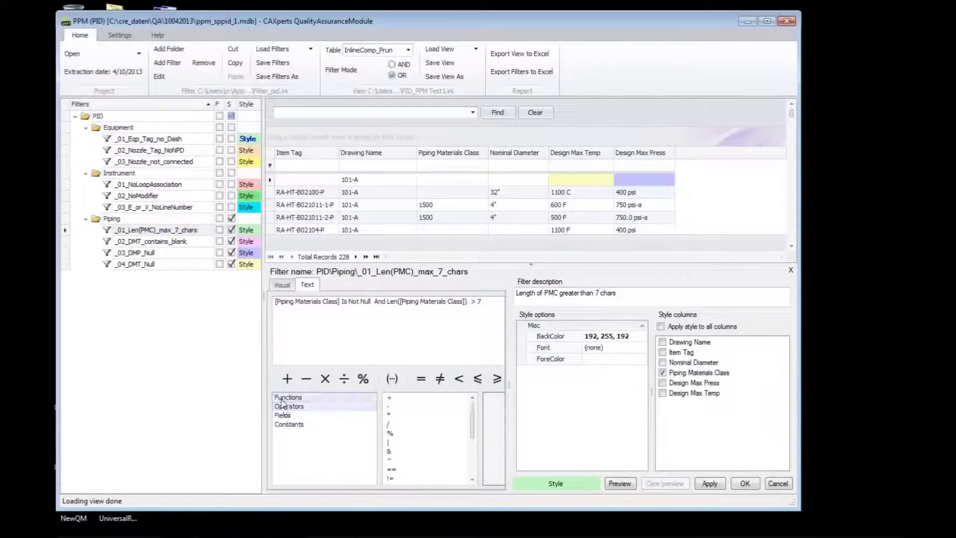
left_click(283, 397)
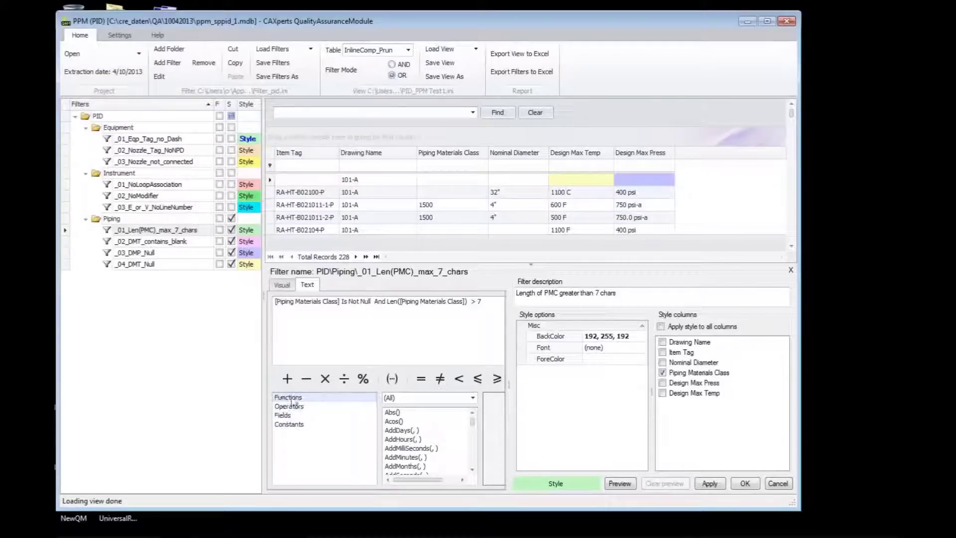
left_click(472, 460)
left_click(474, 472)
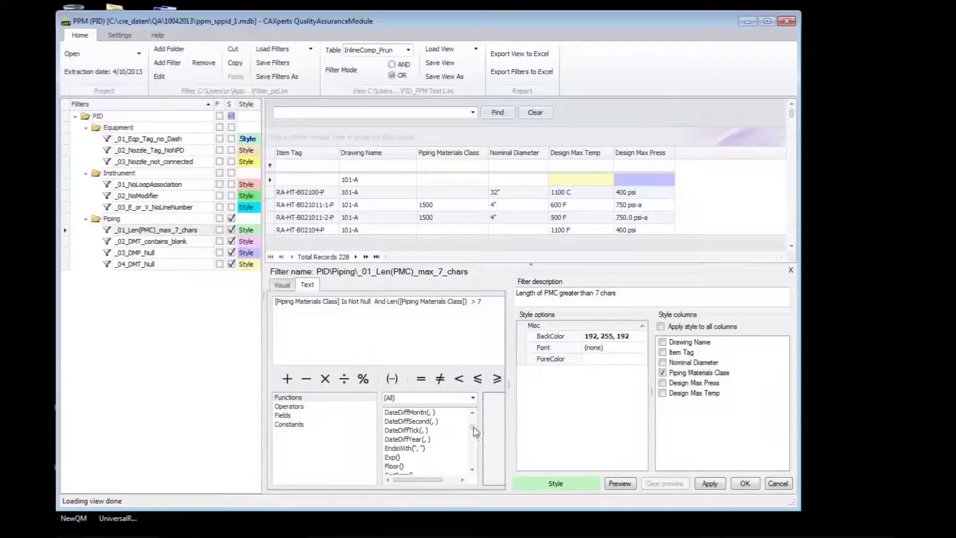
left_click(472, 398)
left_click(404, 447)
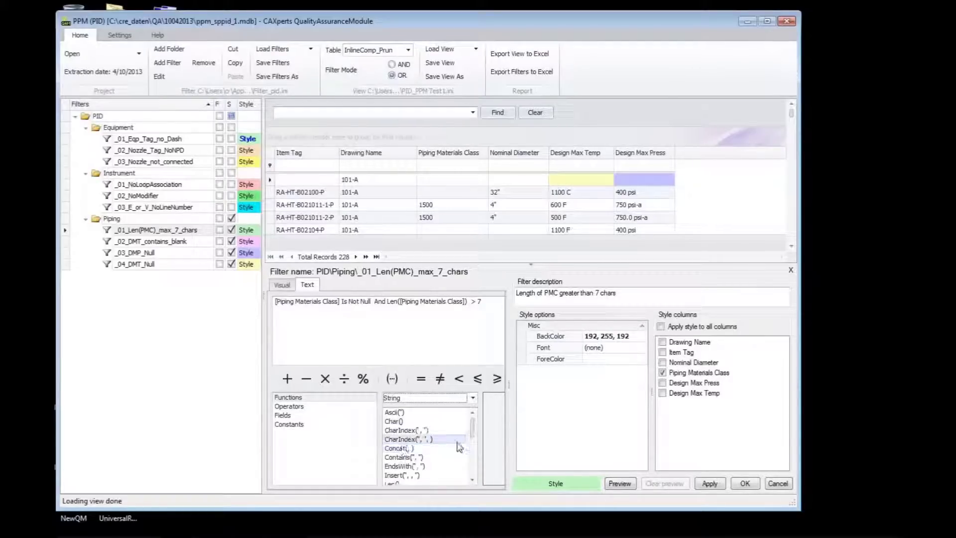
mouse_move(473, 431)
left_mouse_down()
mouse_move(475, 471)
mouse_move(477, 426)
left_mouse_up()
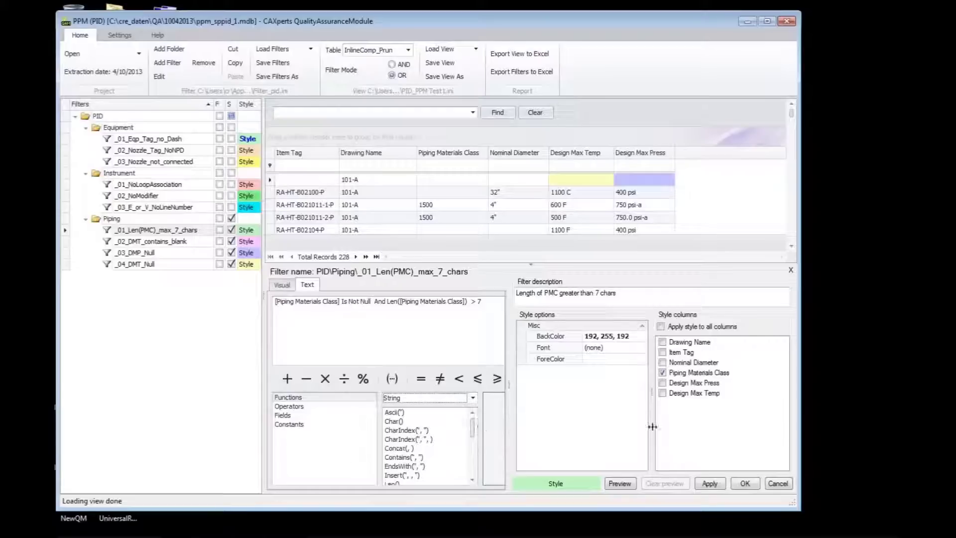
left_click(779, 484)
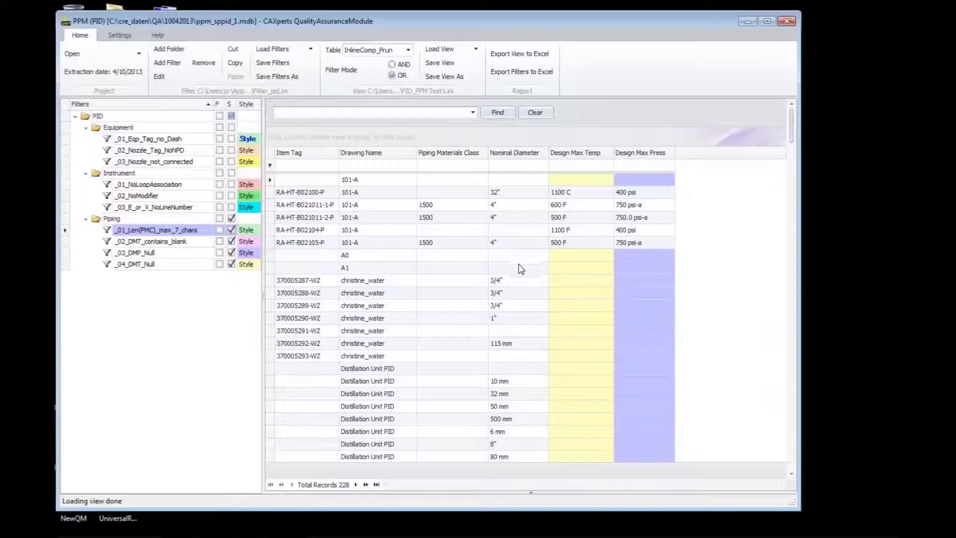
Step: Start a virtual column for the piping table with the caption V_Ins_Temp and the unbound data type String
right_click(607, 158)
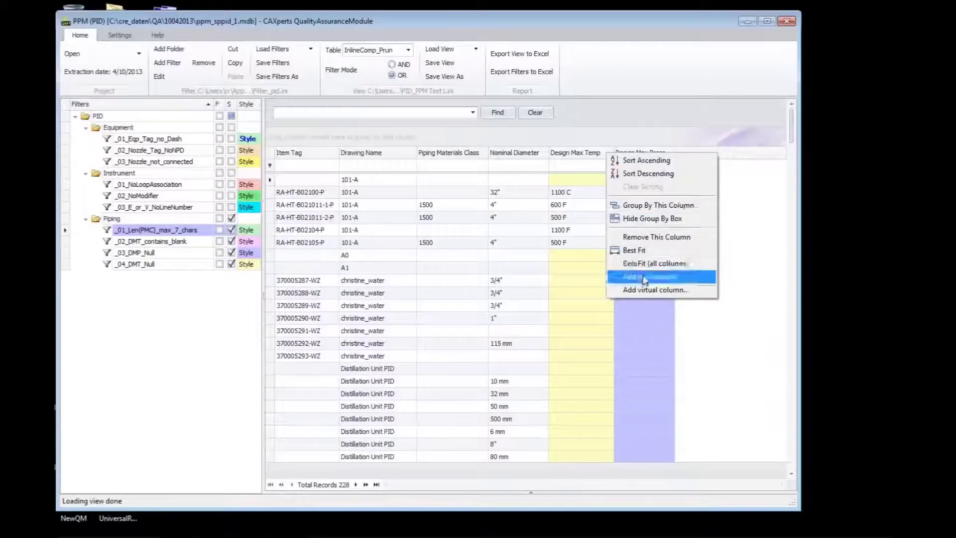
left_click(646, 292)
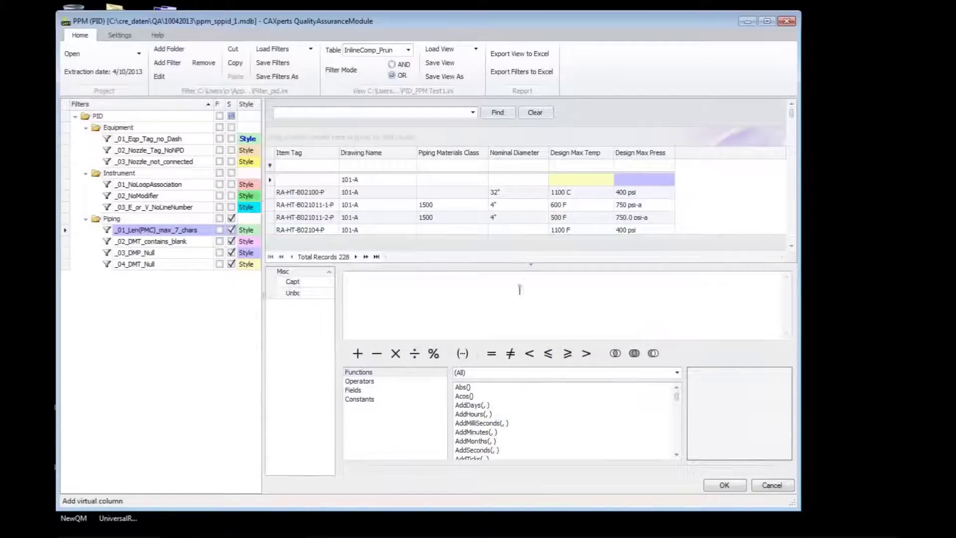
left_click_drag(340, 304, 388, 304)
left_click(349, 282)
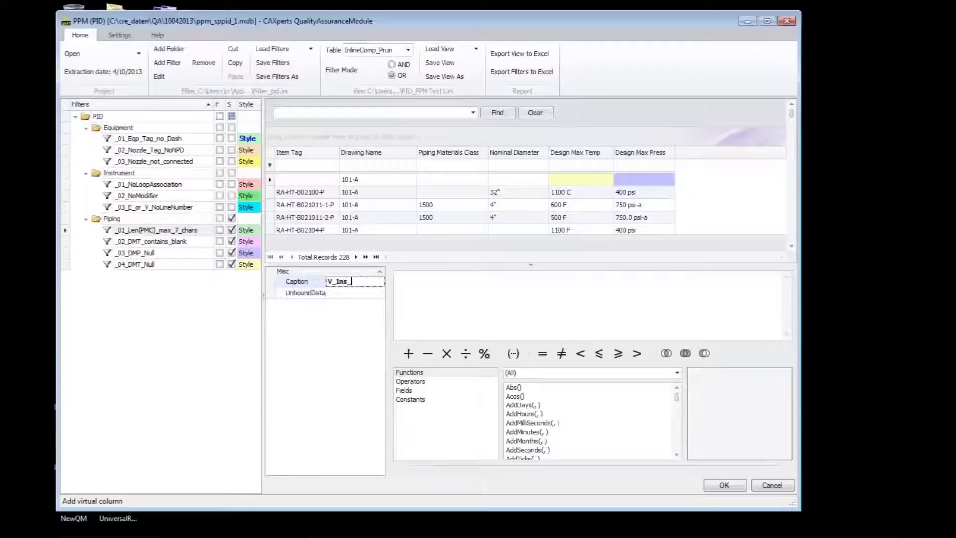
left_click(344, 293)
left_click(381, 293)
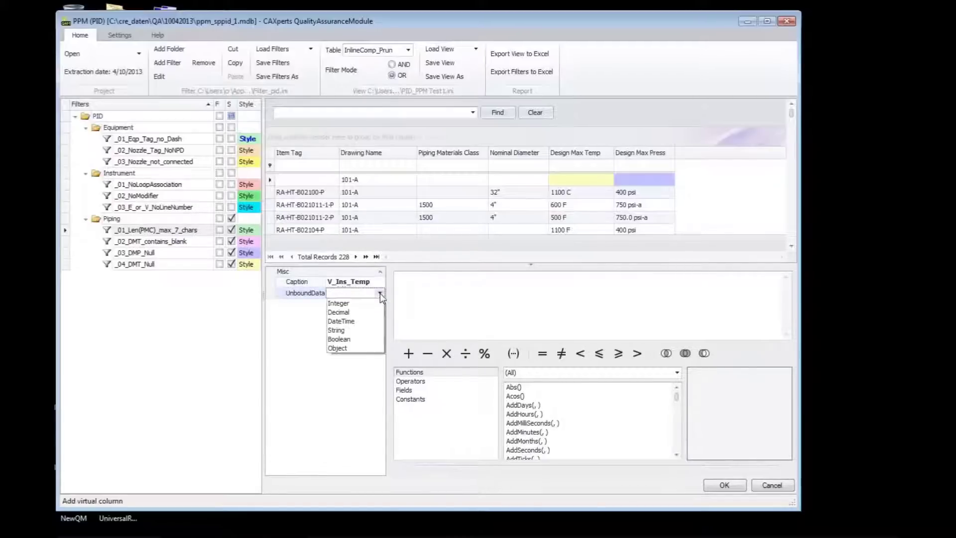
left_click(346, 331)
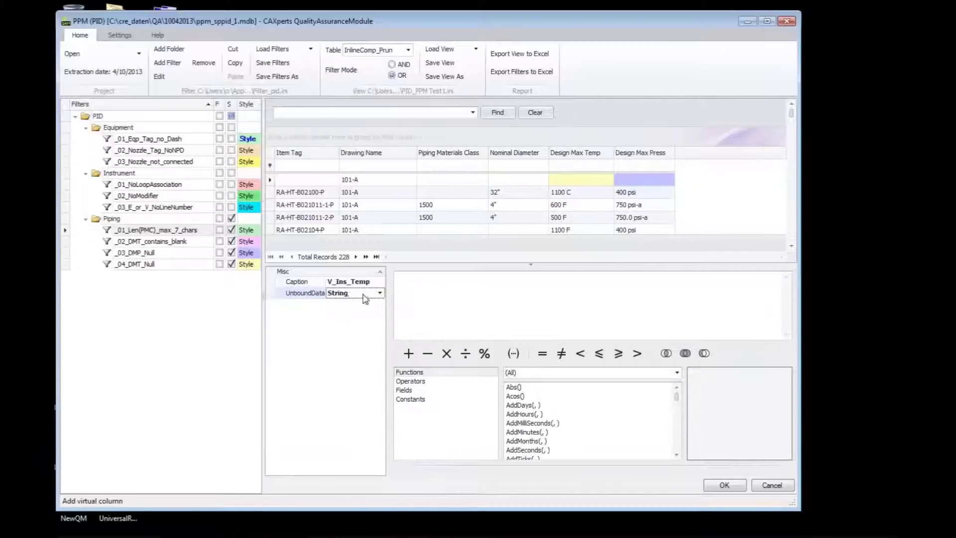
Step: Set the virtual column's expression to the [Design Max Temp] field and try to create the column
left_click(406, 390)
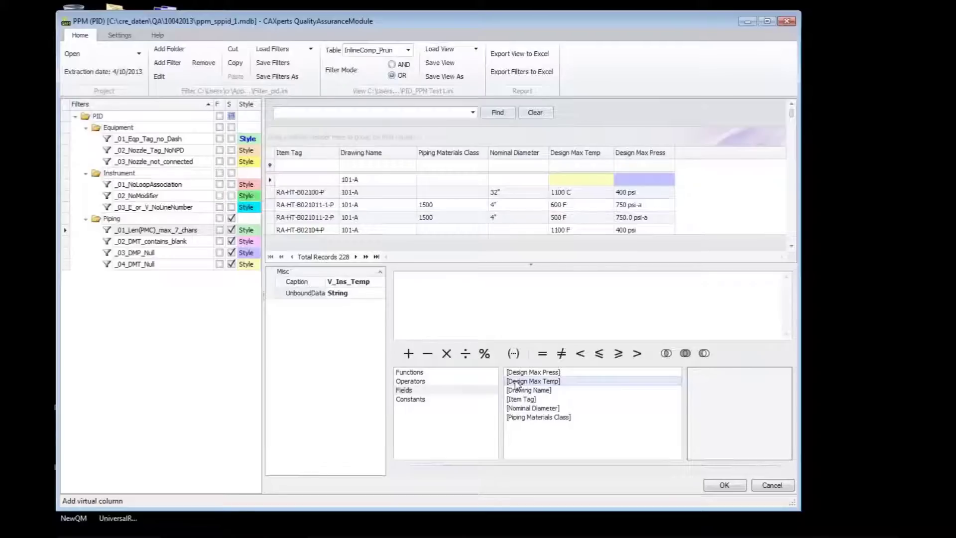
double_click(533, 381)
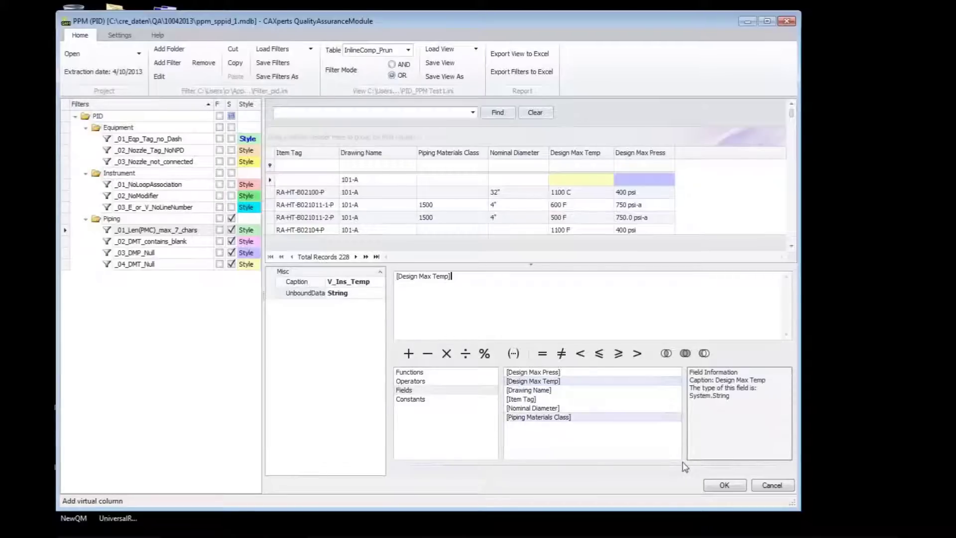
left_click(725, 484)
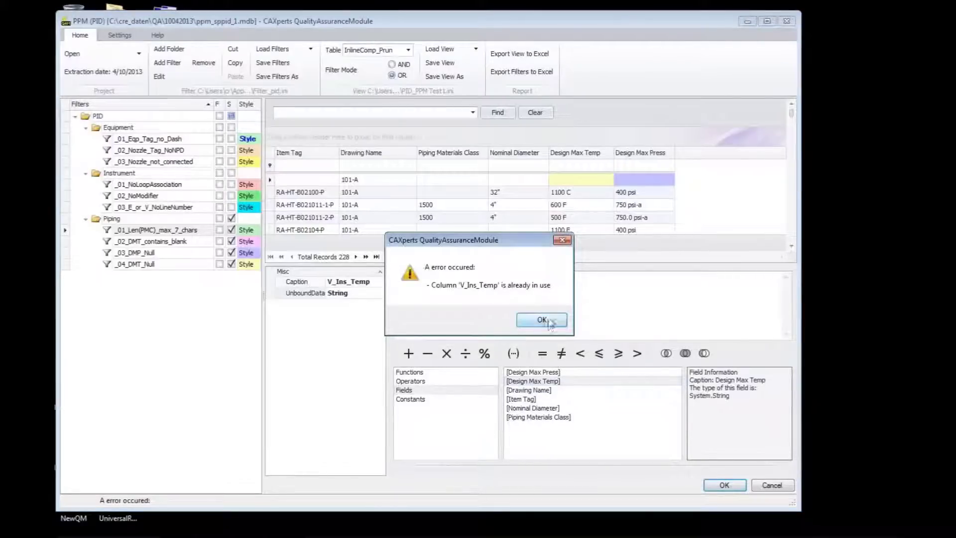
left_click(541, 321)
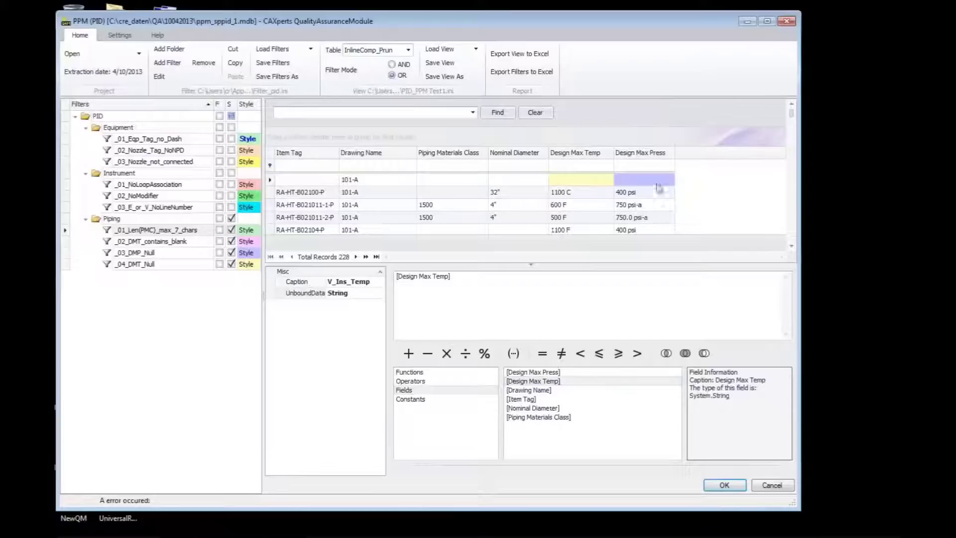
Step: Change the virtual column's caption to V_Ins_Temp1 with data type String and create it
left_click(373, 282)
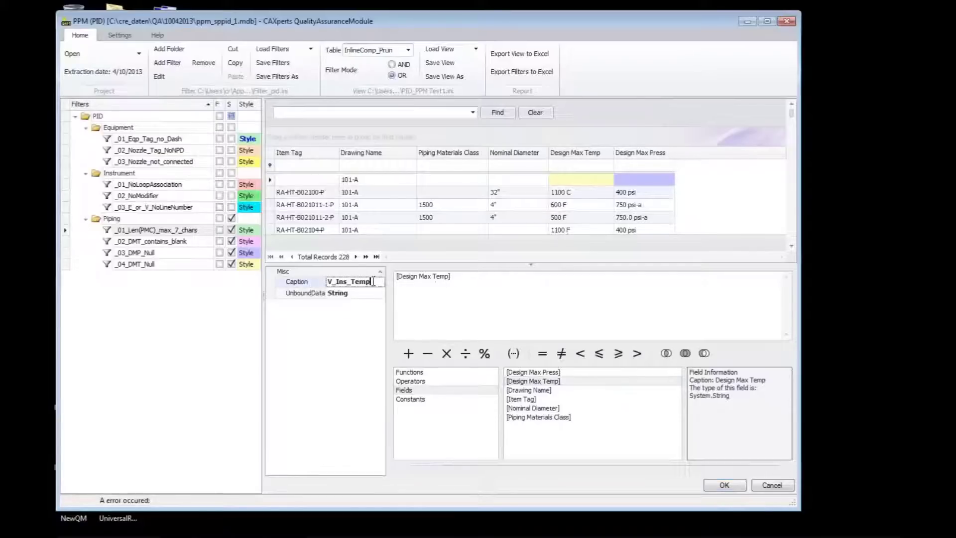
left_click(379, 292)
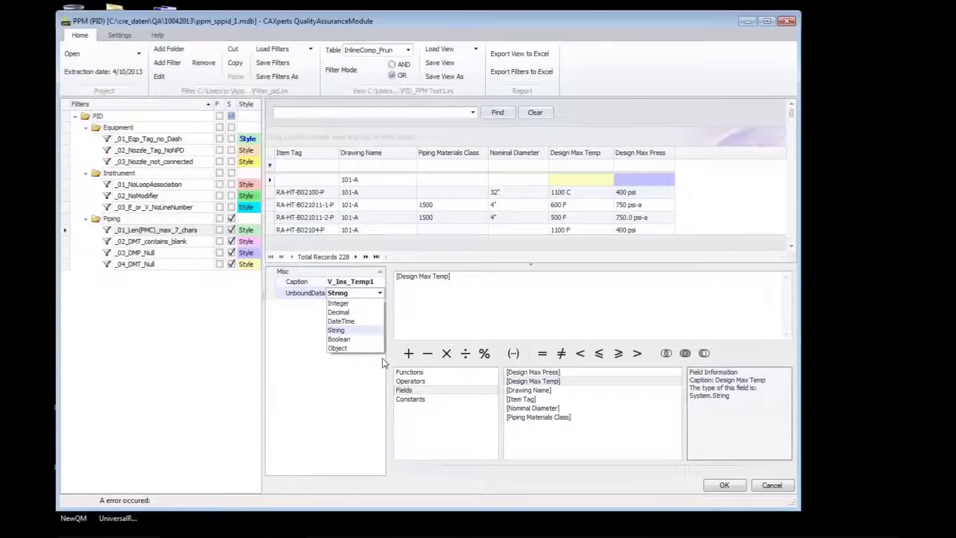
left_click(350, 330)
left_click(724, 485)
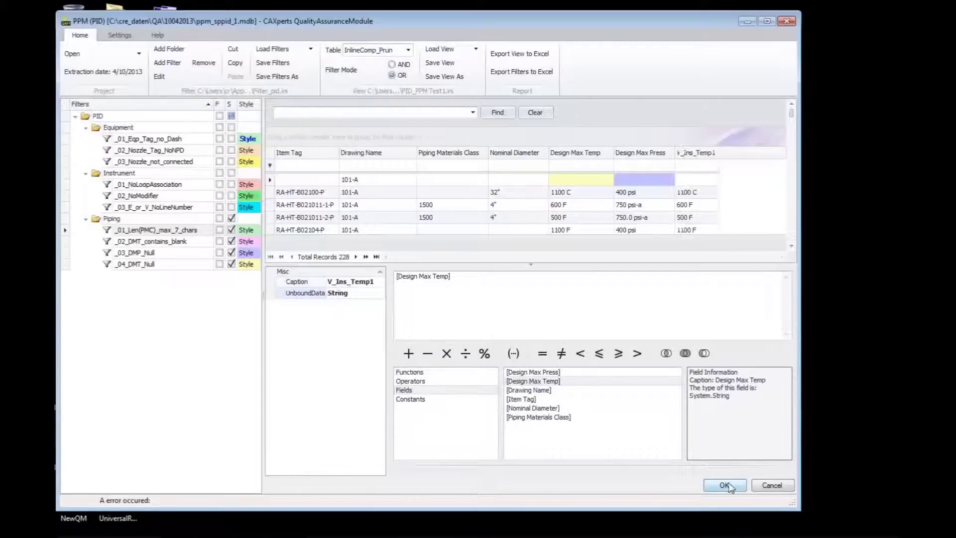
mouse_move(795, 147)
left_mouse_down()
mouse_move(795, 169)
mouse_move(798, 135)
left_mouse_up()
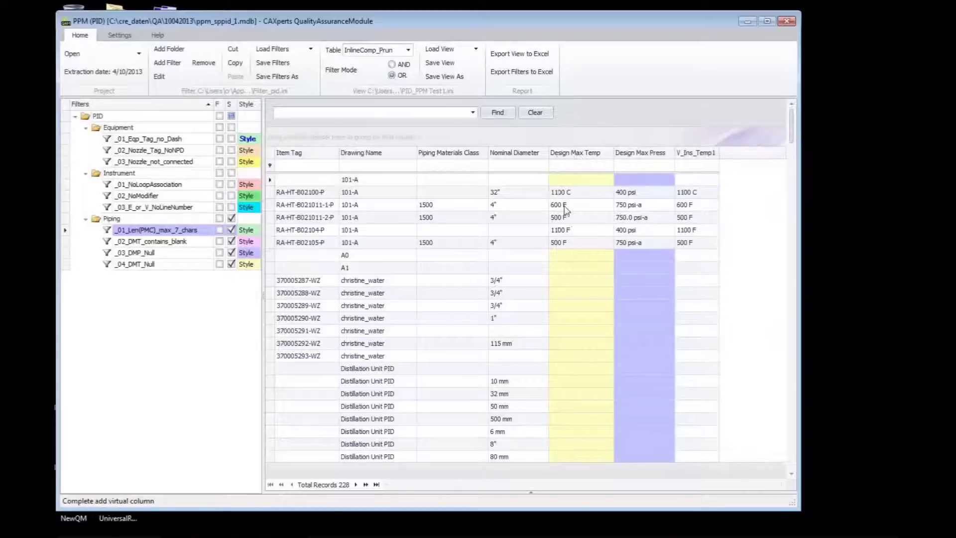
Step: Export the piping view to Excel, overwriting Check_pid_piping.xlsx in the cre_daten folder, and open the report
left_click(523, 55)
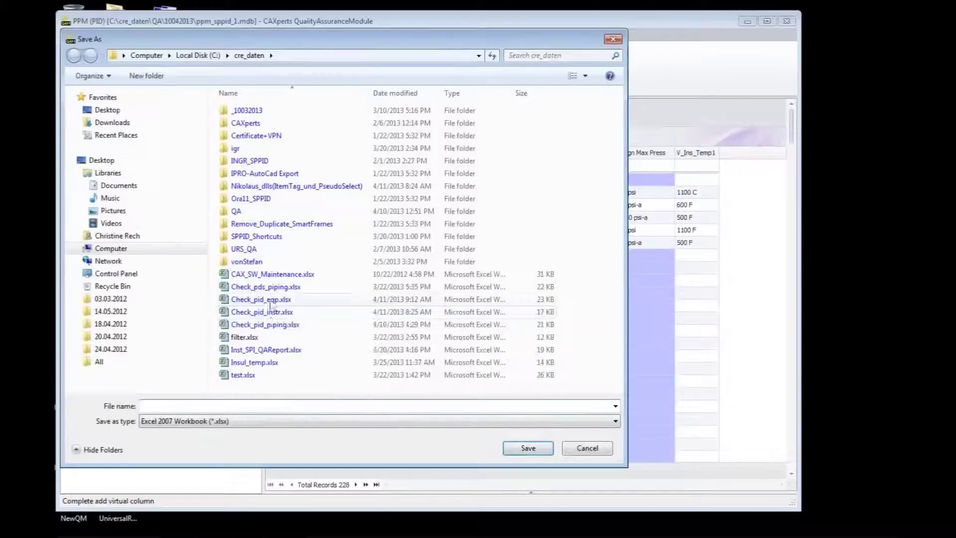
left_click(278, 327)
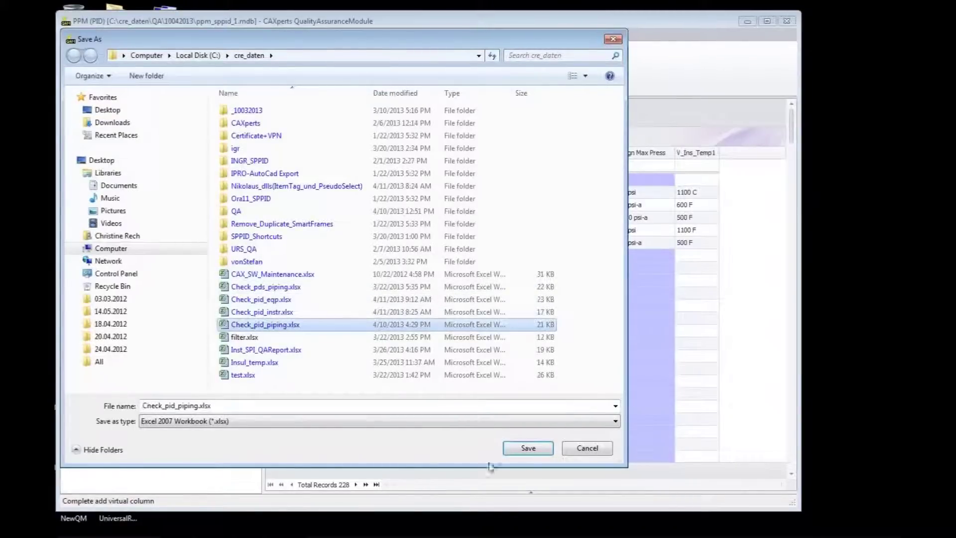
left_click(528, 448)
left_click(518, 285)
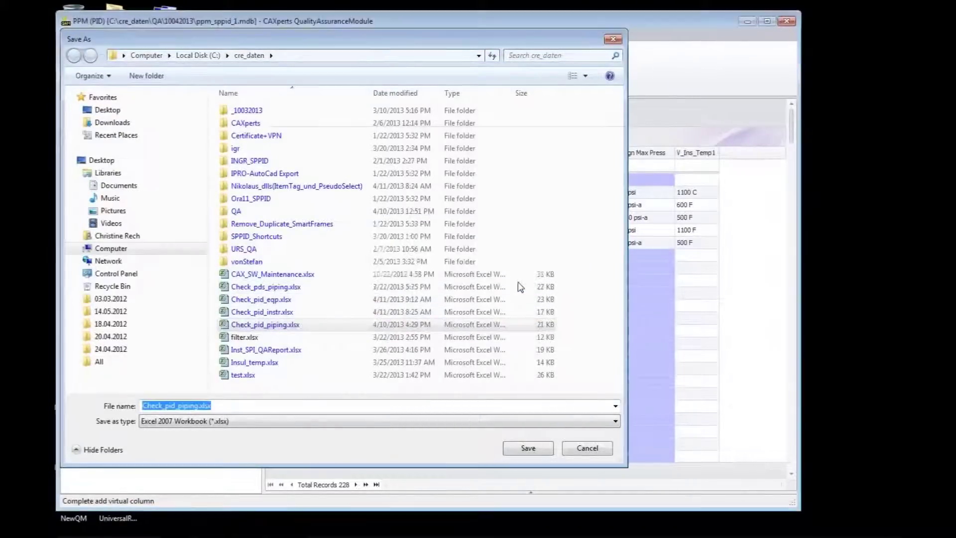
left_click(475, 314)
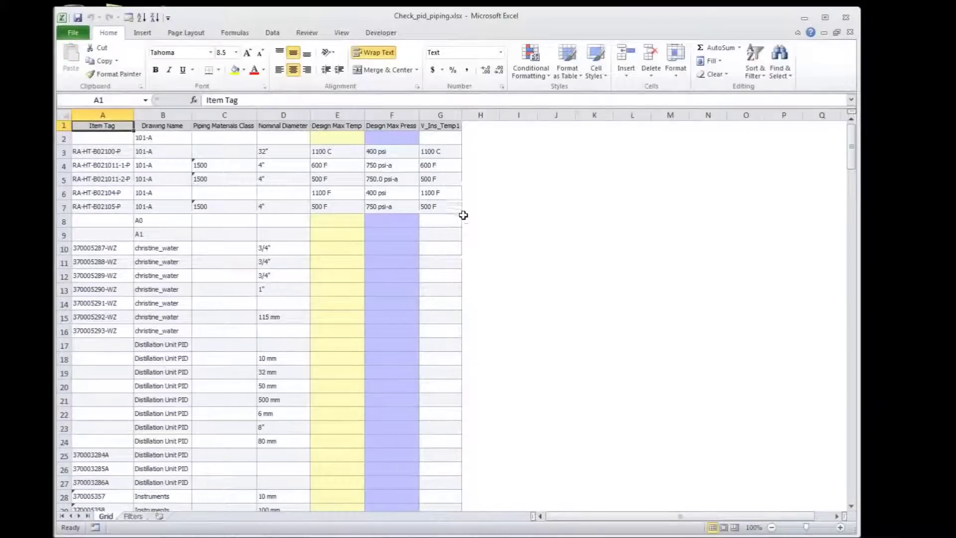
Step: Widen the V_Ins_Temp1 column and correct row 47 to "120 F" in Design Max Temp and "100 psi" in Design Max Press
left_click_drag(462, 115, 500, 115)
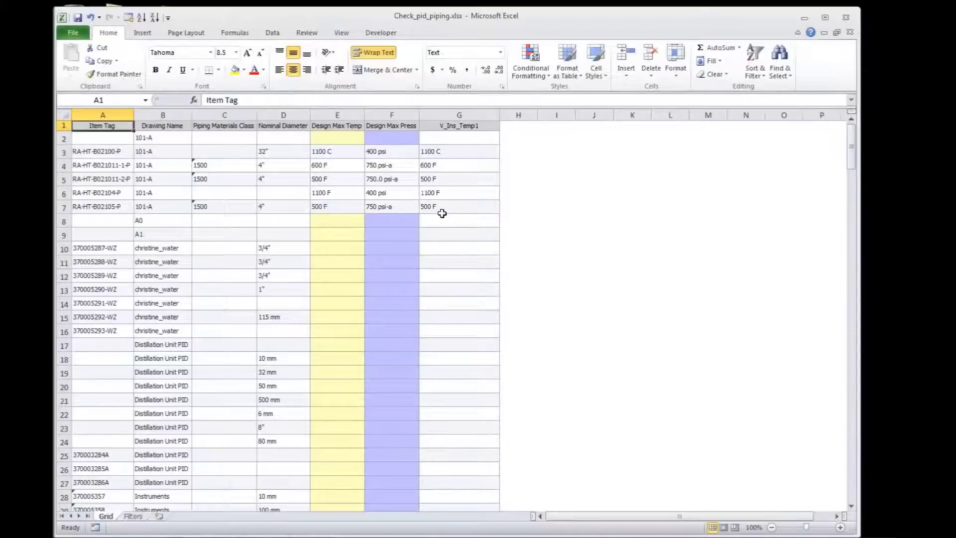
left_click_drag(853, 163, 853, 221)
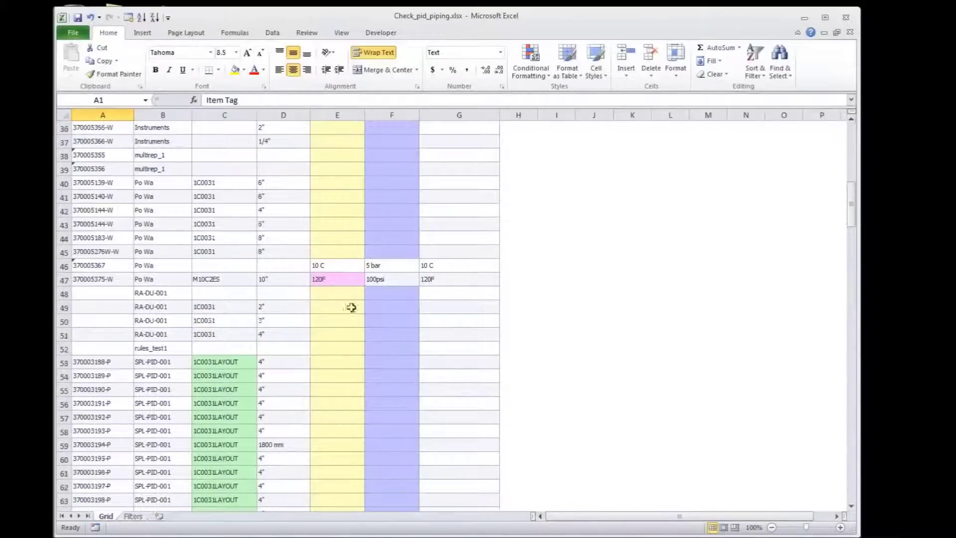
left_click(320, 278)
double_click(324, 278)
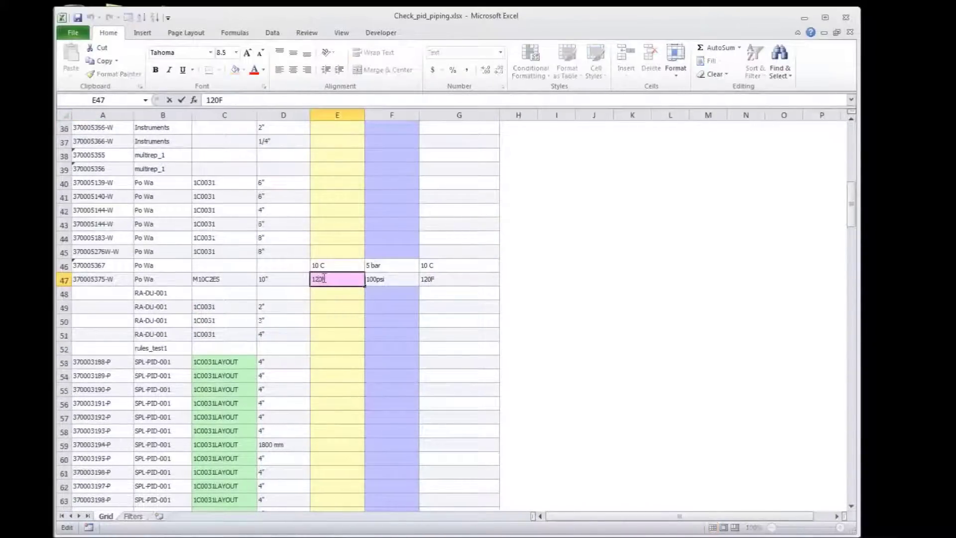
double_click(377, 280)
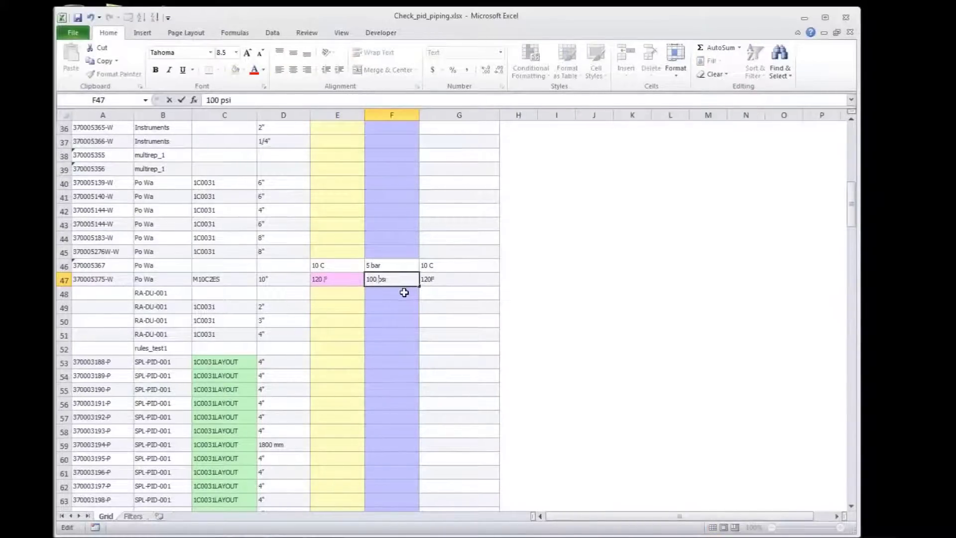
left_click(404, 293)
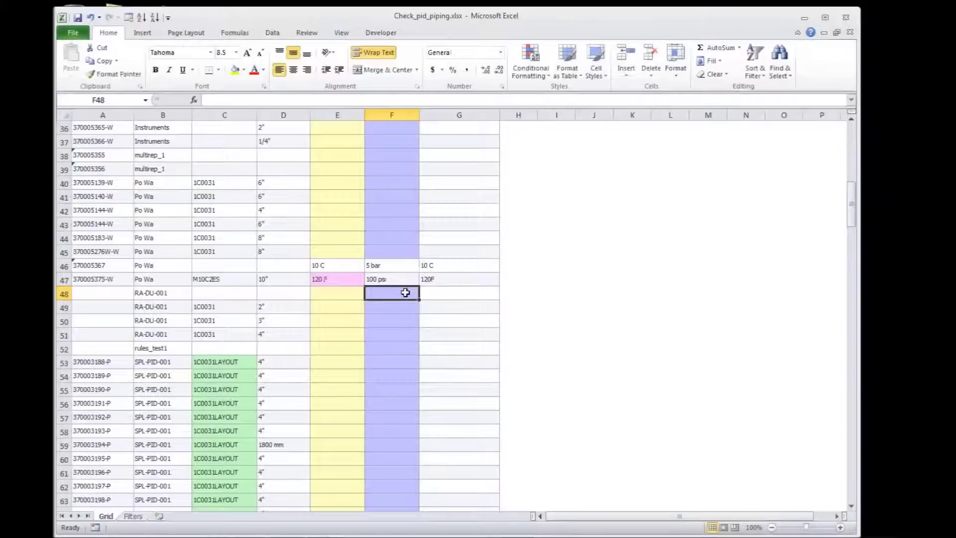
Step: Correct the V_Ins_Temp1 value in cell G47 to "120 F", then save and close the workbook
left_click(428, 278)
double_click(429, 278)
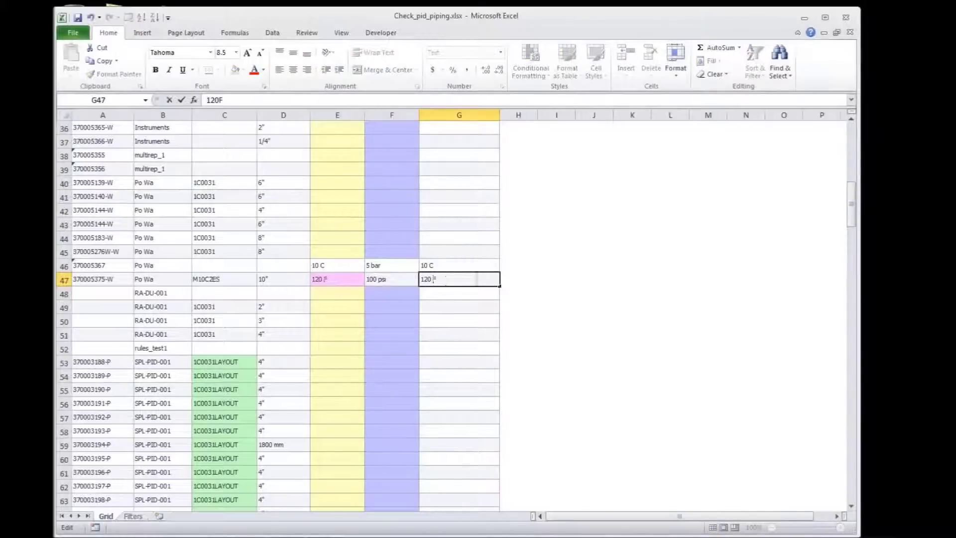
left_click(78, 18)
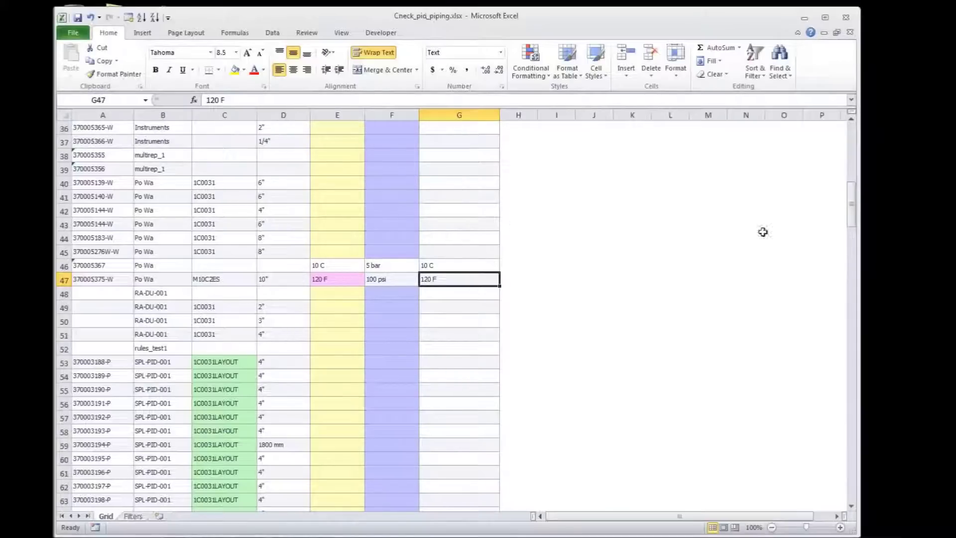
left_click_drag(852, 204, 855, 147)
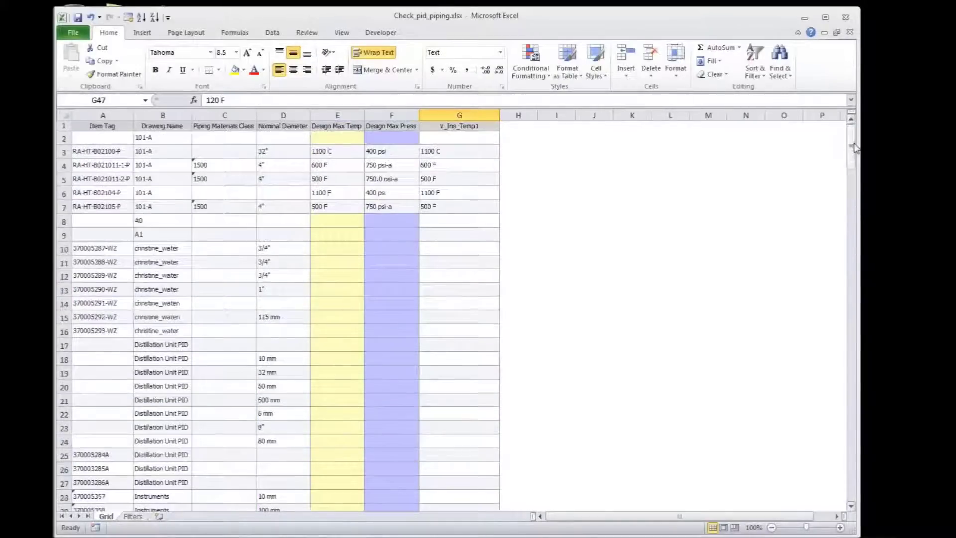
left_click(847, 19)
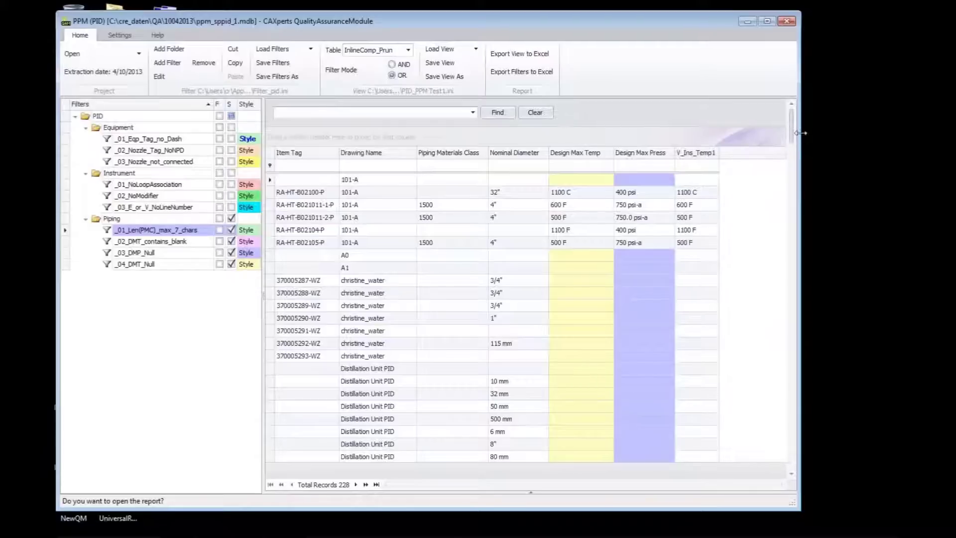
Step: Export the piping view to Check_pid_piping.xlsx again, replacing the edited file, and open the new report in Excel
left_click_drag(794, 144, 792, 282)
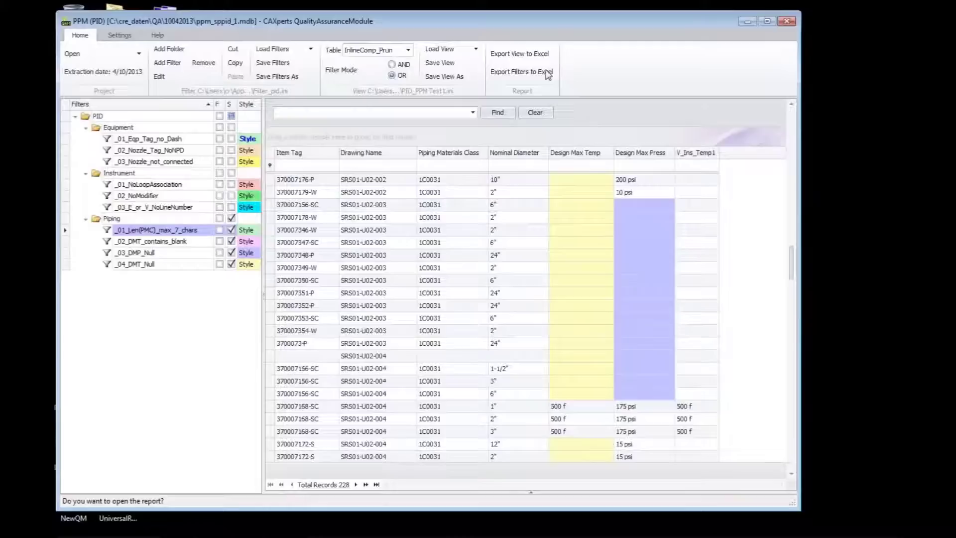
left_click(518, 57)
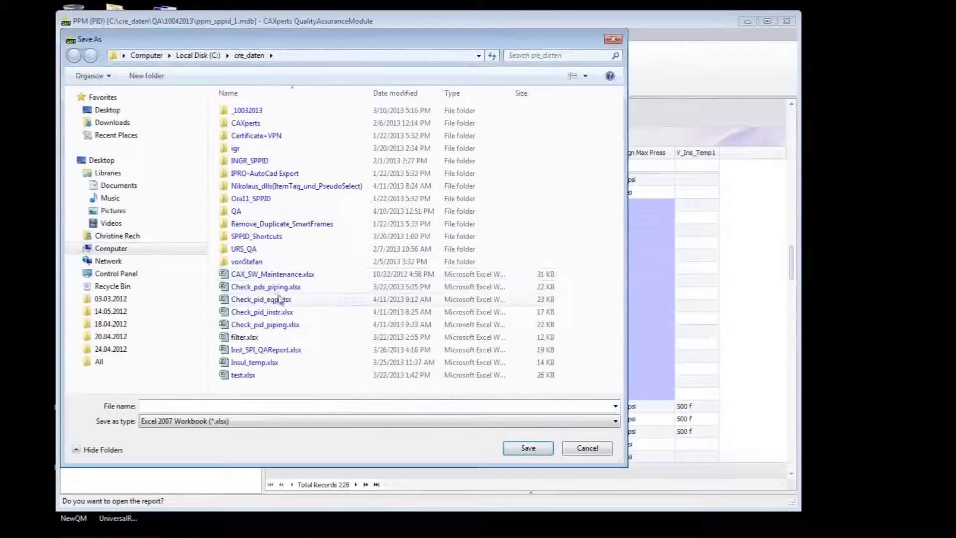
left_click(311, 327)
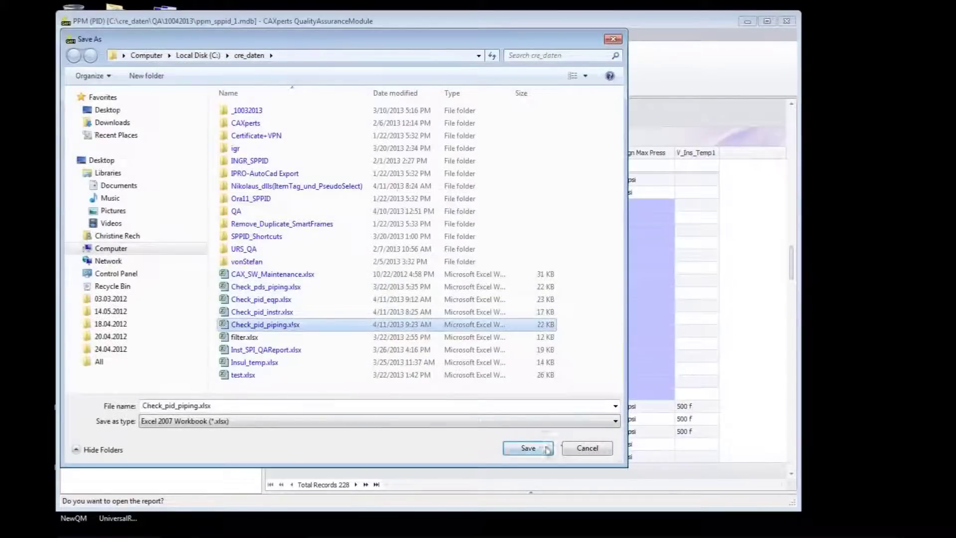
left_click(544, 447)
left_click(516, 278)
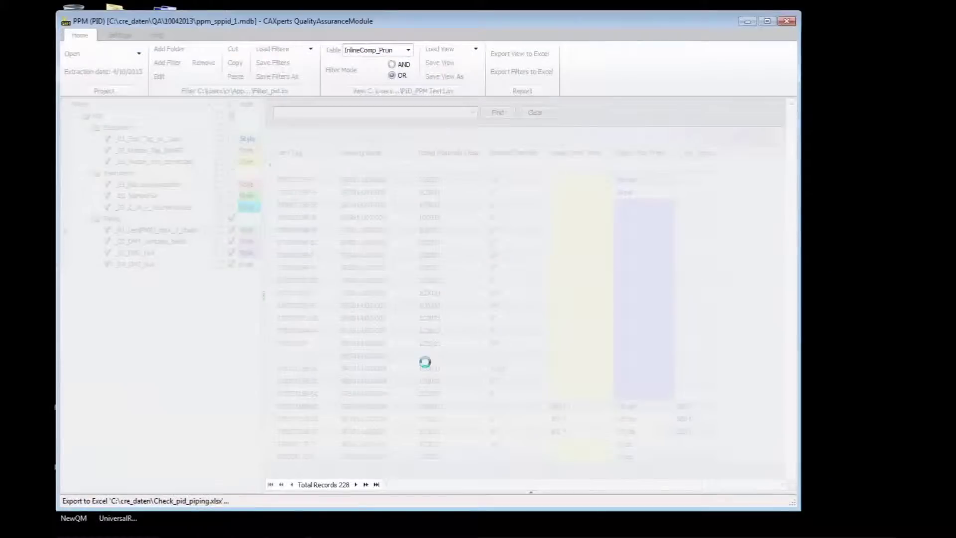
left_click(464, 319)
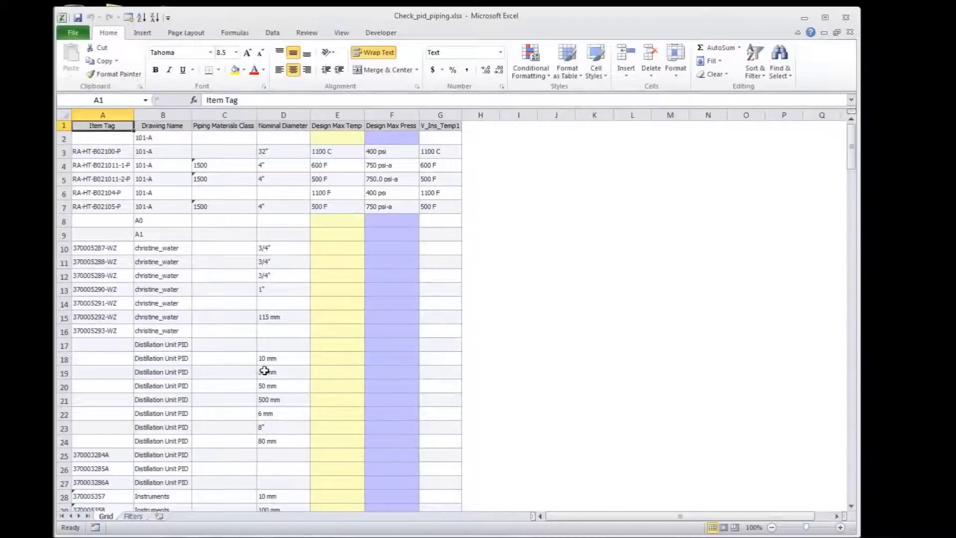
Step: Review the exported filter definitions on the Filters sheet and the styled records on the Grid sheet, then close the workbook
left_click(133, 516)
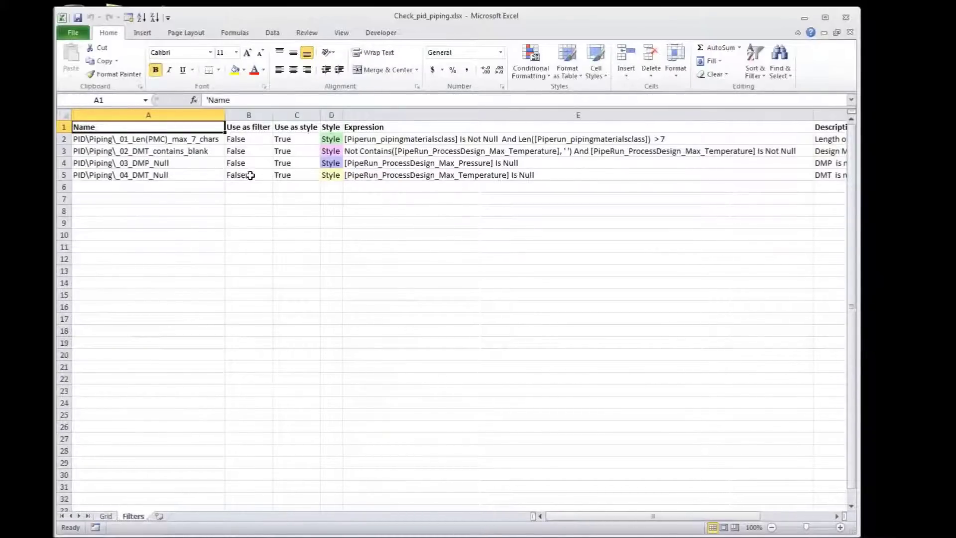
left_click_drag(642, 519, 548, 522)
mouse_move(123, 531)
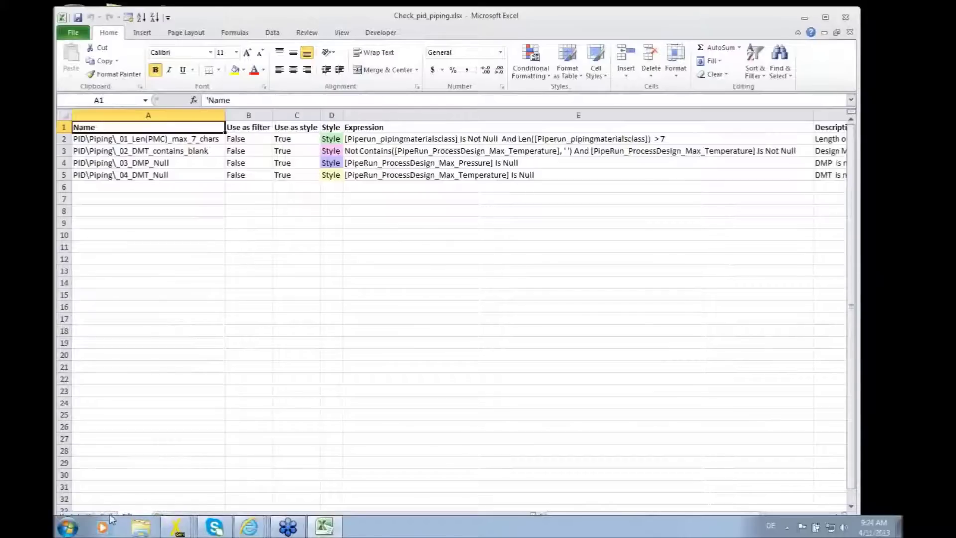
left_click(106, 515)
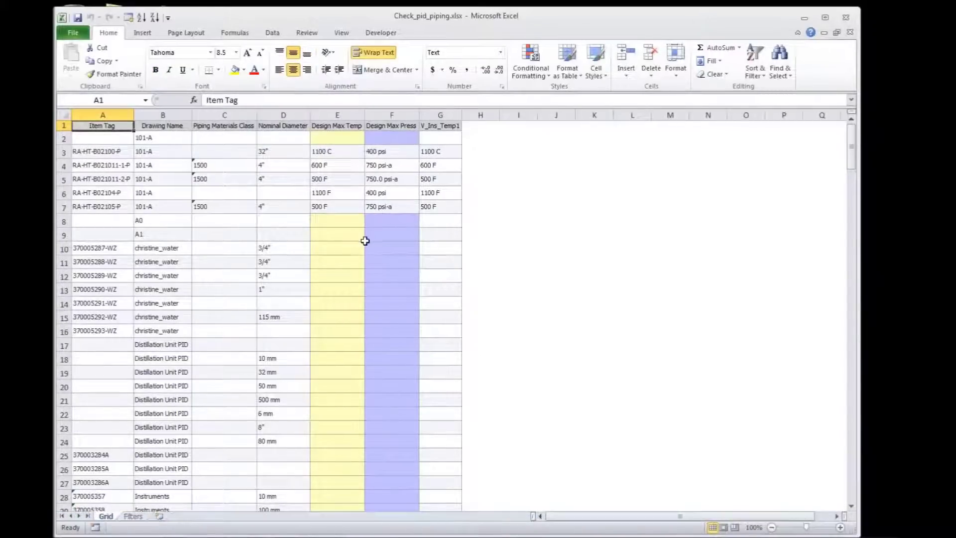
left_click_drag(853, 168, 849, 106)
left_click(847, 18)
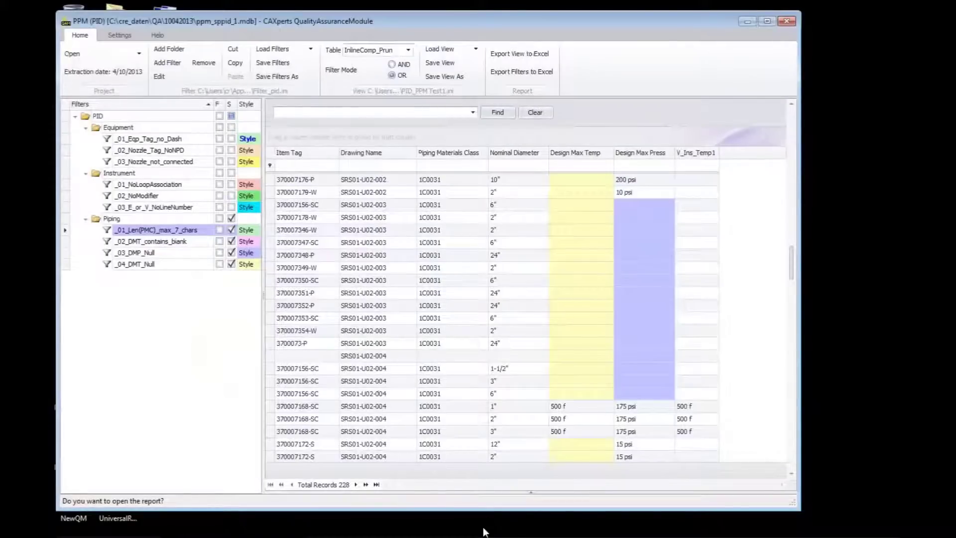
Step: Switch to the PPM (Inst) project window and turn off styling for the whole SPI folder, with InstrumentLoop as the table
mouse_move(397, 536)
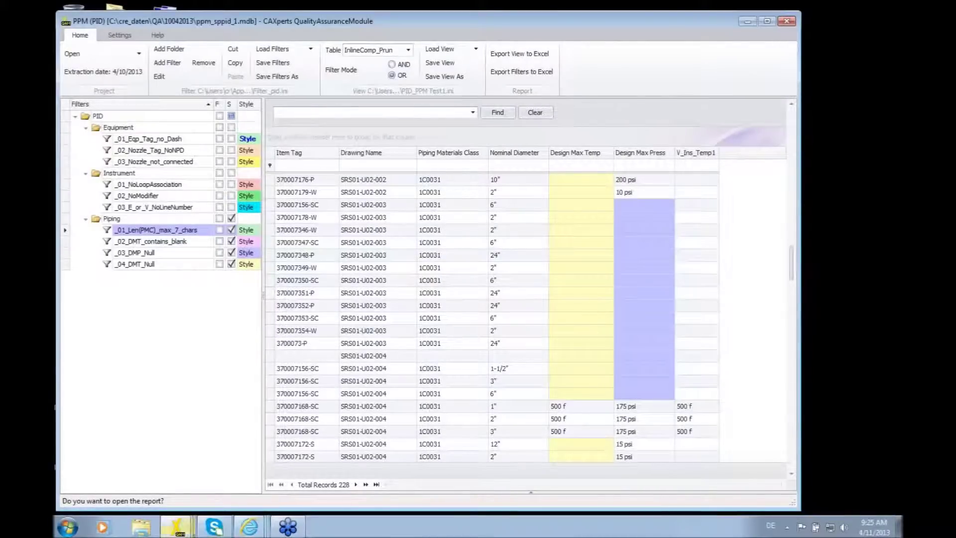
mouse_move(184, 534)
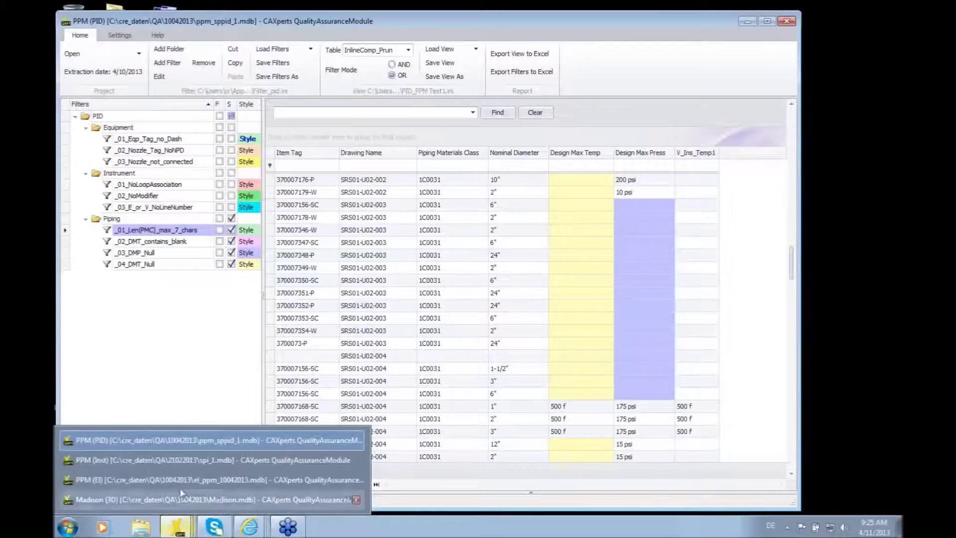
left_click(82, 461)
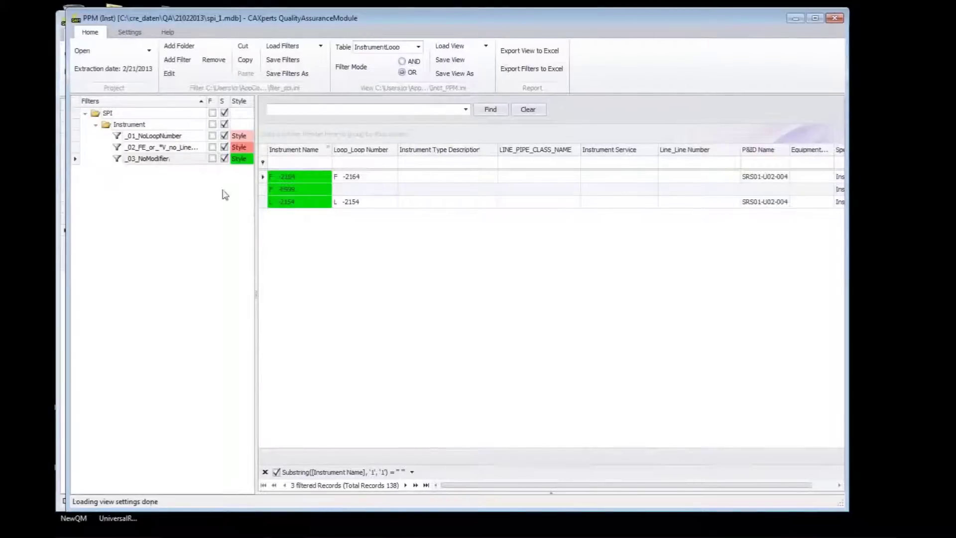
left_click(224, 113)
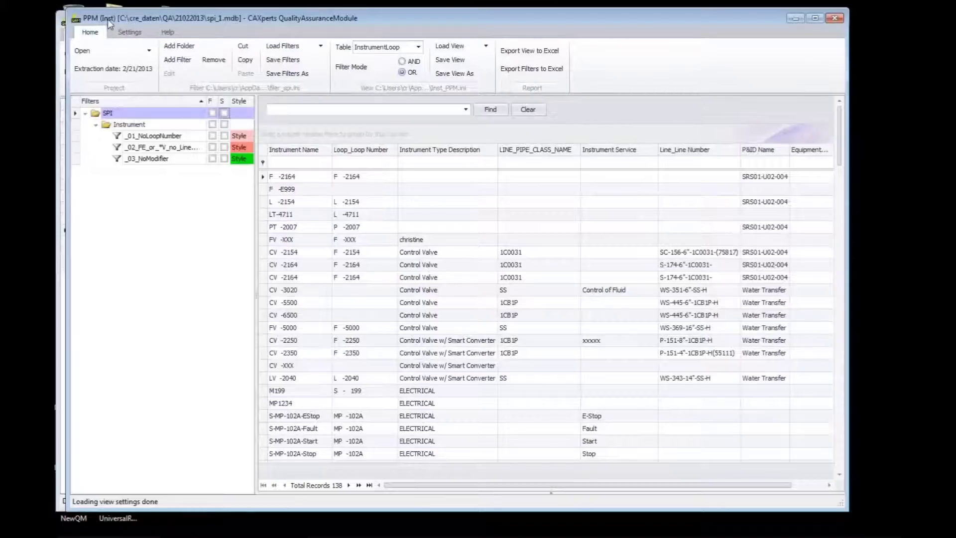
left_click(419, 47)
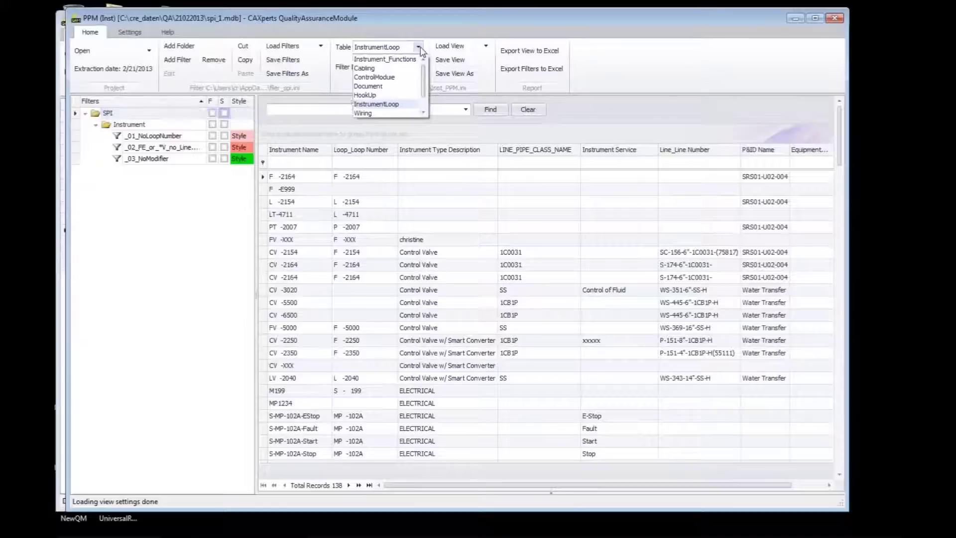
left_click(384, 104)
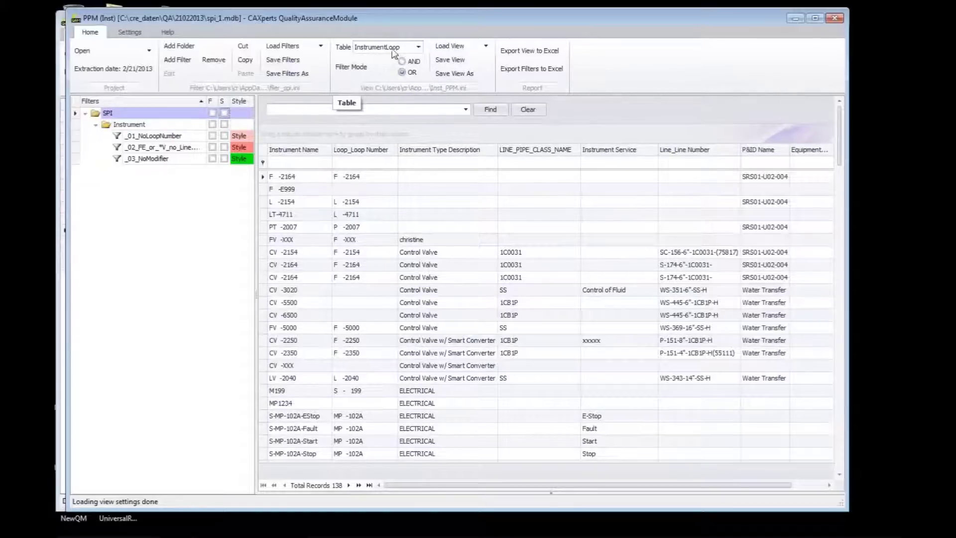
Step: Widen the filter tree and turn on the styles of the _01_NoLoopNumber and _03_NoModifier filters
left_click_drag(256, 128, 272, 127)
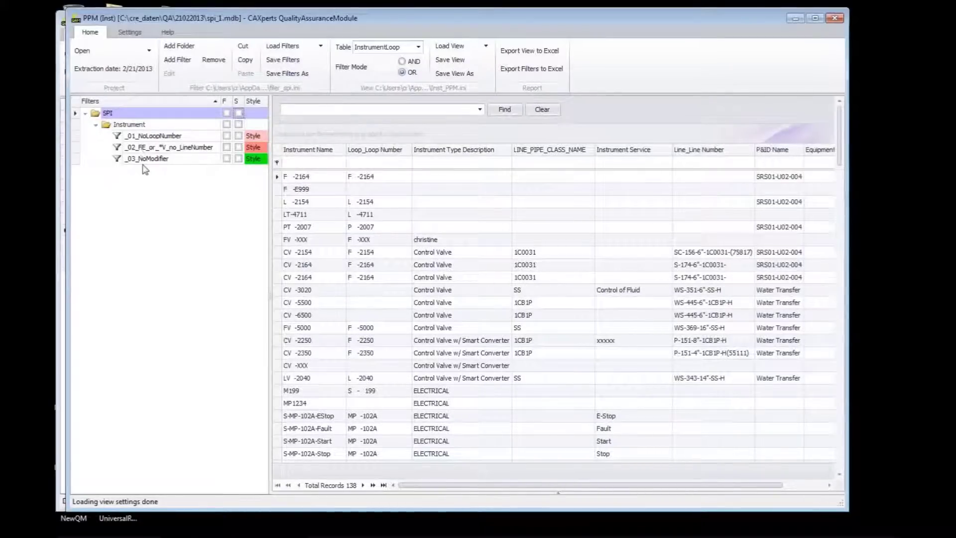
mouse_move(134, 155)
left_click(239, 136)
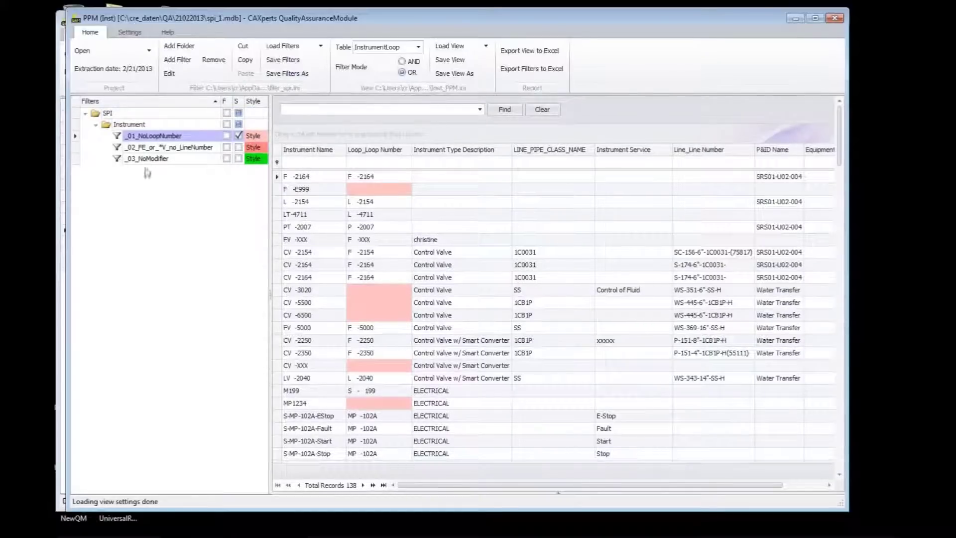
left_click(239, 159)
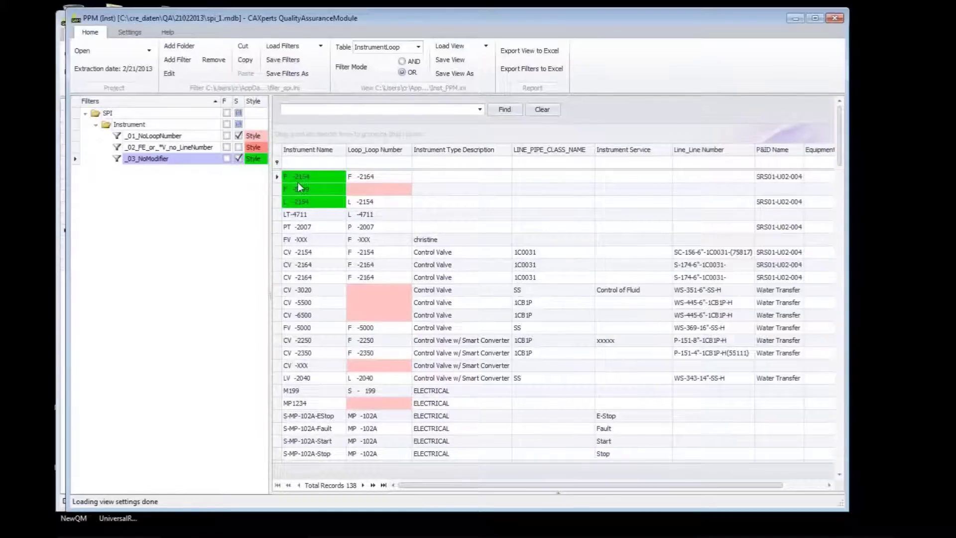
Step: Review the definition of _02_FE_or_*V_no_LineNumber without changing it, and turn on that filter's style
double_click(120, 147)
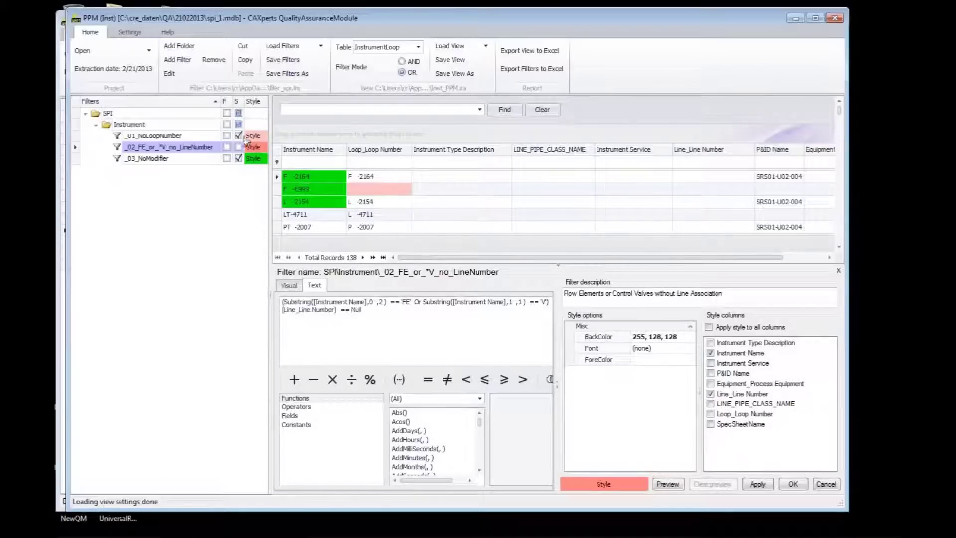
left_click(815, 484)
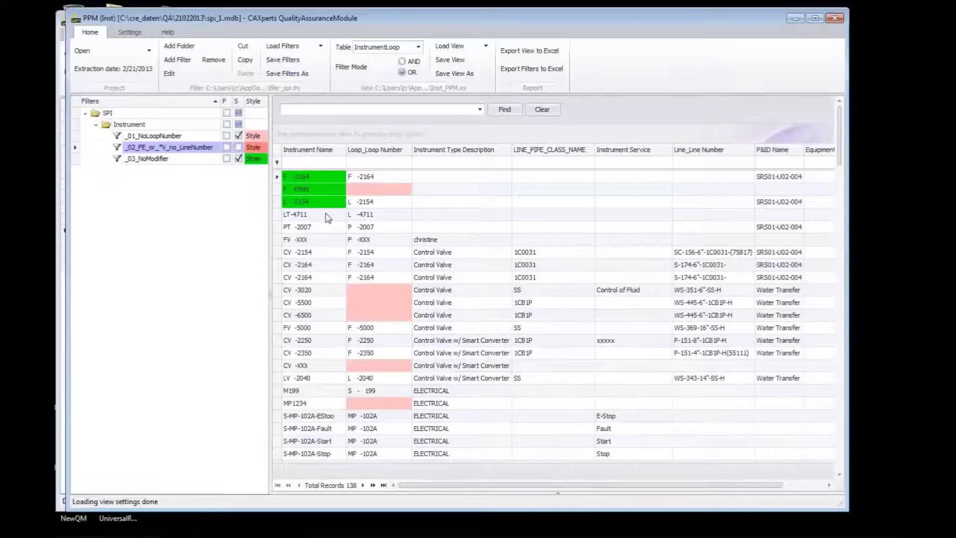
left_click(239, 147)
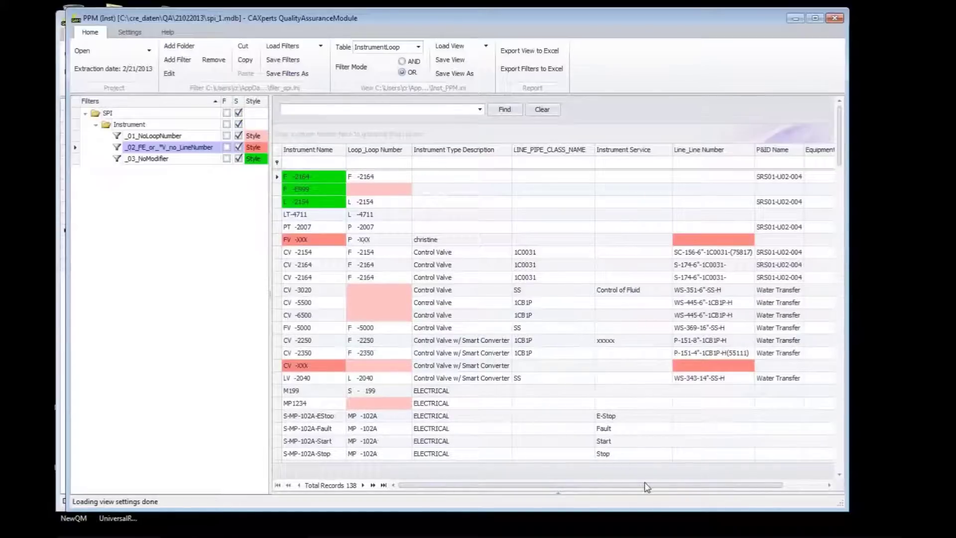
mouse_move(645, 484)
left_mouse_down()
mouse_move(727, 488)
mouse_move(646, 486)
left_mouse_up()
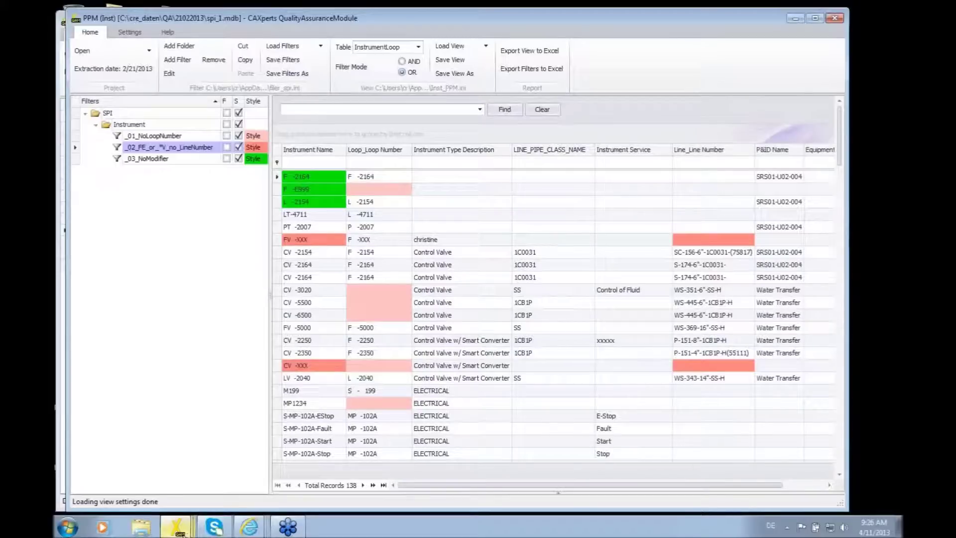
Step: Switch to the PPM (El) project window and load its Wiring table
left_click(179, 532)
left_click(88, 479)
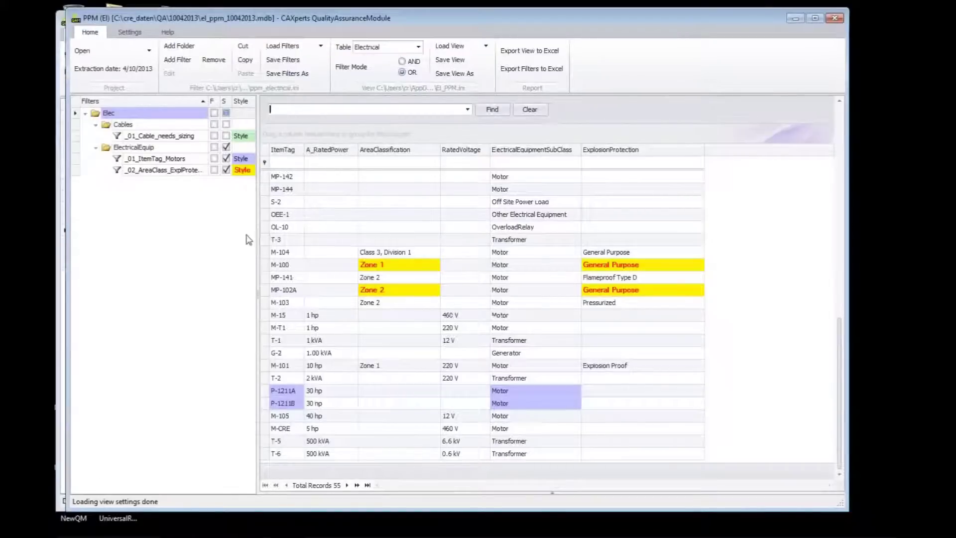
left_click(418, 51)
left_click(379, 58)
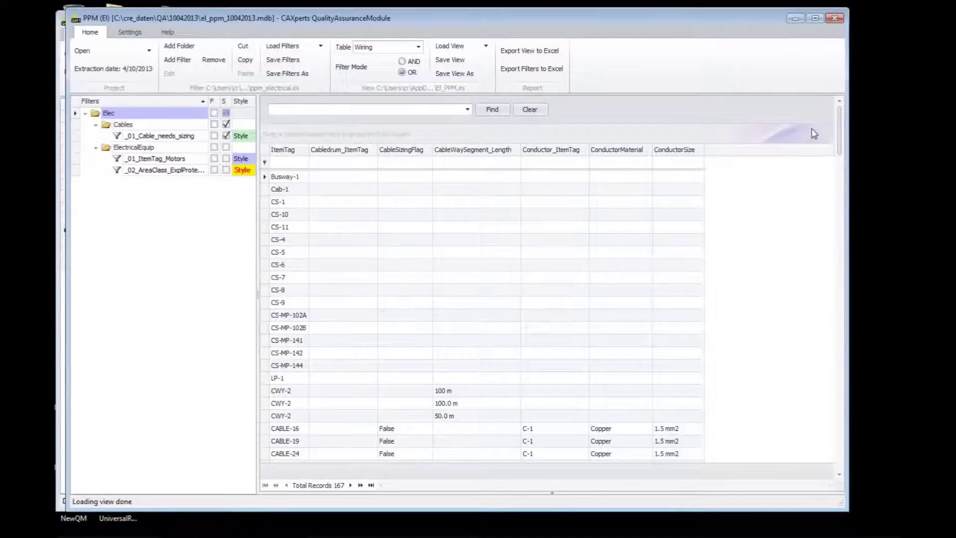
Step: Examine the styled cable records in the Wiring table and the definition of the _01_Cable_needs_sizing filter
left_click_drag(840, 149, 832, 129)
left_click_drag(840, 158, 838, 324)
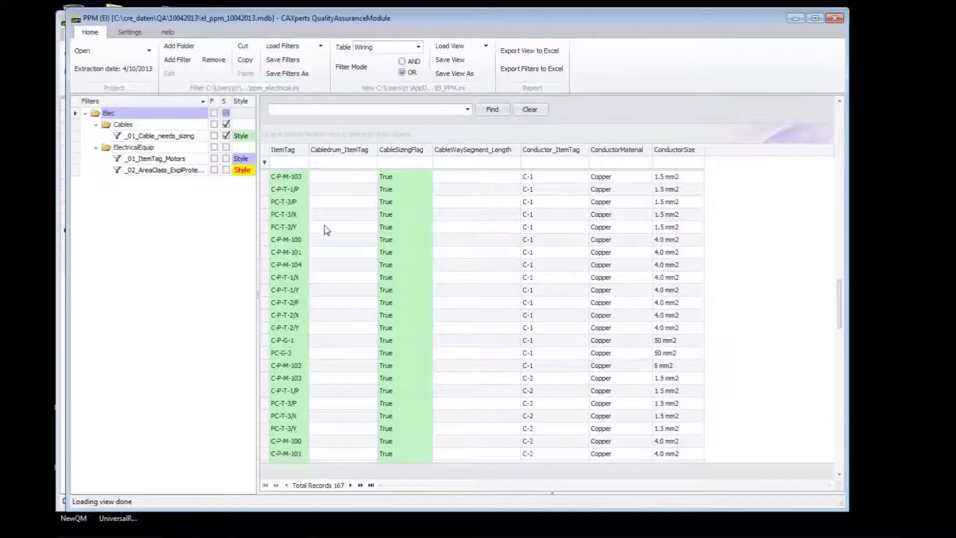
double_click(118, 137)
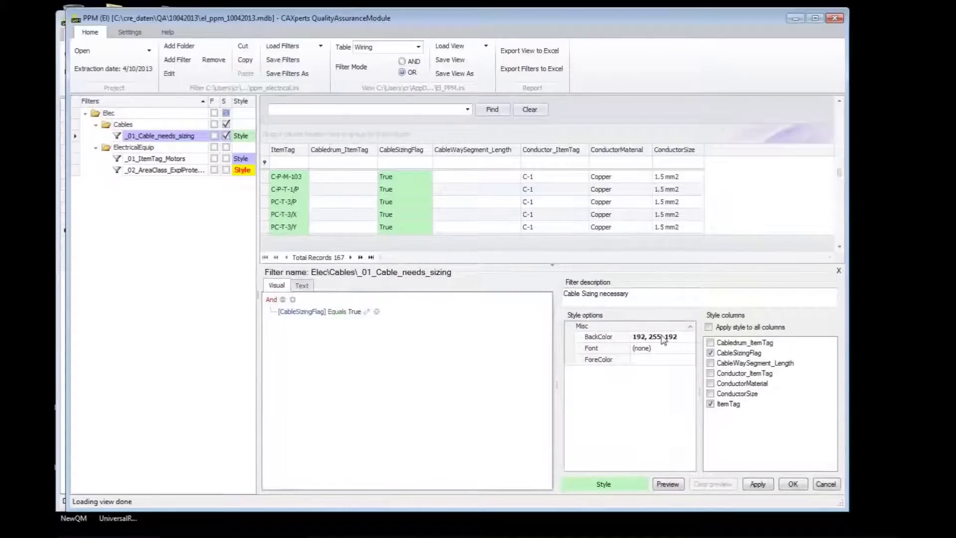
left_click(825, 484)
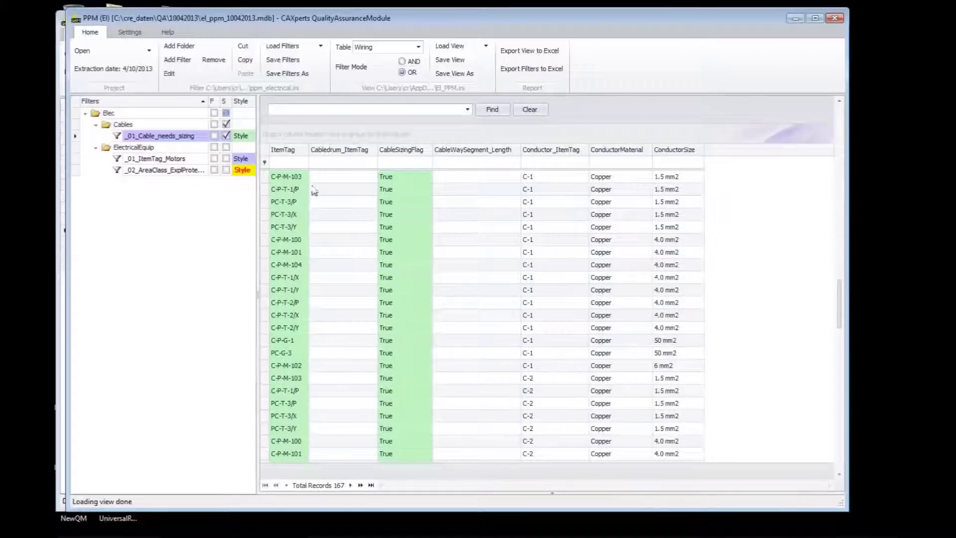
Step: Load the Electrical table and review the definitions of the _01_ItemTag_Motors and _02_AreaClass_ExplProtection filters
left_click(418, 46)
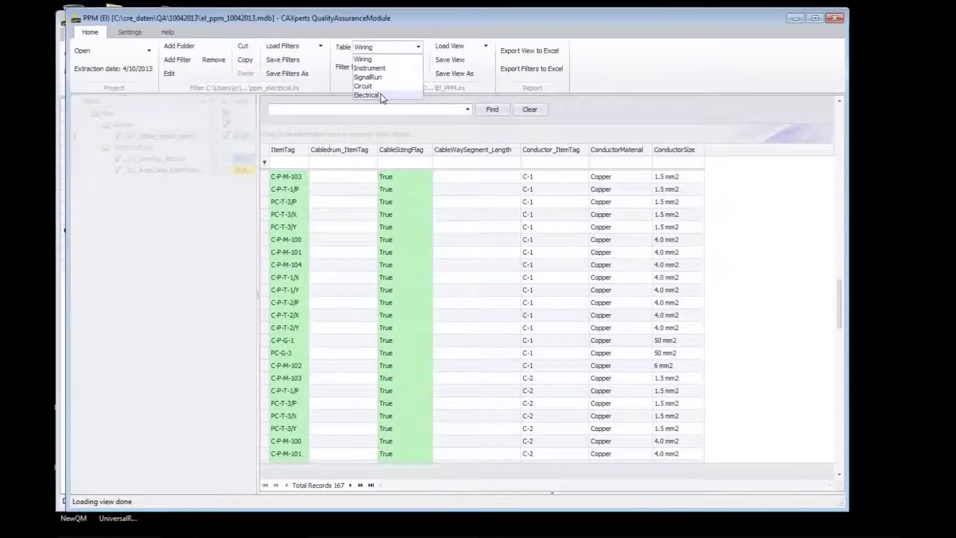
left_click(382, 95)
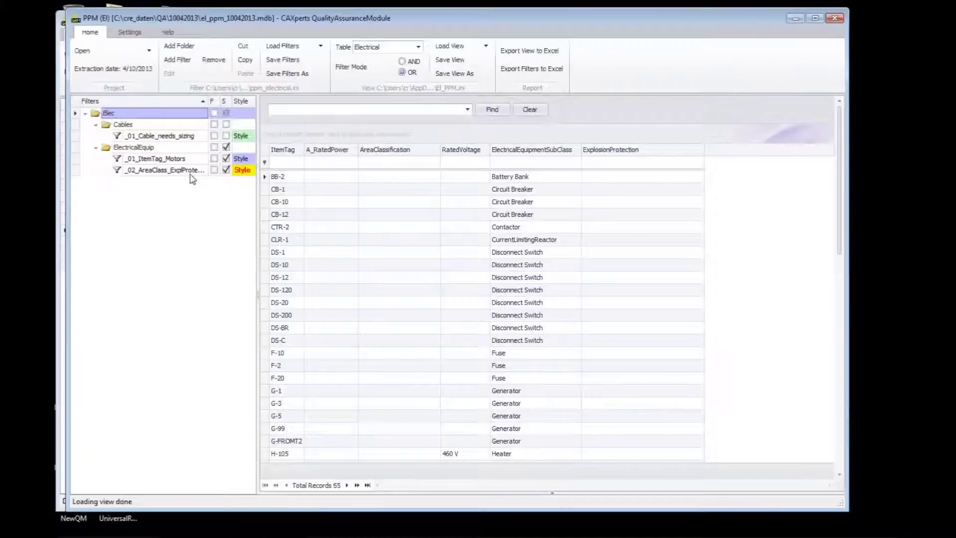
left_click(121, 163)
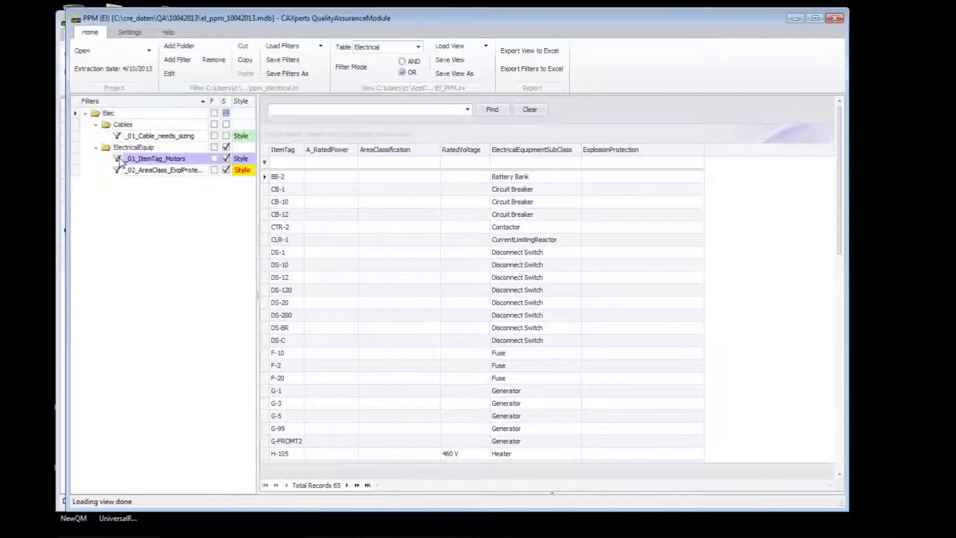
double_click(121, 163)
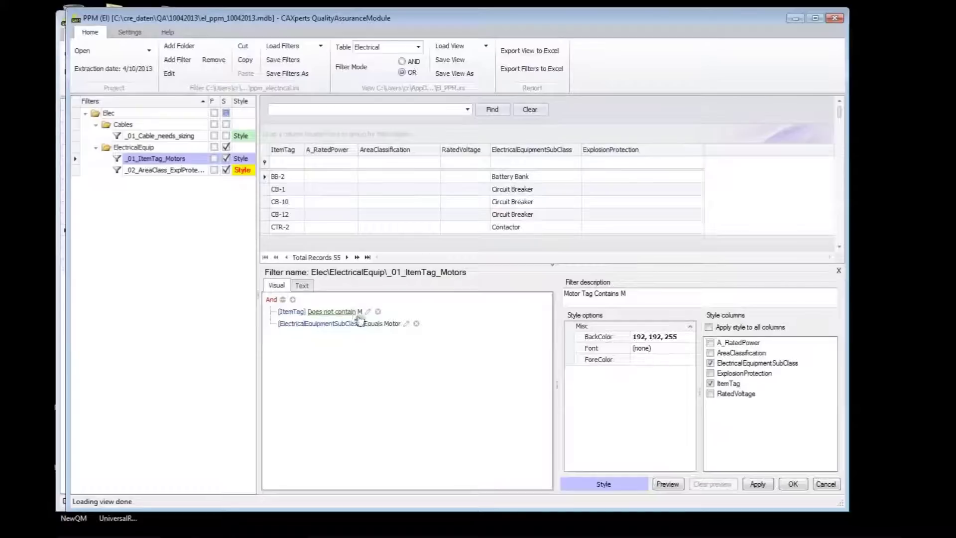
left_click(118, 171)
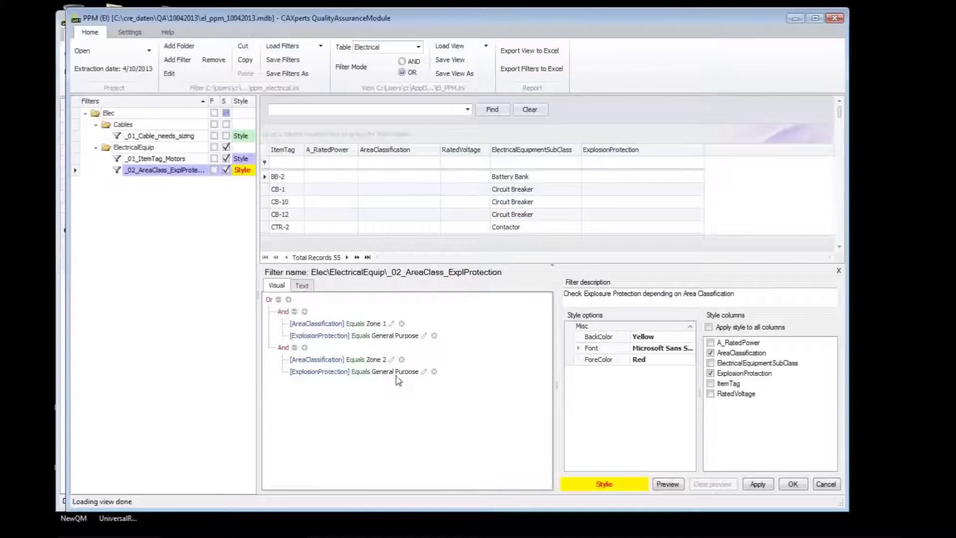
left_click(830, 487)
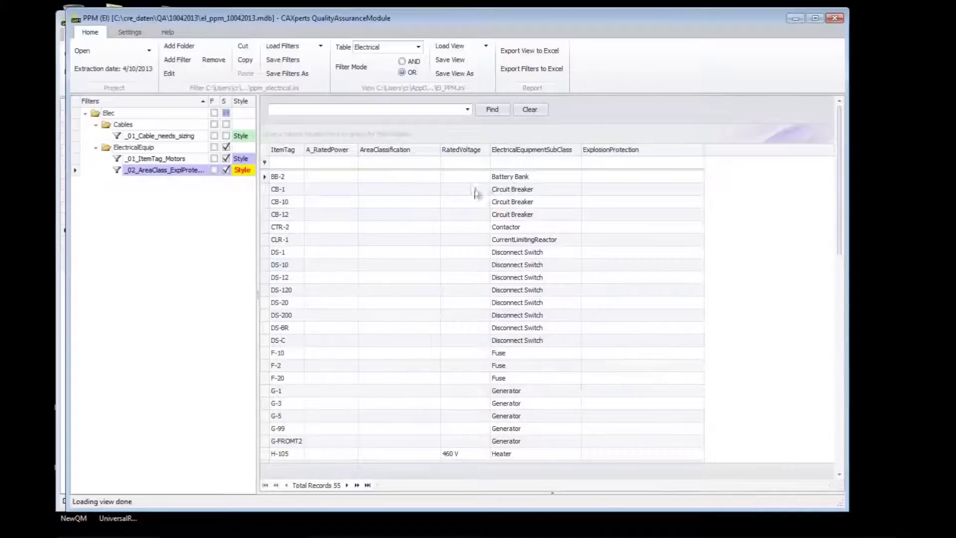
Step: Restrict the Electrical table to records matching the ElectricalEquip folder's filters, and clear that filtering again
left_click(214, 147)
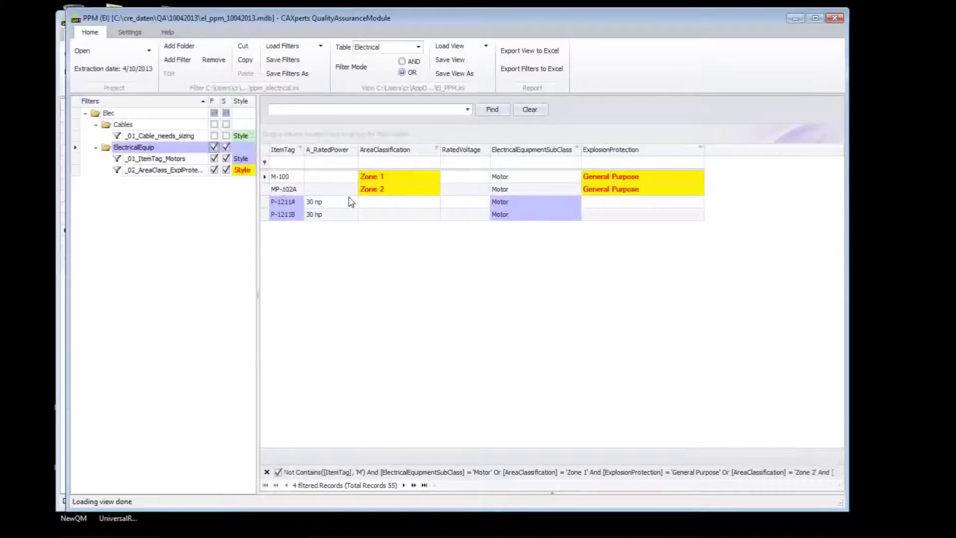
left_click(214, 169)
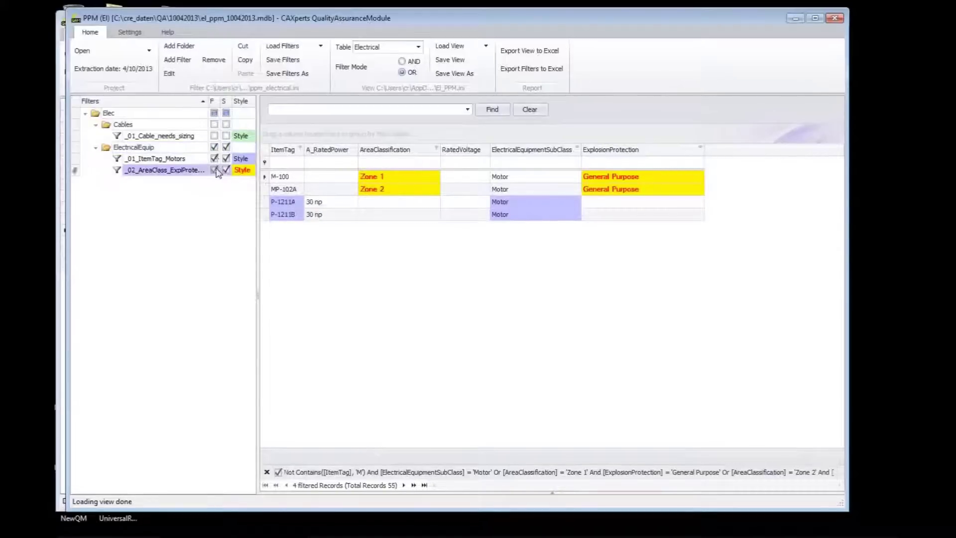
left_click(214, 158)
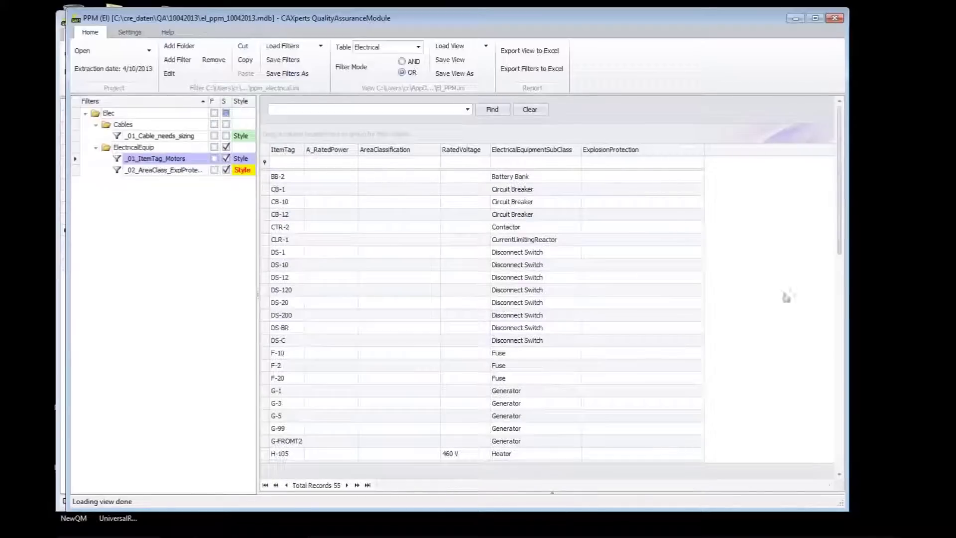
Step: Examine the styled motor records near the end of the Electrical table for tag and explosion protection issues
left_click_drag(843, 254, 842, 426)
scroll(661, 320, "down", 1)
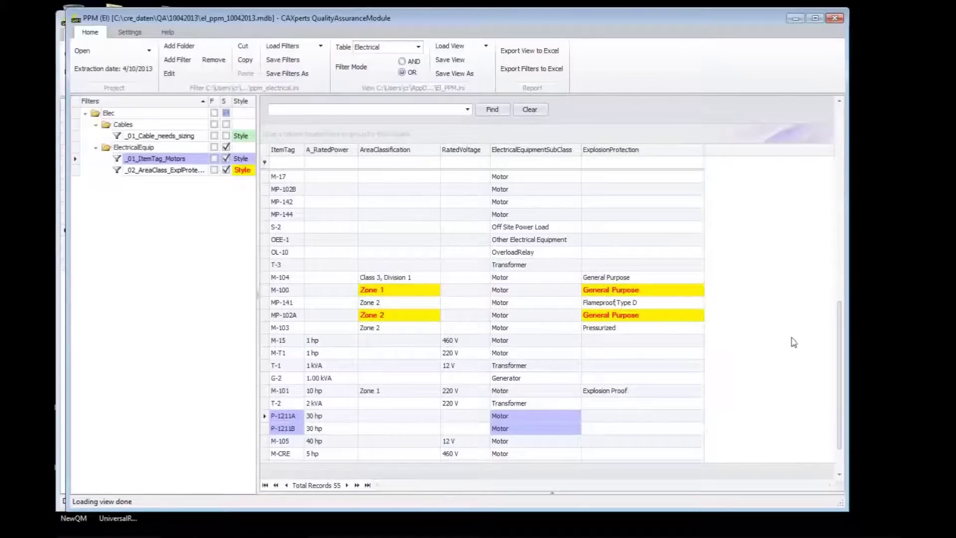
scroll(841, 399, "down", 2)
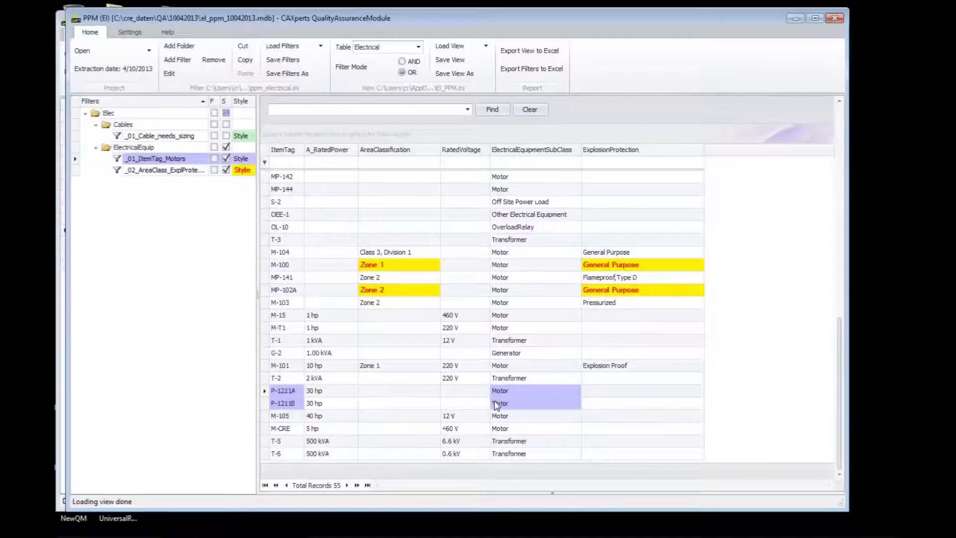
Step: Switch to the Madison (3D) project window and load its Equipment table
mouse_move(224, 532)
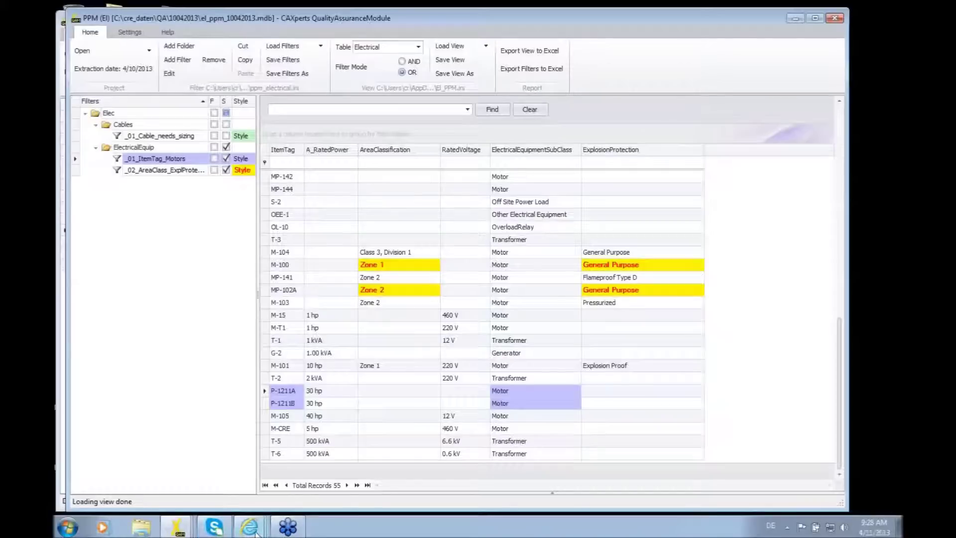
left_click(178, 526)
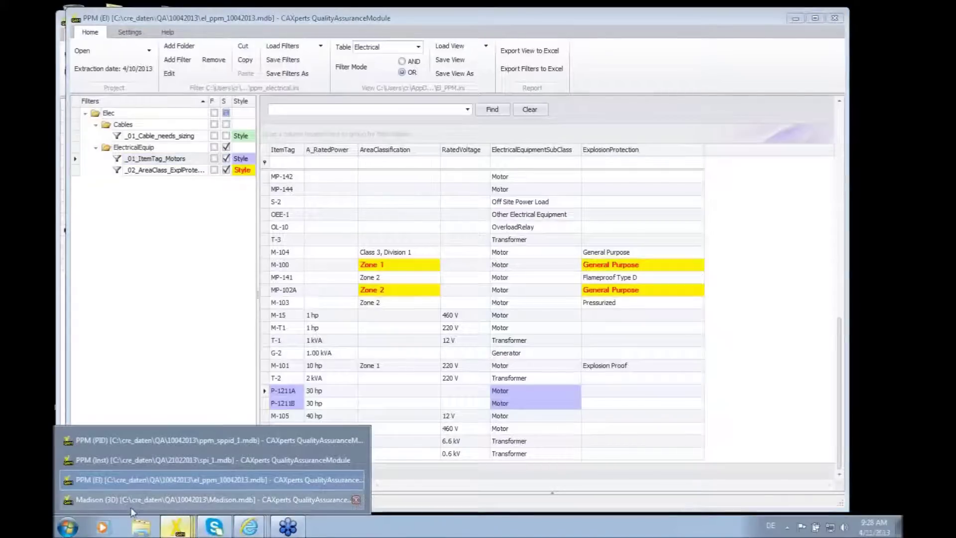
left_click(99, 500)
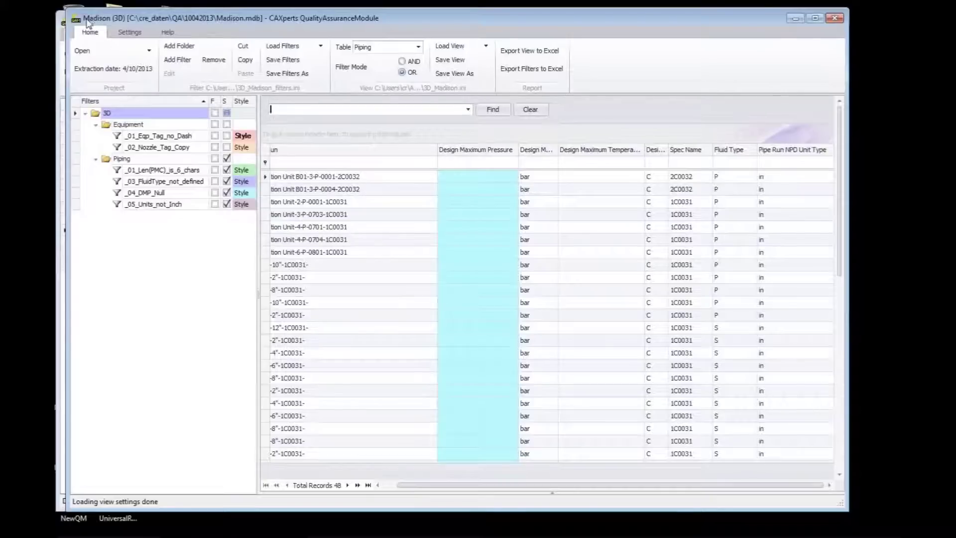
left_click(418, 47)
left_click(375, 60)
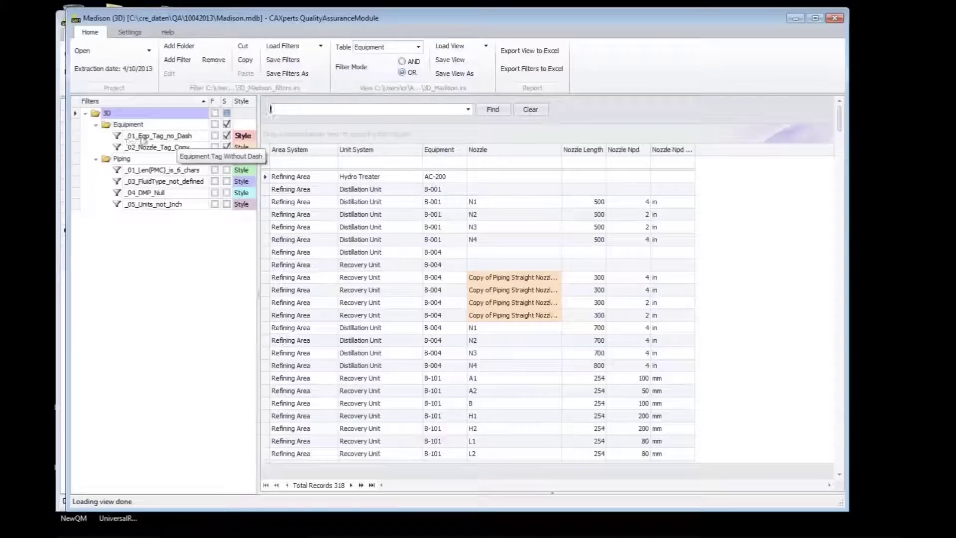
Step: Examine the highlighted equipment and nozzle tags in the Equipment table and review the definition of the _02_Nozzle_Tag_Copy filter
left_click_drag(842, 128, 840, 237)
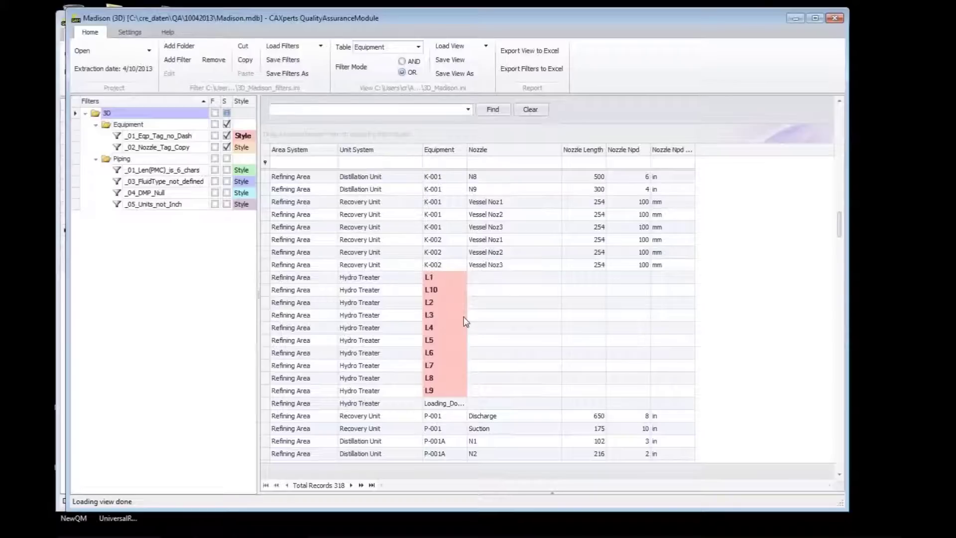
mouse_move(163, 150)
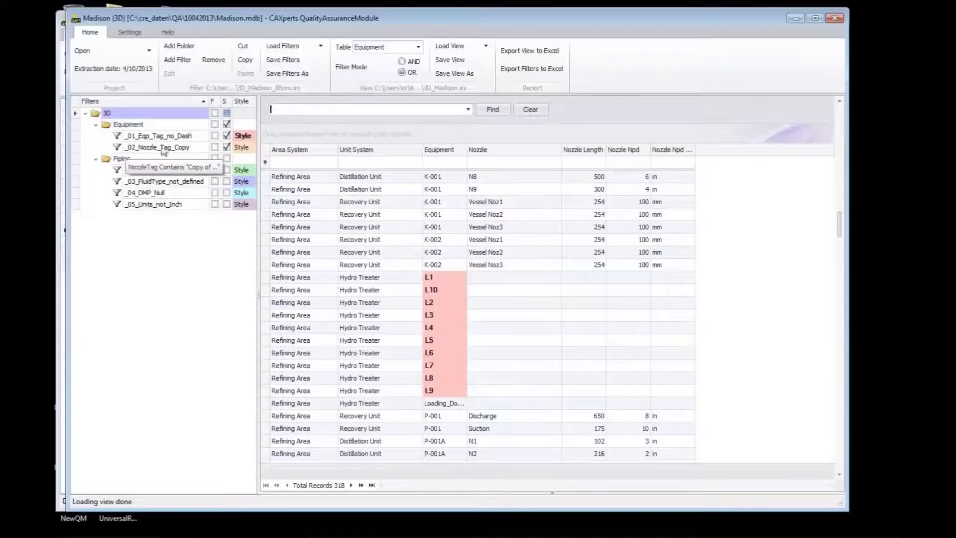
left_click_drag(841, 230, 841, 260)
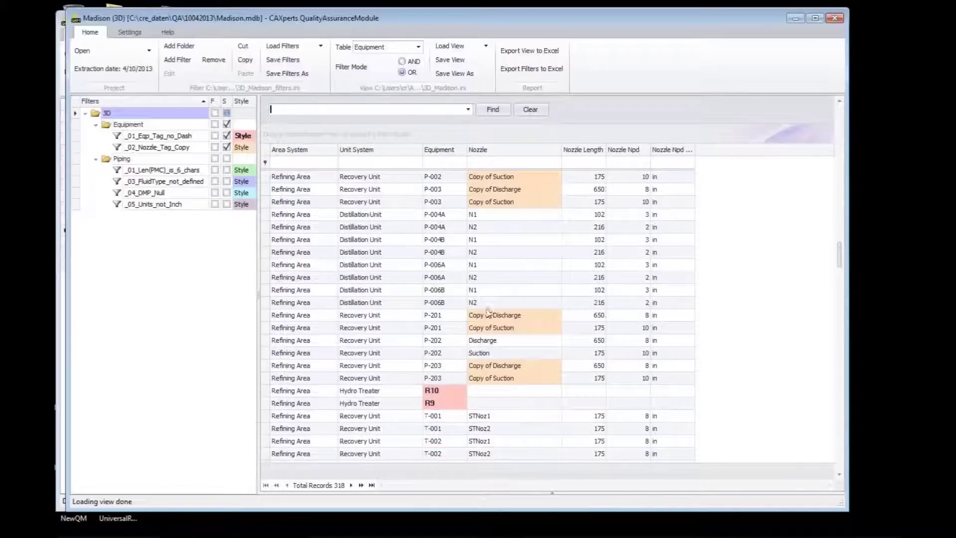
left_click_drag(841, 265, 844, 316)
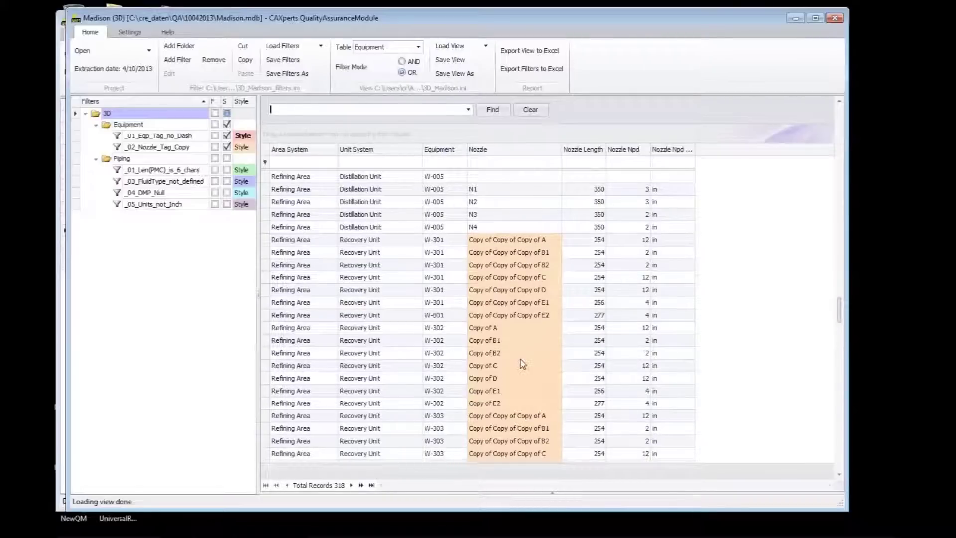
mouse_move(128, 148)
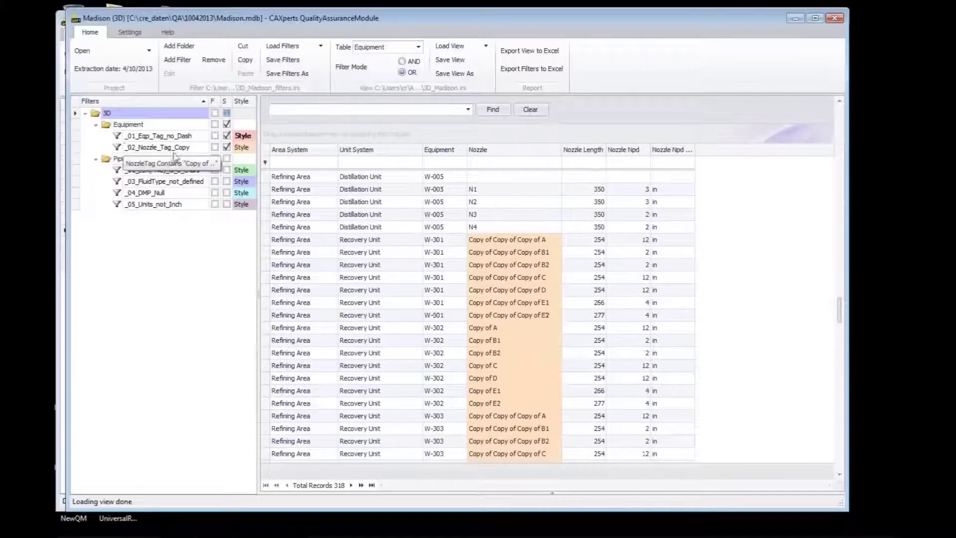
double_click(184, 149)
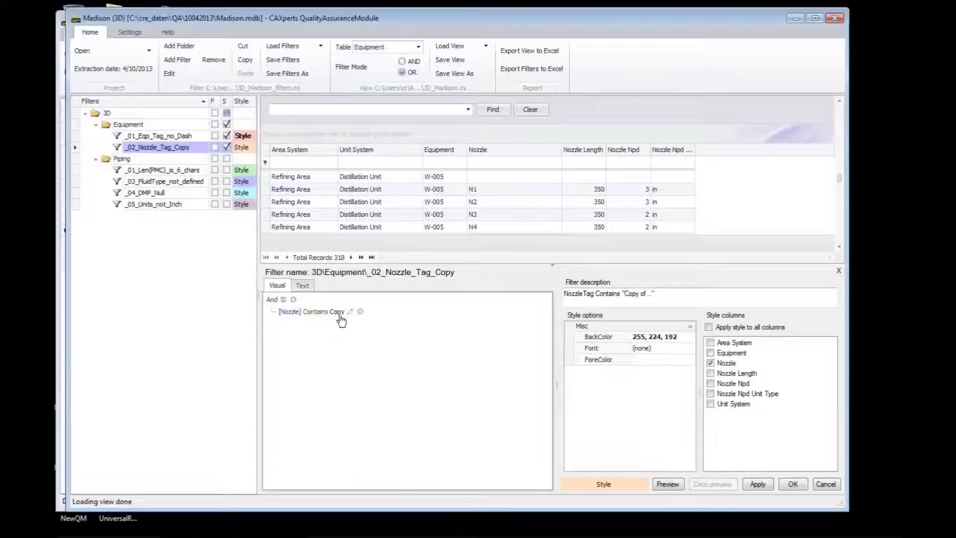
Step: Load the Piping table of the Madison (3D) project
left_click(418, 47)
left_click(363, 68)
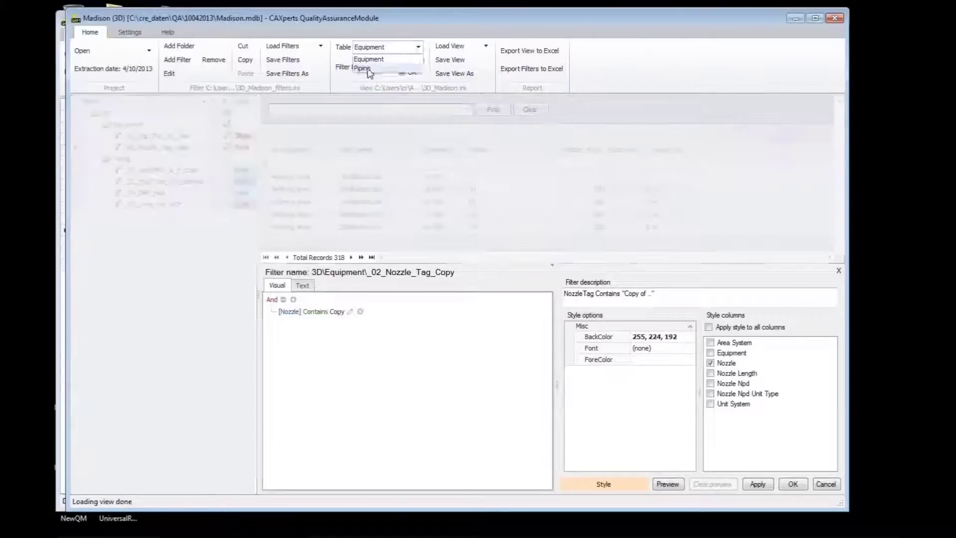
left_click(553, 323)
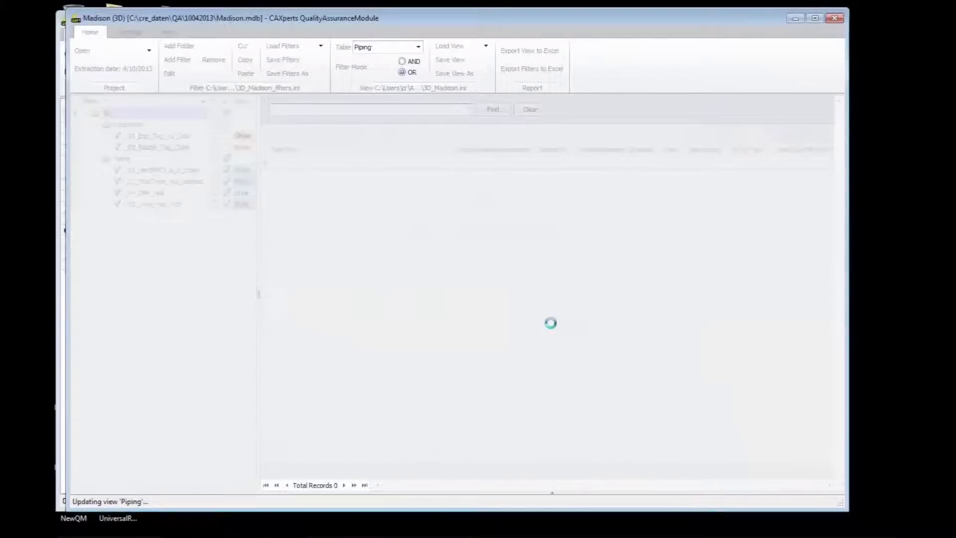
Step: Review the _04_DMP_Null filter definition and examine the styled Piping records for pressure, fluid type, spec name and unit issues
left_click_drag(839, 273, 840, 375)
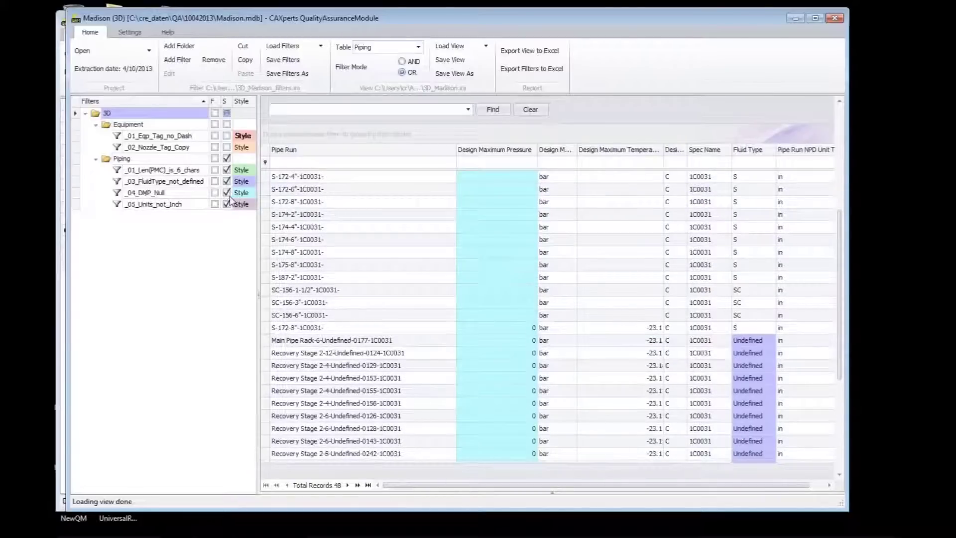
double_click(126, 195)
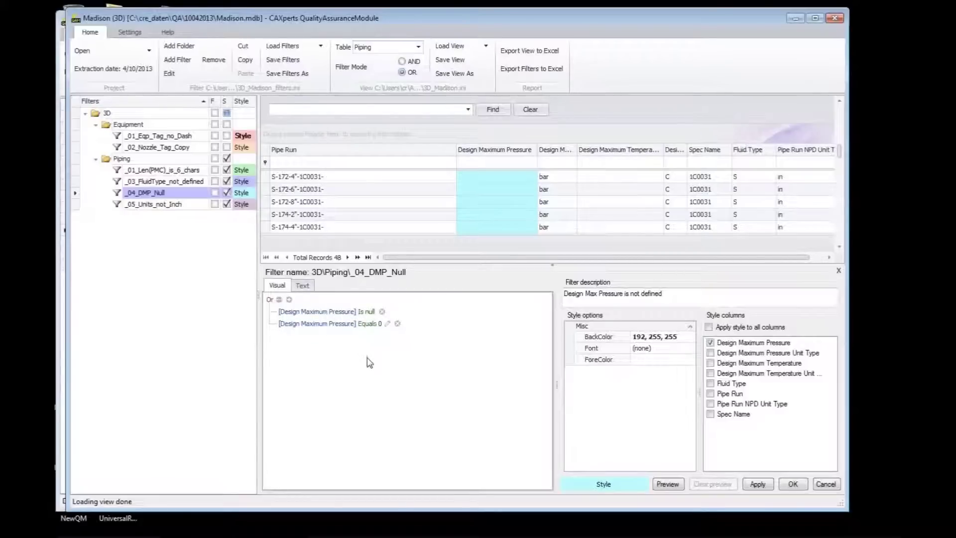
left_click(828, 485)
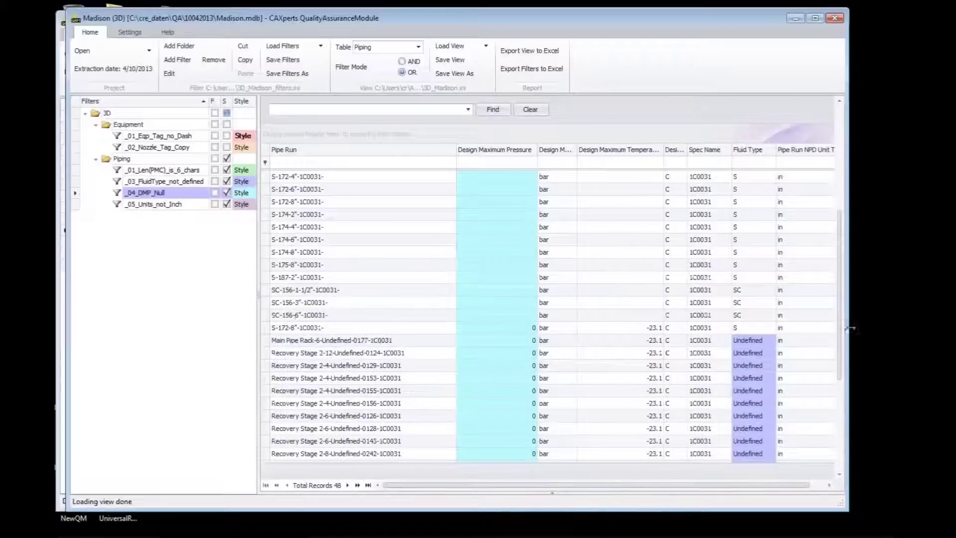
scroll(841, 352, "down", 3)
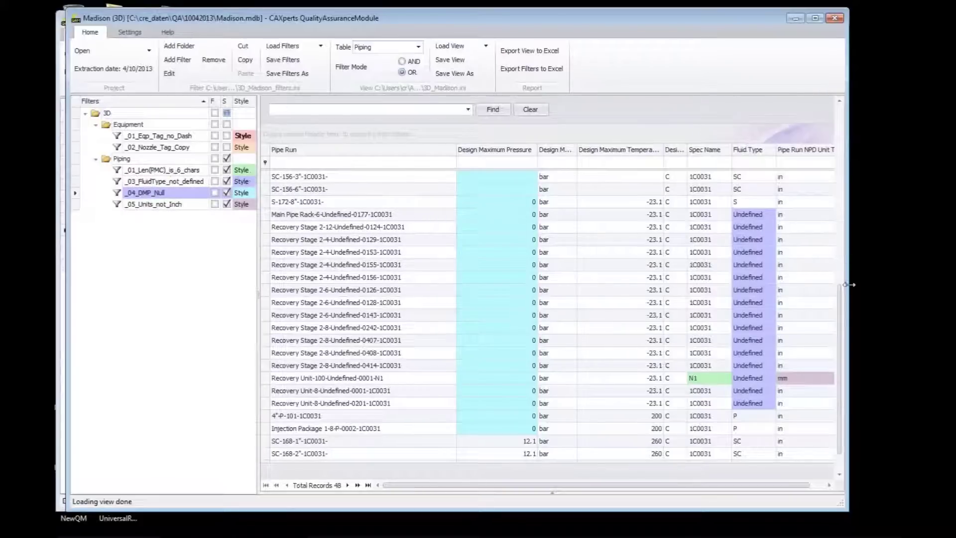
left_click_drag(840, 319, 839, 334)
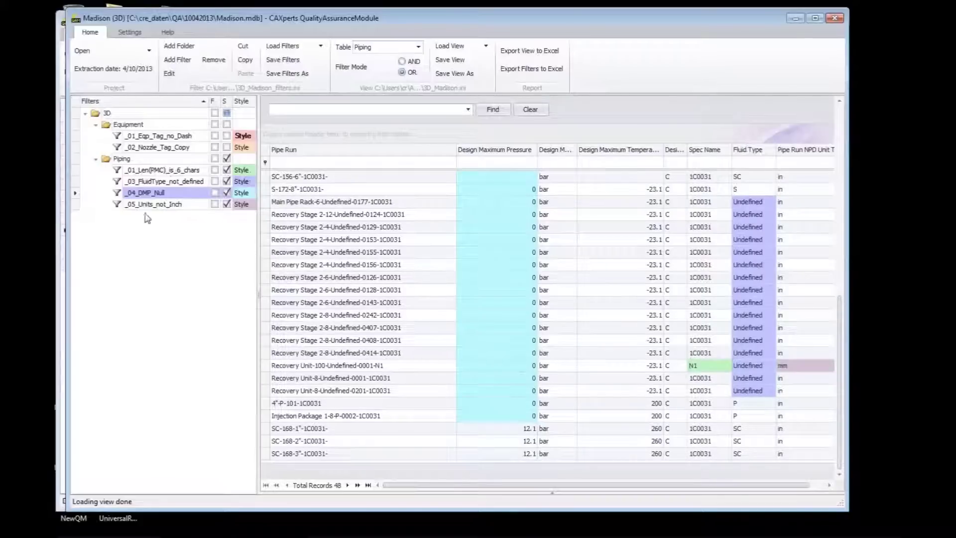
mouse_move(166, 212)
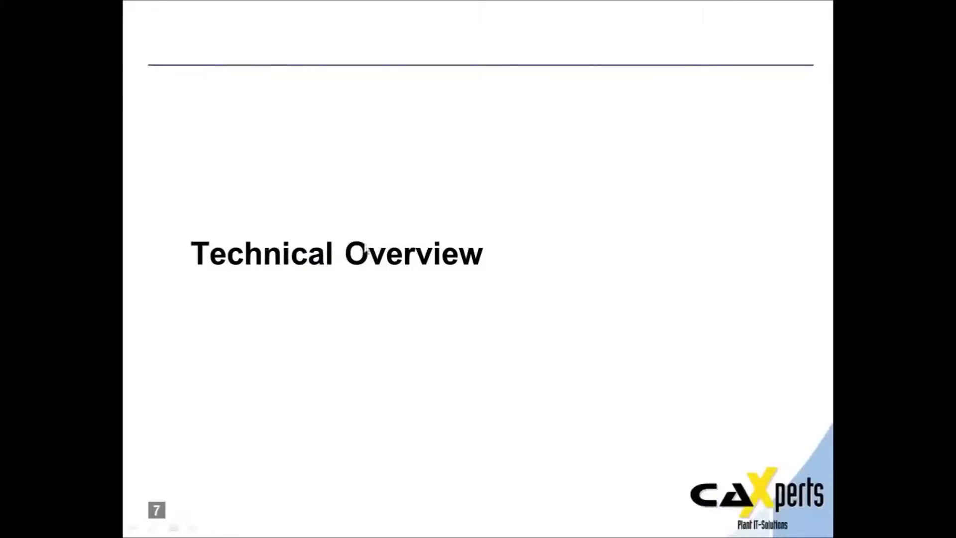
left_click(398, 148)
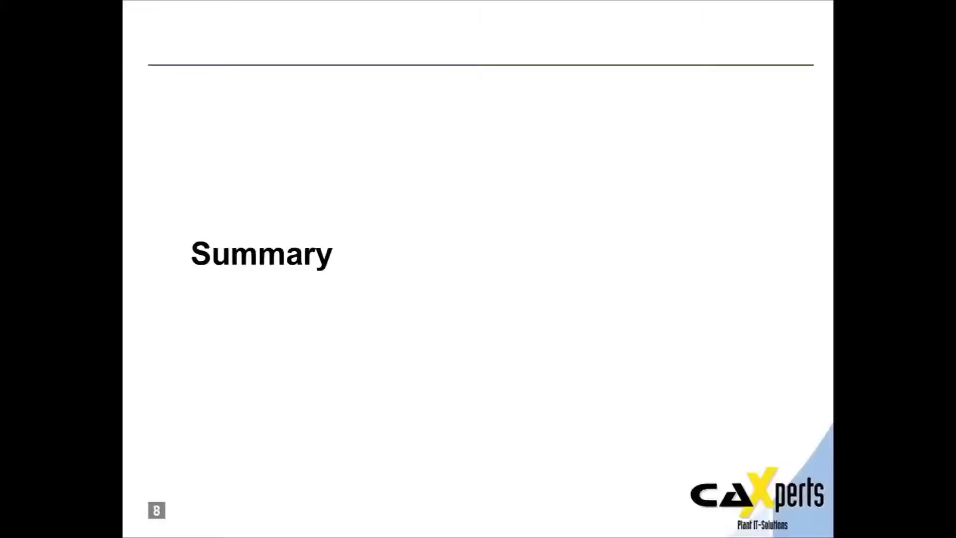
key("Right")
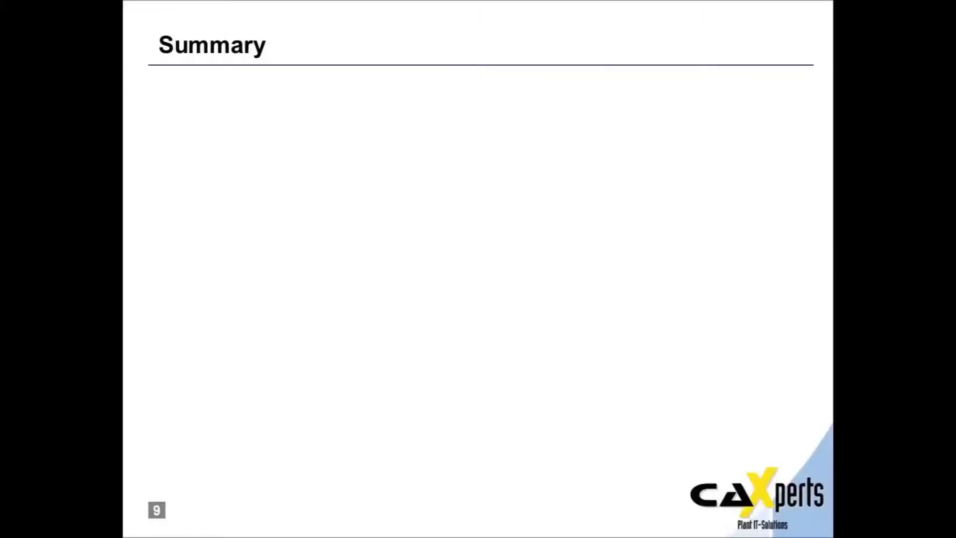
key("Right")
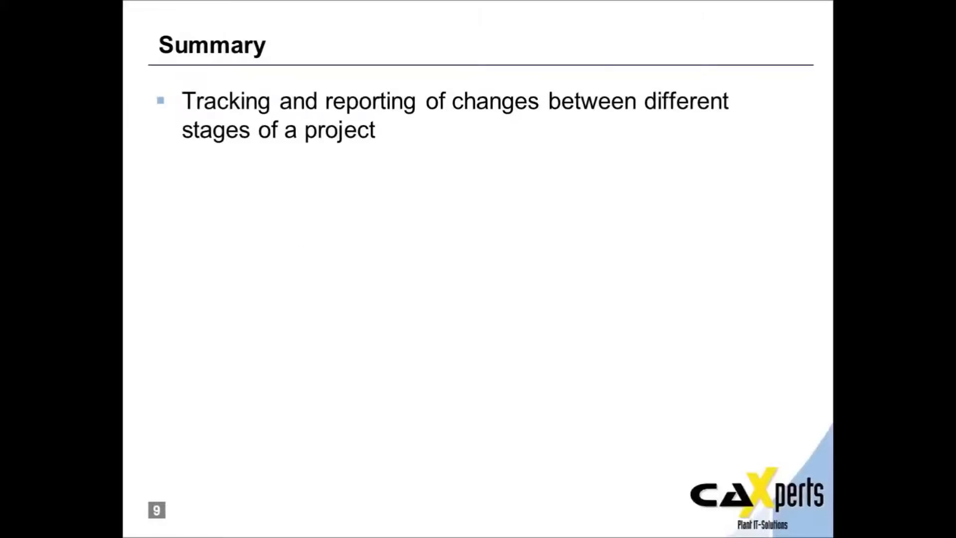